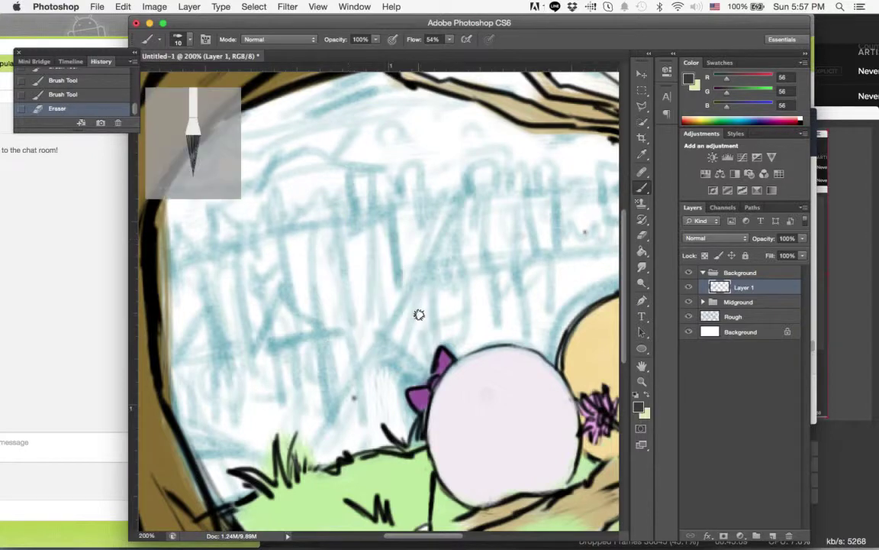
- Switch to Chrome and search Google Images for "cityscape" in a new browser window
{"action": "left_click_drag", "start_coordinate": [390, 195], "coordinate": [327, 231]}
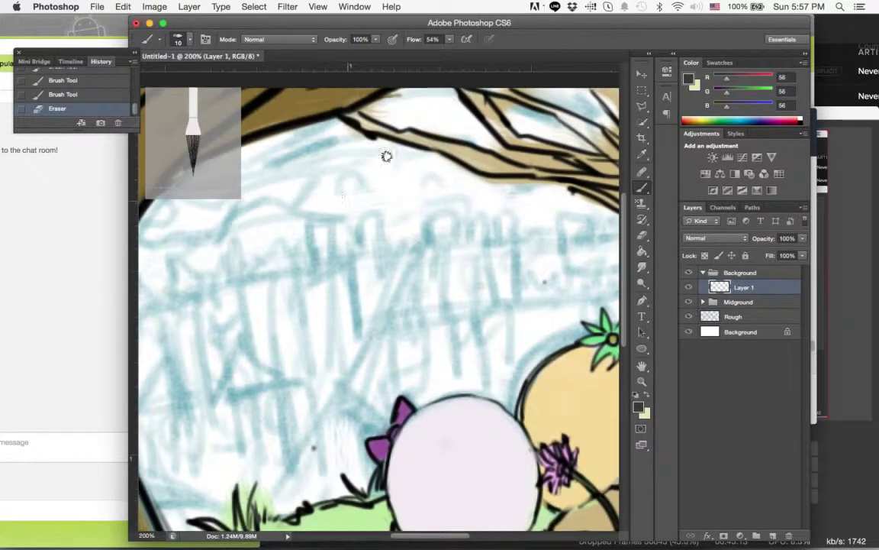
{"action": "left_click", "coordinate": [114, 222]}
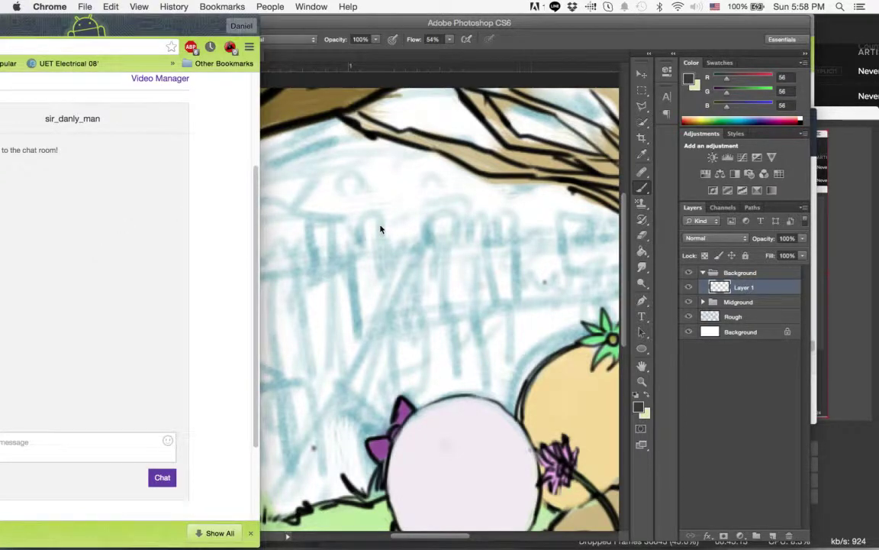
{"action": "key", "text": "super+n"}
{"action": "type", "text": "cityscape"}
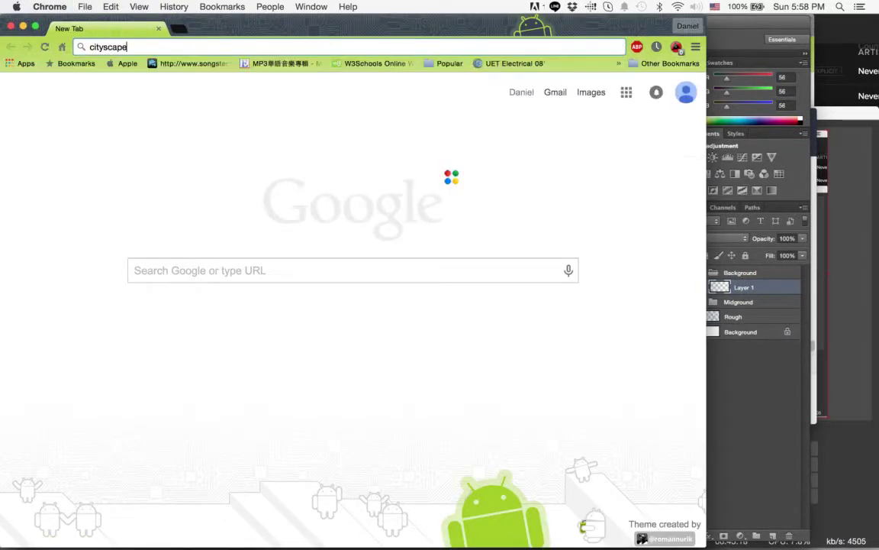
{"action": "key", "text": "Return"}
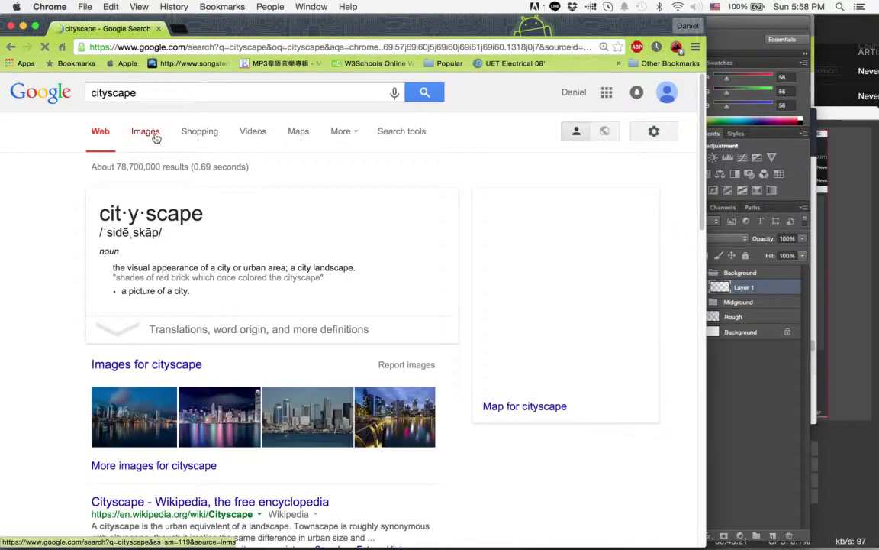
{"action": "left_click", "coordinate": [151, 132]}
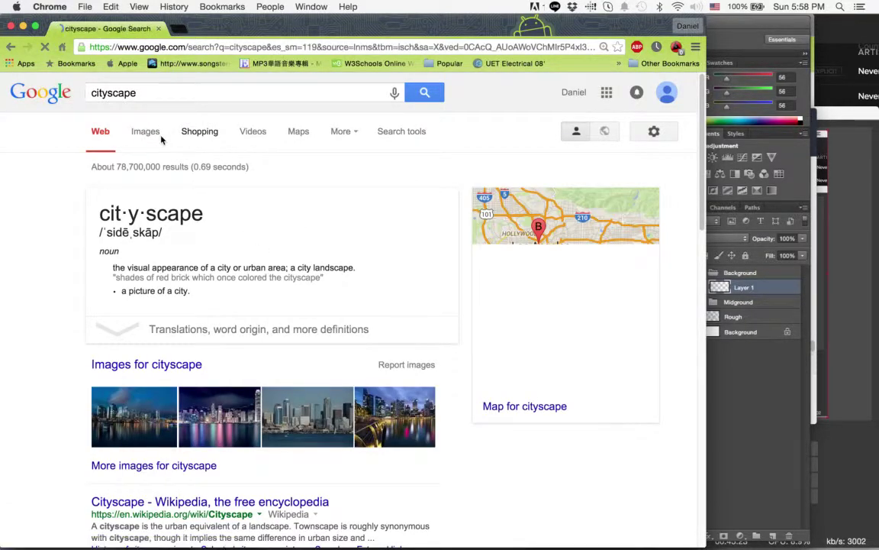
- Browse the cityscape image results for skyline and building references, close that browser window and return to Photoshop
{"action": "scroll", "coordinate": [237, 202], "scroll_direction": "down", "scroll_amount": 5}
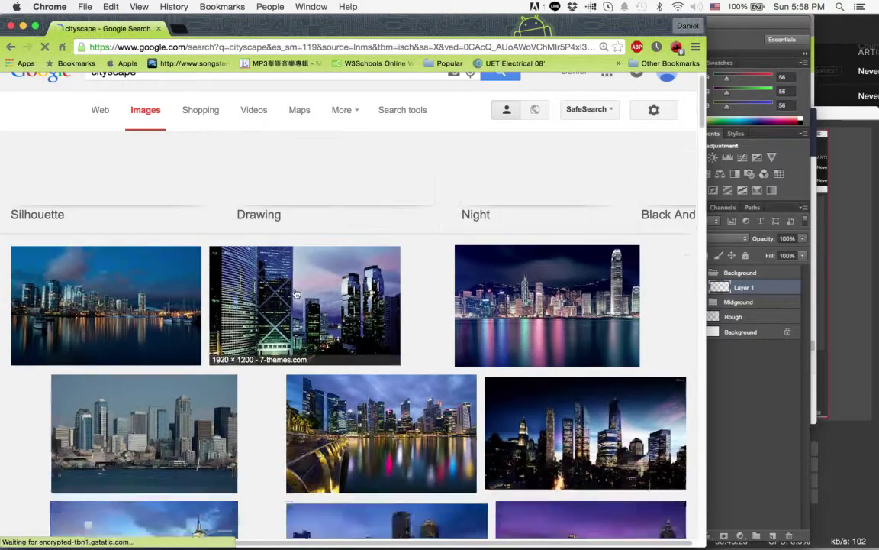
{"action": "scroll", "coordinate": [297, 295], "scroll_direction": "down", "scroll_amount": 4}
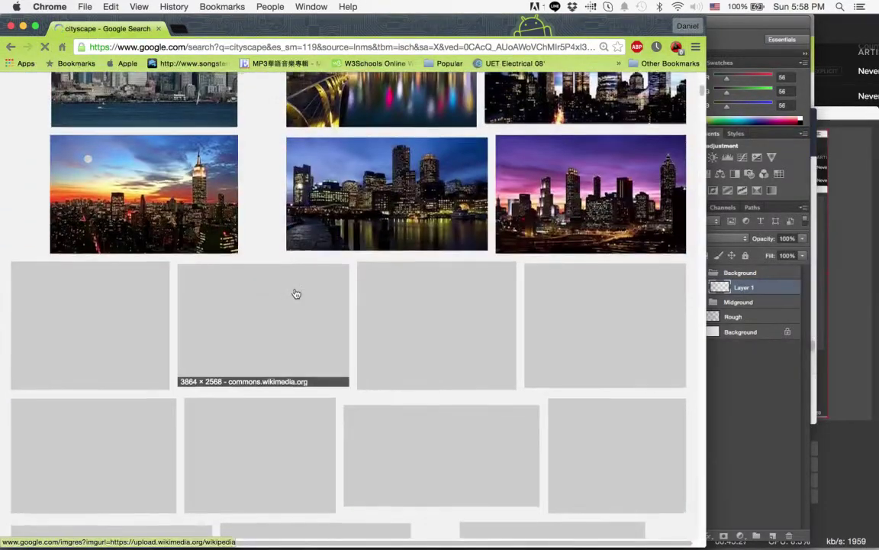
{"action": "scroll", "coordinate": [292, 290], "scroll_direction": "down", "scroll_amount": 1}
{"action": "scroll", "coordinate": [292, 291], "scroll_direction": "down", "scroll_amount": 4}
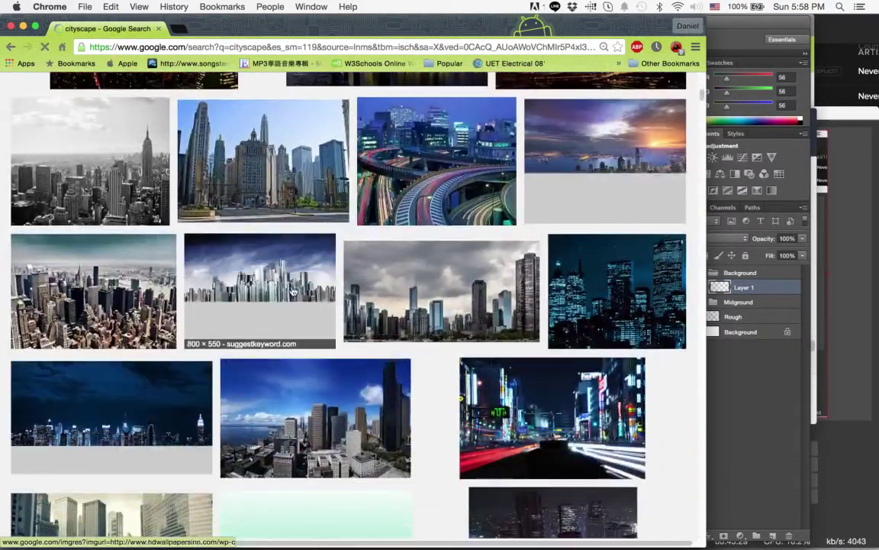
{"action": "scroll", "coordinate": [182, 321], "scroll_direction": "down", "scroll_amount": 5}
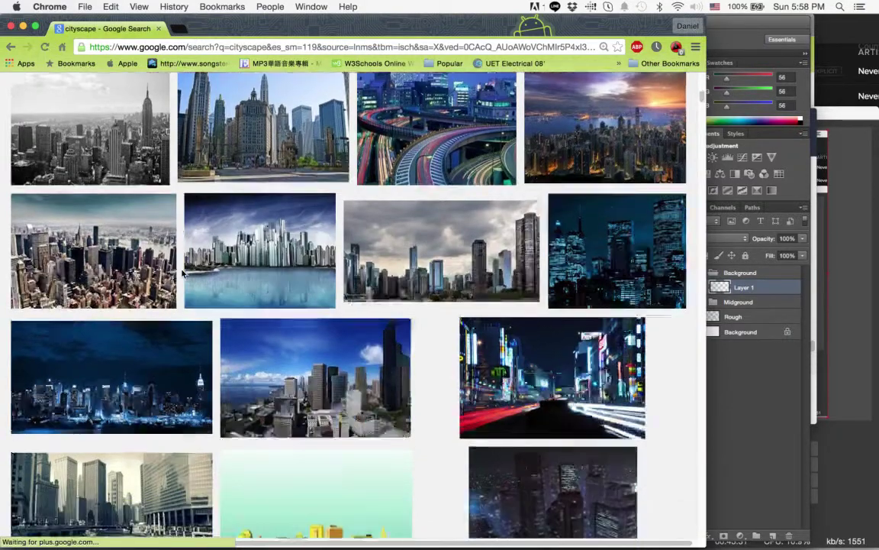
{"action": "scroll", "coordinate": [183, 275], "scroll_direction": "up", "scroll_amount": 2}
{"action": "scroll", "coordinate": [184, 275], "scroll_direction": "down", "scroll_amount": 3}
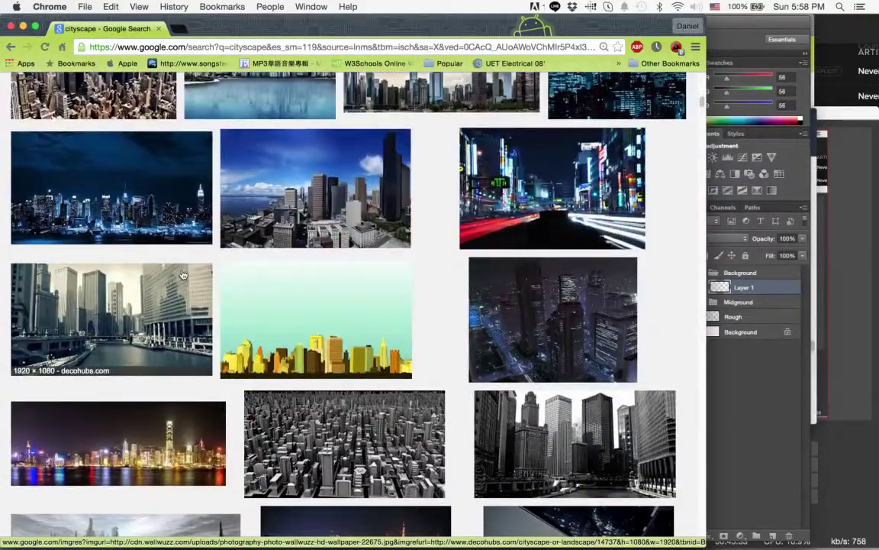
{"action": "key", "text": "super+w"}
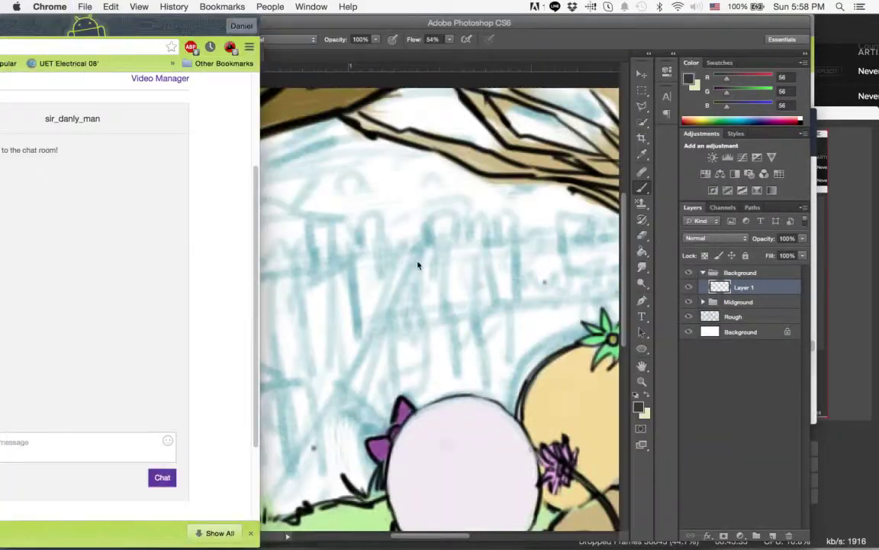
{"action": "left_click", "coordinate": [404, 253]}
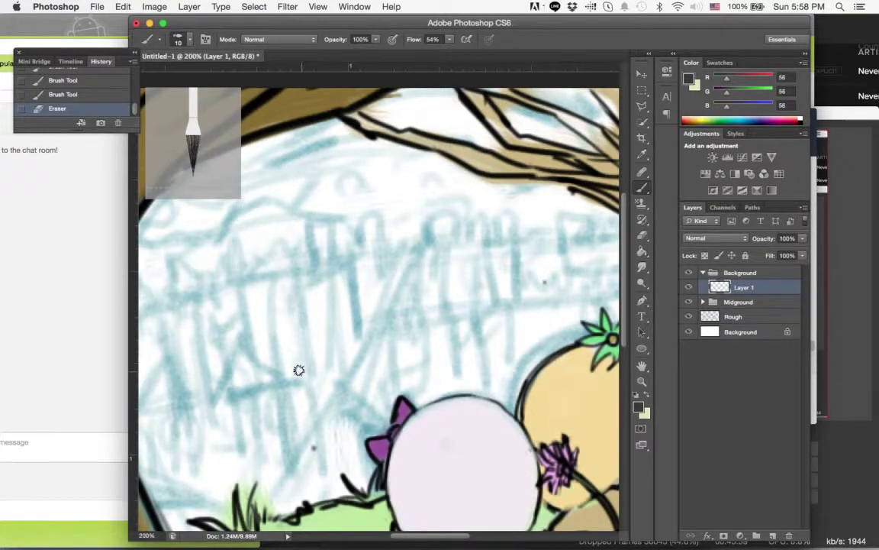
- Brush the dark outlines of two adjoining building faces above the grass on Layer 1 and erase their stray lower ends
{"action": "left_click_drag", "start_coordinate": [275, 372], "coordinate": [289, 427]}
{"action": "mouse_move", "coordinate": [279, 370]}
{"action": "left_mouse_down"}
{"action": "mouse_move", "coordinate": [308, 350]}
{"action": "mouse_move", "coordinate": [325, 416]}
{"action": "left_mouse_up"}
{"action": "mouse_move", "coordinate": [229, 391]}
{"action": "left_mouse_down"}
{"action": "mouse_move", "coordinate": [275, 382]}
{"action": "mouse_move", "coordinate": [251, 447]}
{"action": "mouse_move", "coordinate": [261, 462]}
{"action": "mouse_move", "coordinate": [292, 445]}
{"action": "mouse_move", "coordinate": [267, 480]}
{"action": "left_mouse_up"}
{"action": "key", "text": "e"}
{"action": "mouse_move", "coordinate": [264, 439]}
{"action": "left_mouse_down"}
{"action": "mouse_move", "coordinate": [275, 451]}
{"action": "mouse_move", "coordinate": [265, 461]}
{"action": "left_mouse_up"}
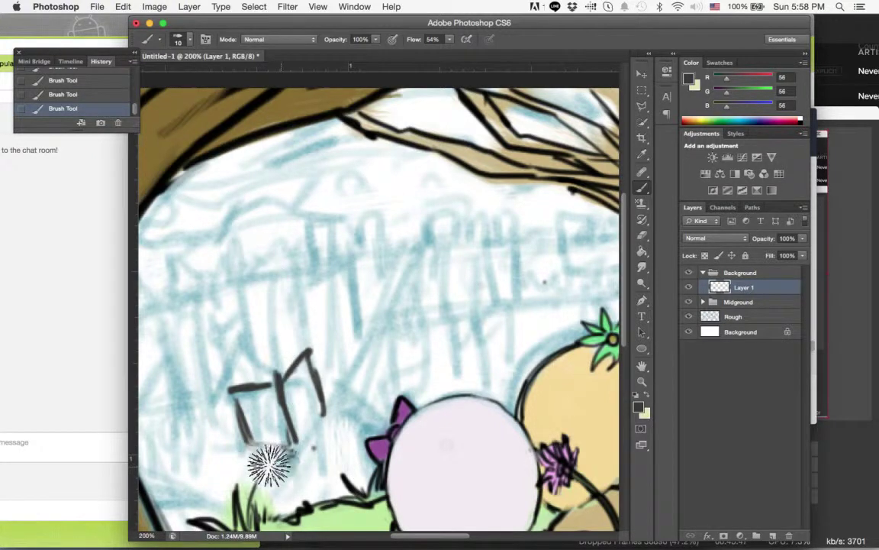
{"action": "key", "text": "b"}
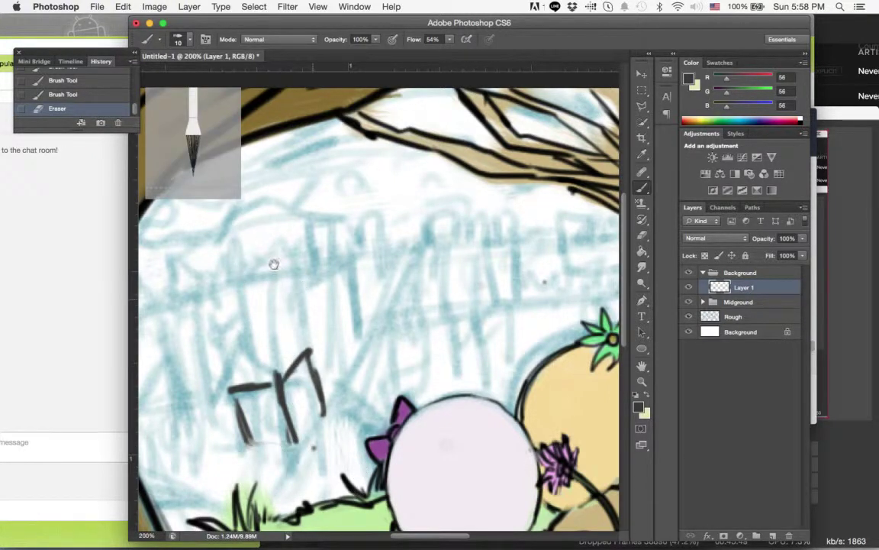
- Brush in the bottom and back upper edges of the small building to close it into a box
{"action": "scroll", "coordinate": [273, 264], "scroll_direction": "down", "scroll_amount": 2}
{"action": "scroll", "coordinate": [274, 264], "scroll_direction": "left", "scroll_amount": 1}
{"action": "mouse_move", "coordinate": [266, 354]}
{"action": "left_mouse_down"}
{"action": "mouse_move", "coordinate": [274, 395]}
{"action": "mouse_move", "coordinate": [303, 390]}
{"action": "left_mouse_up"}
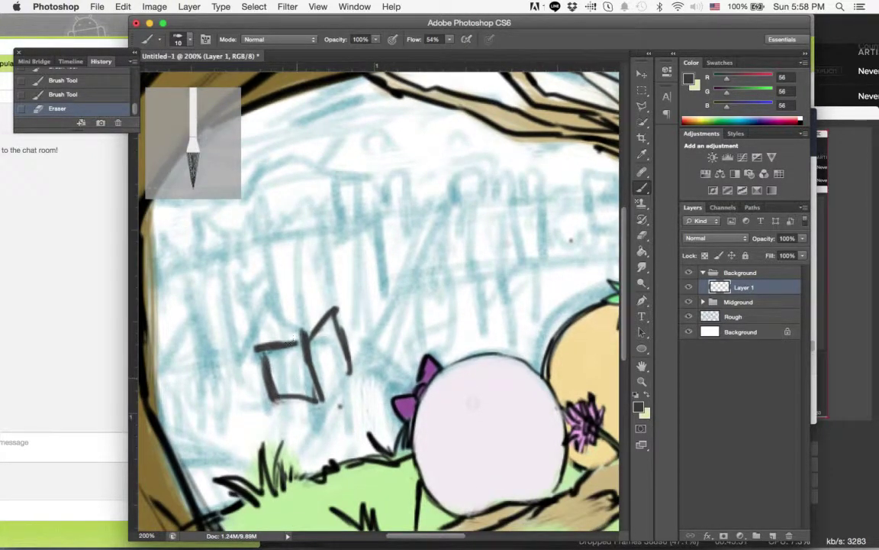
{"action": "mouse_move", "coordinate": [256, 347]}
{"action": "left_mouse_down"}
{"action": "mouse_move", "coordinate": [298, 320]}
{"action": "mouse_move", "coordinate": [309, 397]}
{"action": "left_mouse_up"}
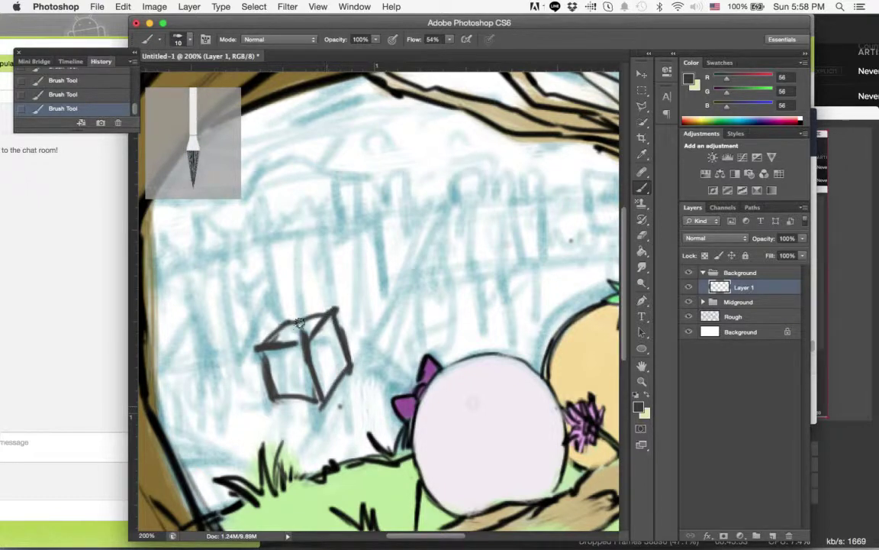
- Draw a pointed pyramid roof on the box-shaped building and retrace the box's edges
{"action": "left_click_drag", "start_coordinate": [287, 299], "coordinate": [296, 309]}
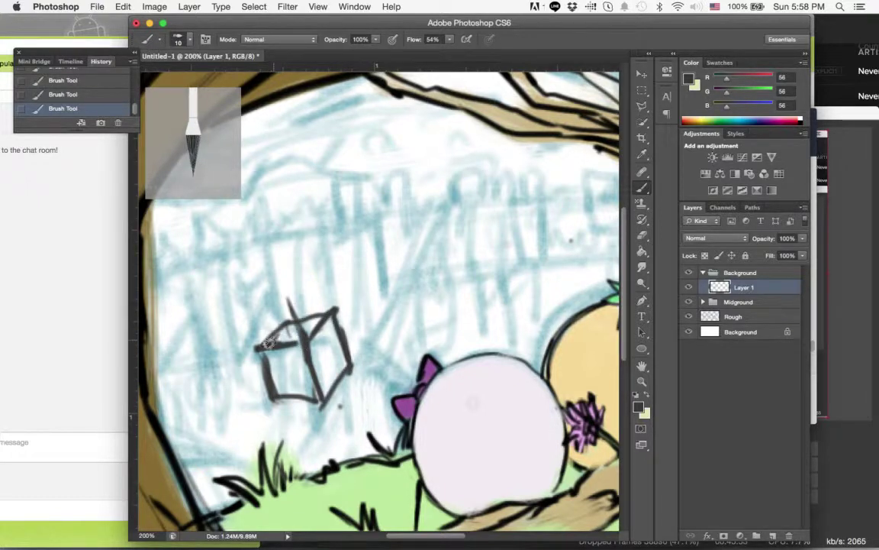
{"action": "mouse_move", "coordinate": [260, 347]}
{"action": "left_mouse_down"}
{"action": "mouse_move", "coordinate": [269, 253]}
{"action": "mouse_move", "coordinate": [333, 307]}
{"action": "left_mouse_up"}
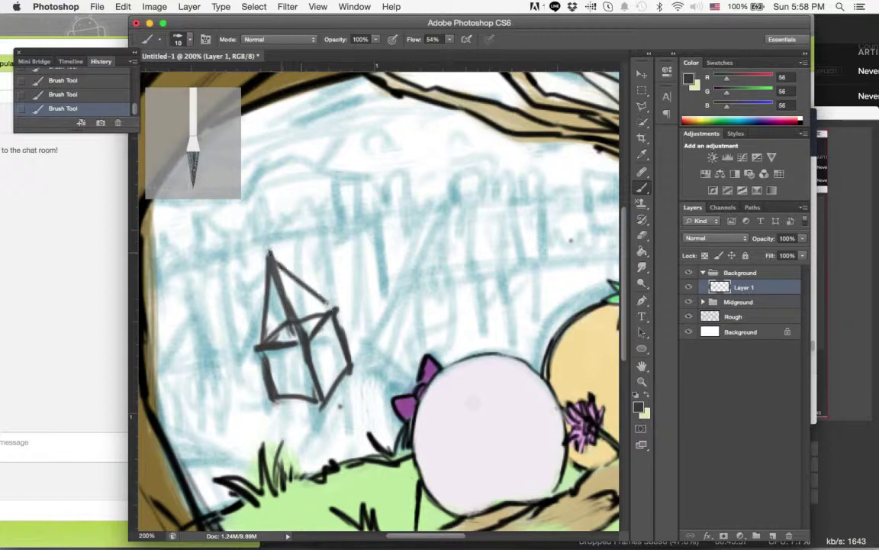
{"action": "left_click_drag", "start_coordinate": [275, 257], "coordinate": [313, 296]}
{"action": "mouse_move", "coordinate": [280, 394]}
{"action": "left_mouse_down"}
{"action": "mouse_move", "coordinate": [339, 334]}
{"action": "mouse_move", "coordinate": [301, 409]}
{"action": "mouse_move", "coordinate": [348, 307]}
{"action": "left_mouse_up"}
- Draw a tall leaning tower behind the small building, with a narrow side face, a flat top and a thin spire
{"action": "left_click_drag", "start_coordinate": [279, 178], "coordinate": [304, 269]}
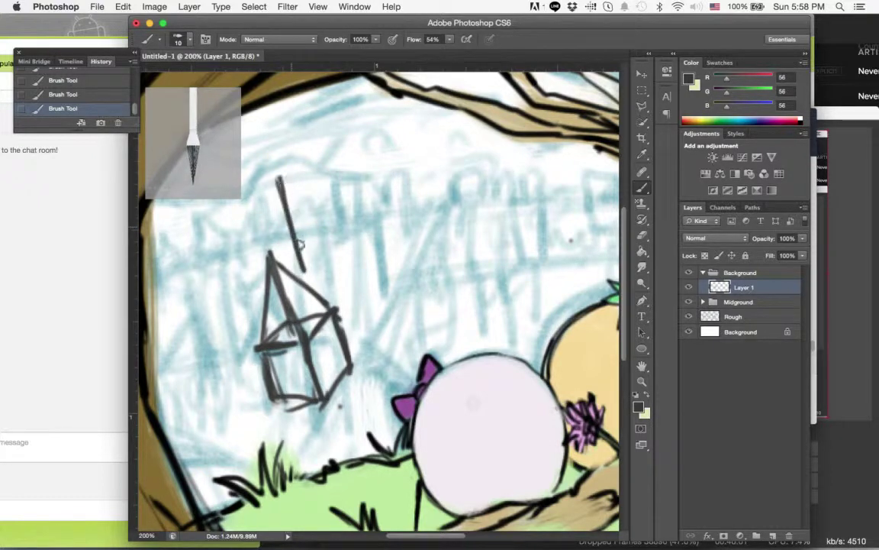
{"action": "mouse_move", "coordinate": [308, 149]}
{"action": "left_mouse_down"}
{"action": "mouse_move", "coordinate": [368, 342]}
{"action": "mouse_move", "coordinate": [342, 242]}
{"action": "mouse_move", "coordinate": [365, 327]}
{"action": "left_mouse_up"}
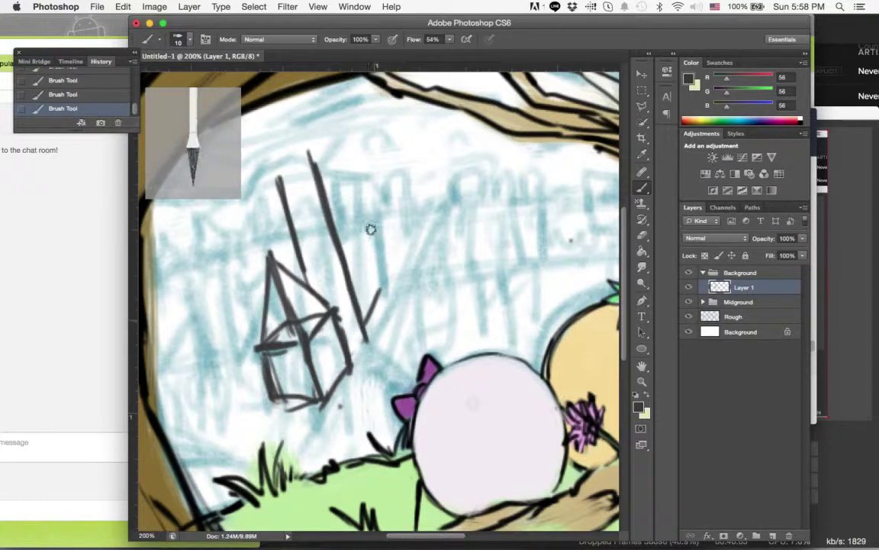
{"action": "mouse_move", "coordinate": [330, 162]}
{"action": "left_mouse_down"}
{"action": "mouse_move", "coordinate": [368, 274]}
{"action": "mouse_move", "coordinate": [333, 155]}
{"action": "left_mouse_up"}
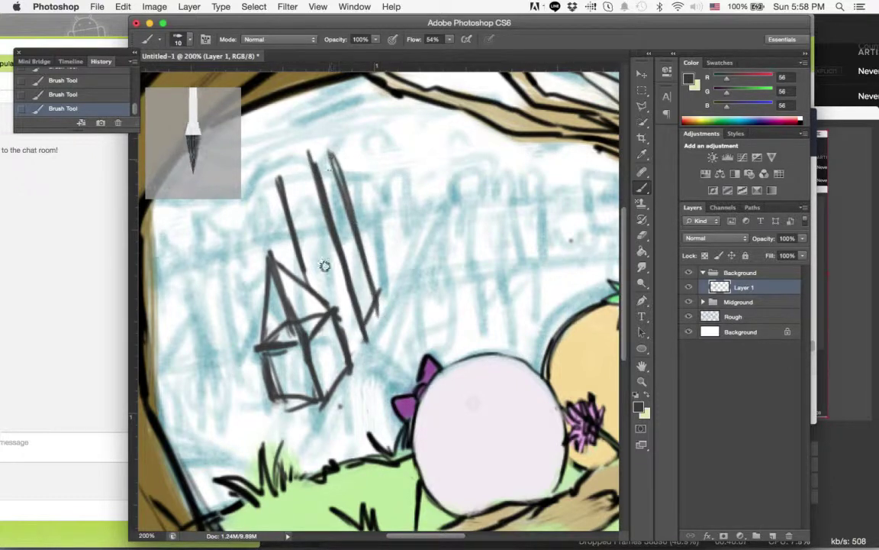
{"action": "mouse_move", "coordinate": [278, 179]}
{"action": "left_mouse_down"}
{"action": "mouse_move", "coordinate": [313, 175]}
{"action": "mouse_move", "coordinate": [311, 231]}
{"action": "mouse_move", "coordinate": [326, 138]}
{"action": "left_mouse_up"}
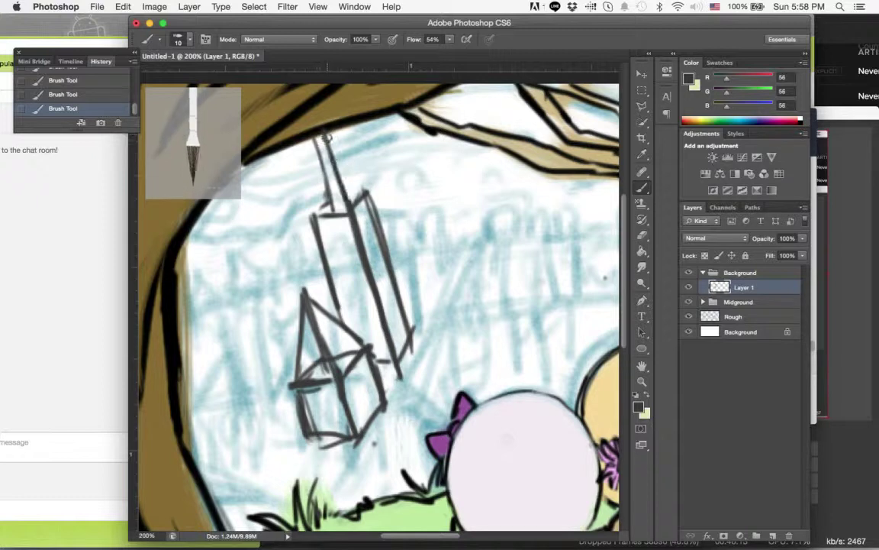
{"action": "left_click_drag", "start_coordinate": [300, 203], "coordinate": [313, 214]}
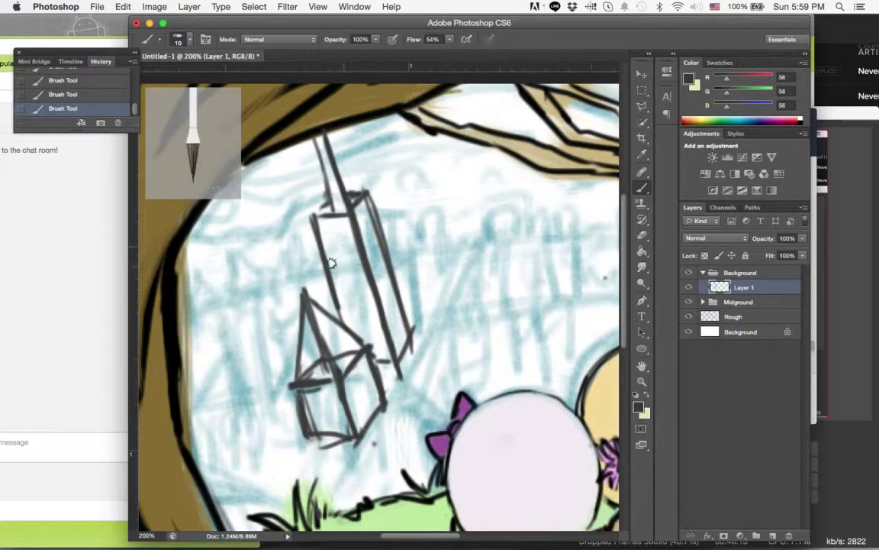
- Add crossbands to the tower, erase the upper part of its spire and cap the shortened stub
{"action": "mouse_move", "coordinate": [347, 263]}
{"action": "left_mouse_down"}
{"action": "mouse_move", "coordinate": [321, 267]}
{"action": "mouse_move", "coordinate": [362, 264]}
{"action": "mouse_move", "coordinate": [347, 283]}
{"action": "left_mouse_up"}
{"action": "mouse_move", "coordinate": [301, 261]}
{"action": "left_mouse_down"}
{"action": "mouse_move", "coordinate": [344, 245]}
{"action": "mouse_move", "coordinate": [350, 227]}
{"action": "left_mouse_up"}
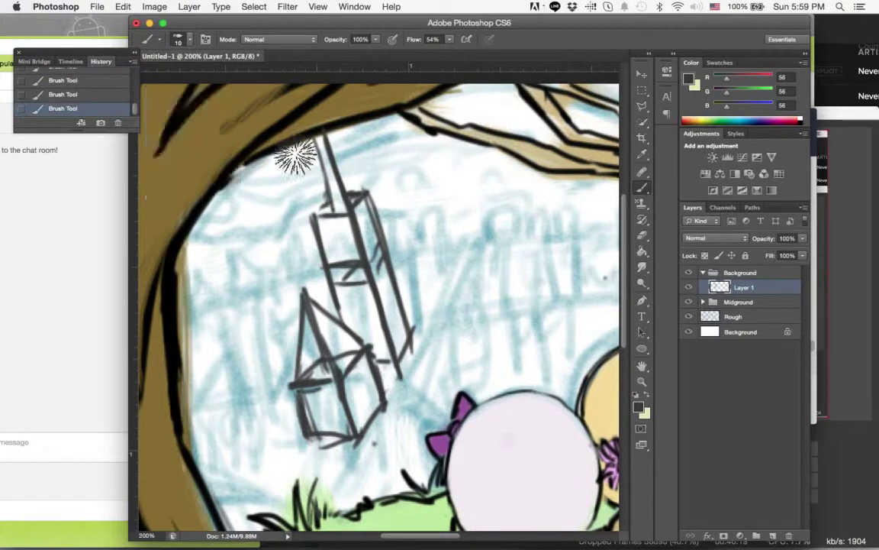
{"action": "key", "text": "e"}
{"action": "mouse_move", "coordinate": [321, 153]}
{"action": "left_mouse_down"}
{"action": "mouse_move", "coordinate": [301, 141]}
{"action": "mouse_move", "coordinate": [335, 197]}
{"action": "mouse_move", "coordinate": [344, 177]}
{"action": "left_mouse_up"}
{"action": "mouse_move", "coordinate": [292, 190]}
{"action": "left_mouse_down"}
{"action": "mouse_move", "coordinate": [284, 165]}
{"action": "mouse_move", "coordinate": [249, 149]}
{"action": "left_mouse_up"}
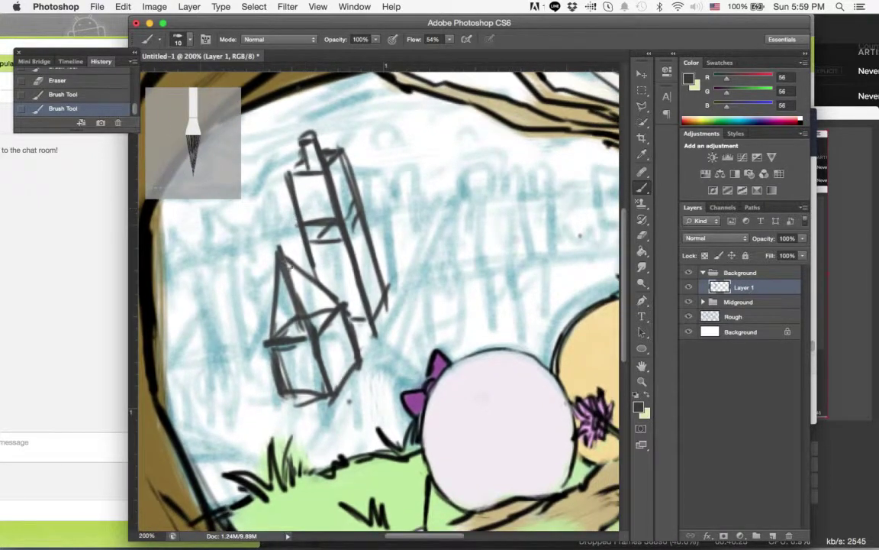
- Erase the small building's inner lines and redraw it as a pointed tower with curved sides and one central edge
{"action": "key", "text": "e"}
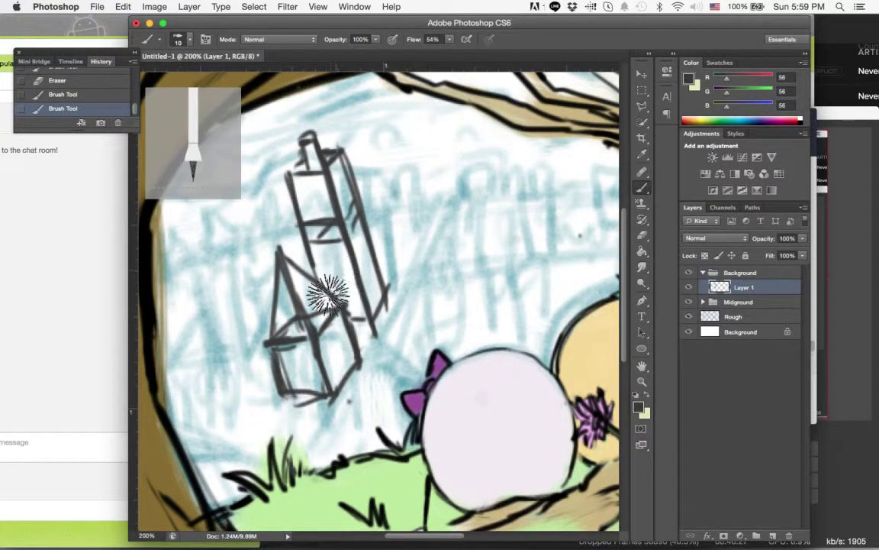
{"action": "mouse_move", "coordinate": [324, 290]}
{"action": "left_mouse_down"}
{"action": "mouse_move", "coordinate": [324, 334]}
{"action": "mouse_move", "coordinate": [295, 324]}
{"action": "mouse_move", "coordinate": [318, 350]}
{"action": "mouse_move", "coordinate": [349, 339]}
{"action": "left_mouse_up"}
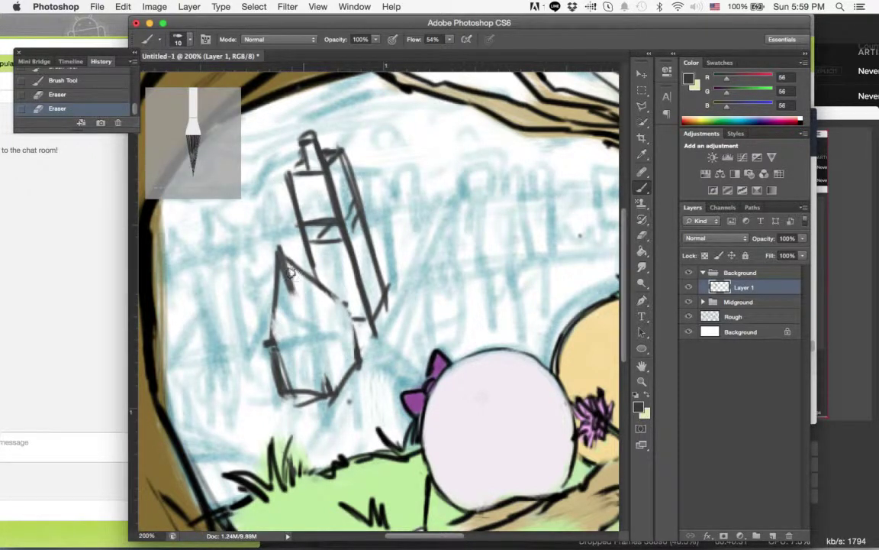
{"action": "key", "text": "b"}
{"action": "mouse_move", "coordinate": [279, 250]}
{"action": "left_mouse_down"}
{"action": "mouse_move", "coordinate": [320, 301]}
{"action": "mouse_move", "coordinate": [359, 374]}
{"action": "left_mouse_up"}
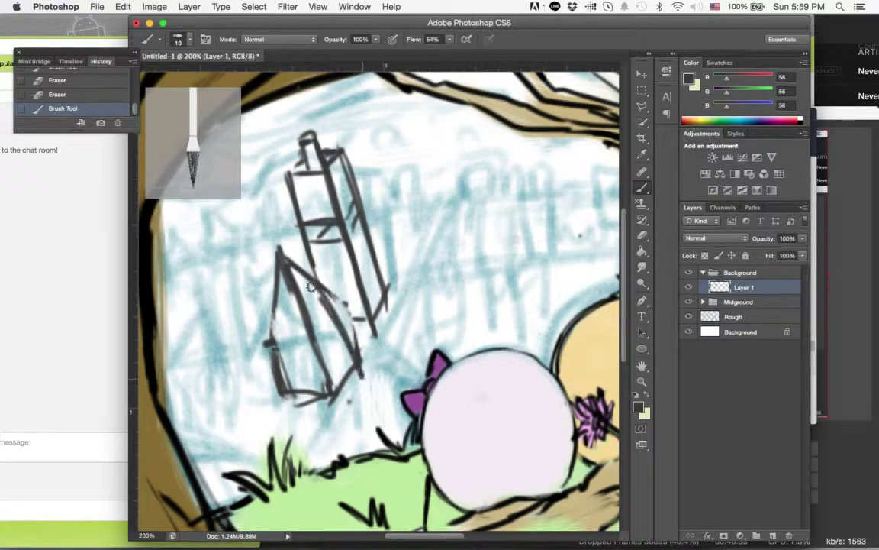
{"action": "left_click_drag", "start_coordinate": [280, 251], "coordinate": [267, 349]}
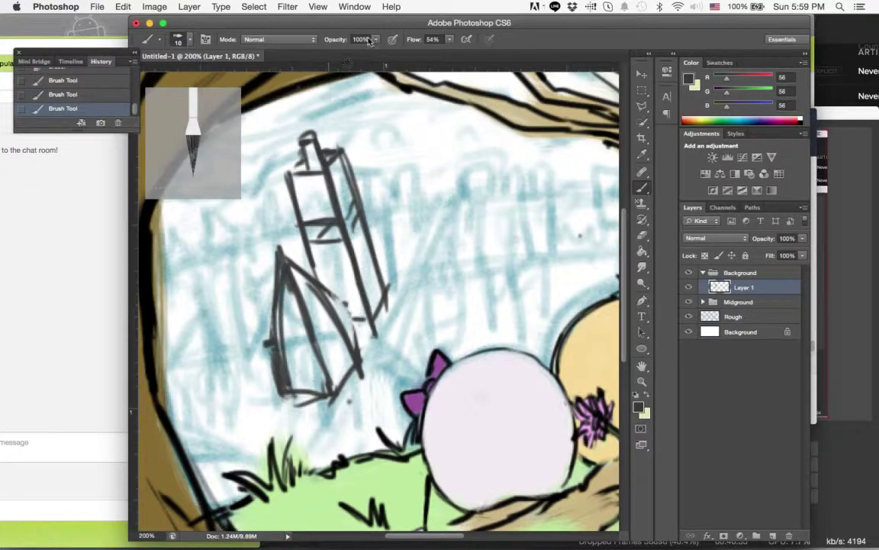
- Move the Photoshop window aside and reposition the Chrome window so the stream's chat room is fully in view
{"action": "left_click_drag", "start_coordinate": [348, 22], "coordinate": [420, 22]}
{"action": "left_click", "coordinate": [191, 30]}
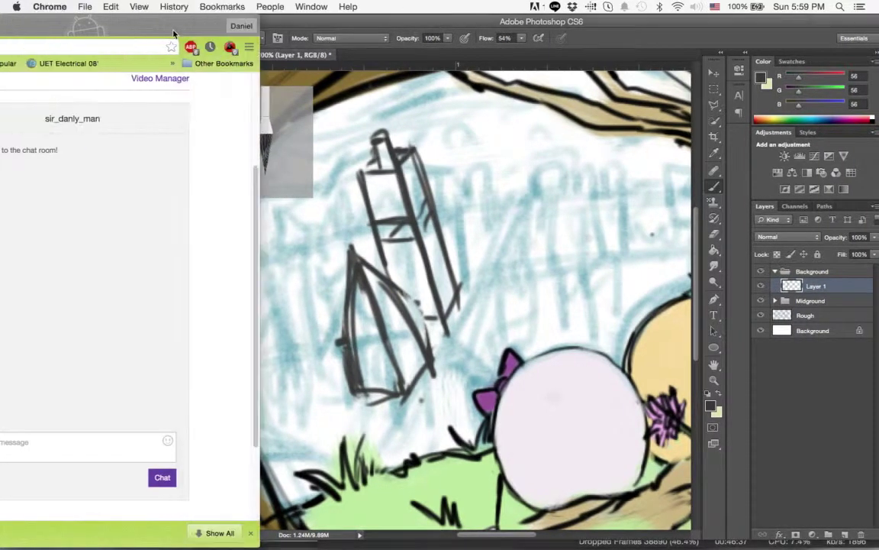
{"action": "left_click_drag", "start_coordinate": [335, 5], "coordinate": [346, 6]}
{"action": "left_click", "coordinate": [265, 6]}
{"action": "left_click", "coordinate": [290, 5]}
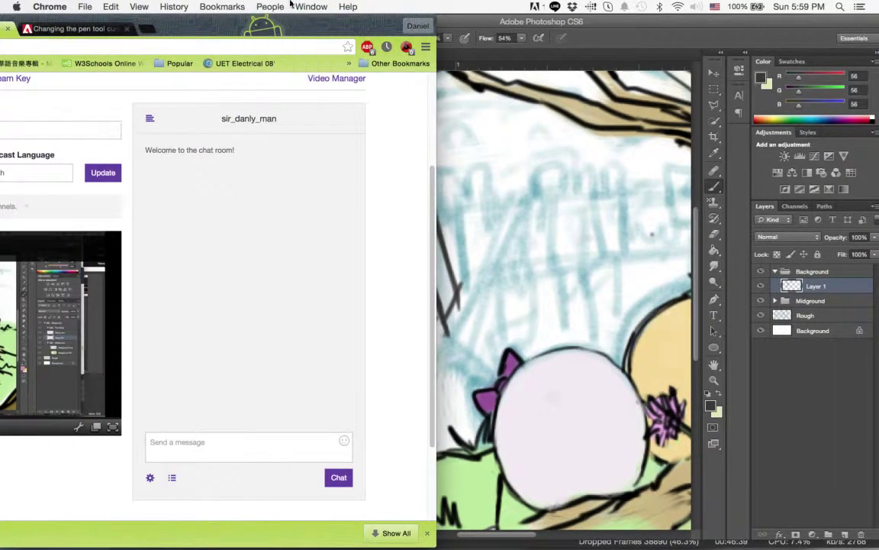
{"action": "left_click_drag", "start_coordinate": [287, 29], "coordinate": [244, 29]}
- Send the message "towns and cities are hard" in the stream's chat room
{"action": "left_click", "coordinate": [242, 440]}
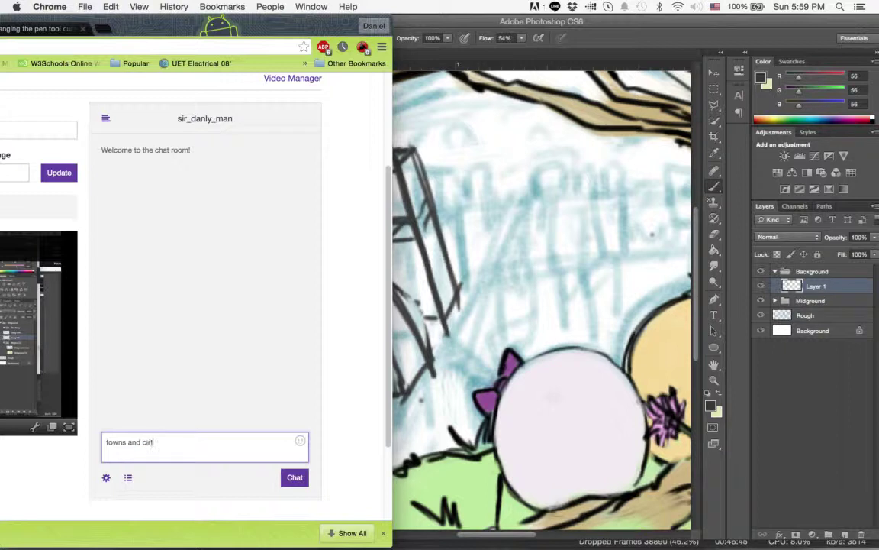
{"action": "type", "text": "towns and cities are hard"}
{"action": "key", "text": "Return"}
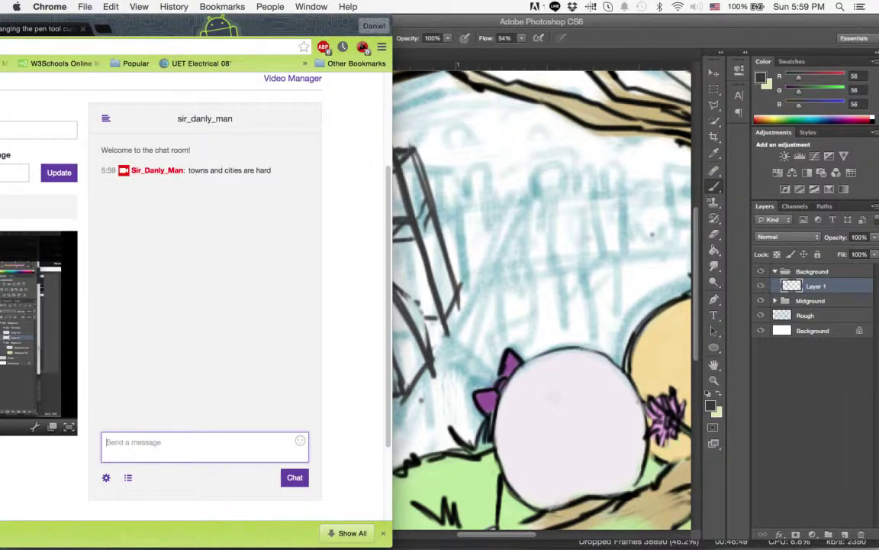
- Switch back to Photoshop and draw a cluster of small triangular shapes along the outer edge of the tall tower
{"action": "key", "text": "super+Tab"}
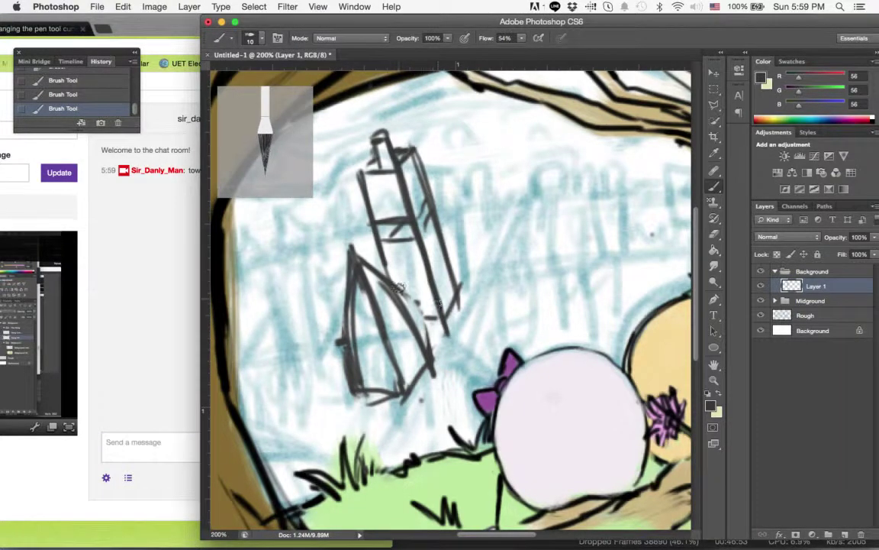
{"action": "left_click_drag", "start_coordinate": [398, 287], "coordinate": [417, 306]}
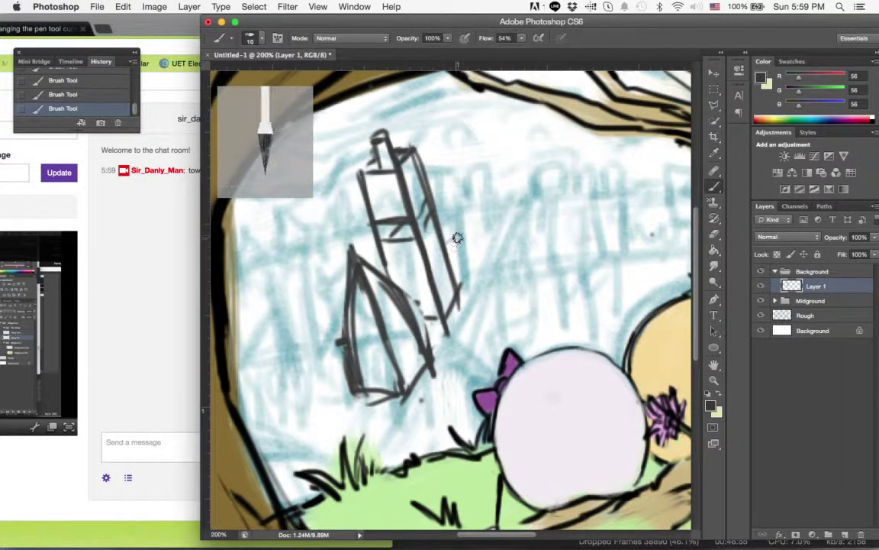
{"action": "mouse_move", "coordinate": [452, 244]}
{"action": "left_mouse_down"}
{"action": "mouse_move", "coordinate": [460, 229]}
{"action": "mouse_move", "coordinate": [465, 263]}
{"action": "mouse_move", "coordinate": [463, 233]}
{"action": "mouse_move", "coordinate": [473, 251]}
{"action": "mouse_move", "coordinate": [471, 230]}
{"action": "mouse_move", "coordinate": [449, 229]}
{"action": "mouse_move", "coordinate": [455, 204]}
{"action": "mouse_move", "coordinate": [447, 202]}
{"action": "mouse_move", "coordinate": [484, 249]}
{"action": "mouse_move", "coordinate": [467, 186]}
{"action": "mouse_move", "coordinate": [462, 196]}
{"action": "mouse_move", "coordinate": [479, 195]}
{"action": "left_mouse_up"}
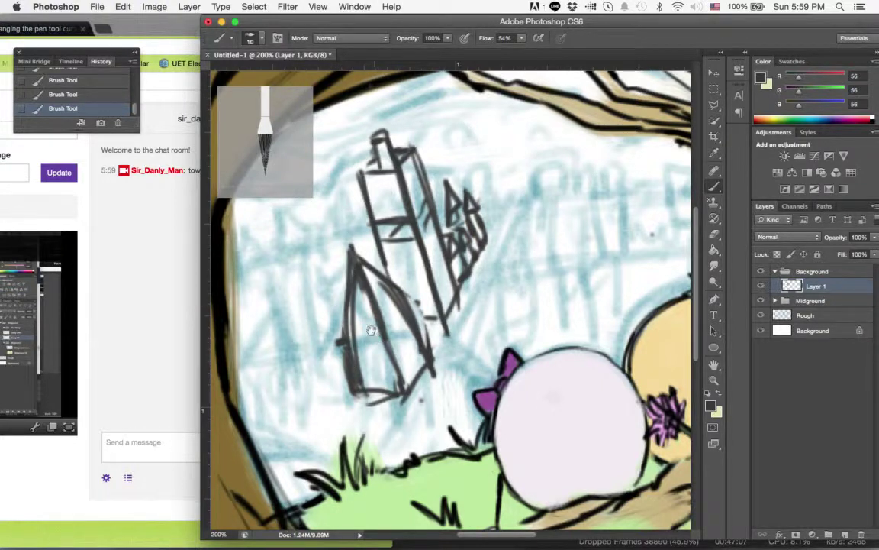
- Sketch a small box-shaped structure beneath the base of the pointed tower
{"action": "left_click_drag", "start_coordinate": [370, 330], "coordinate": [373, 297]}
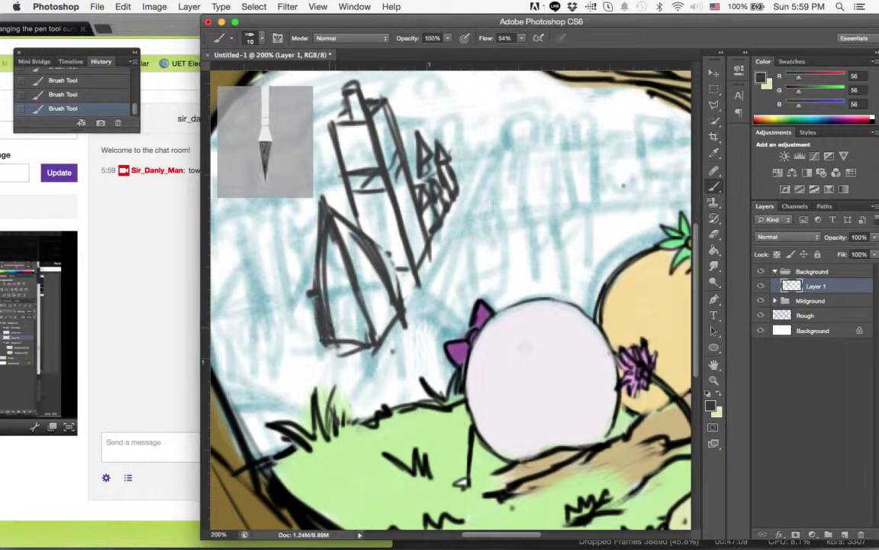
{"action": "mouse_move", "coordinate": [315, 345]}
{"action": "left_mouse_down"}
{"action": "mouse_move", "coordinate": [360, 355]}
{"action": "mouse_move", "coordinate": [320, 348]}
{"action": "mouse_move", "coordinate": [323, 377]}
{"action": "mouse_move", "coordinate": [319, 344]}
{"action": "mouse_move", "coordinate": [340, 352]}
{"action": "mouse_move", "coordinate": [355, 342]}
{"action": "mouse_move", "coordinate": [341, 368]}
{"action": "mouse_move", "coordinate": [354, 340]}
{"action": "mouse_move", "coordinate": [350, 385]}
{"action": "mouse_move", "coordinate": [356, 363]}
{"action": "mouse_move", "coordinate": [320, 377]}
{"action": "left_mouse_up"}
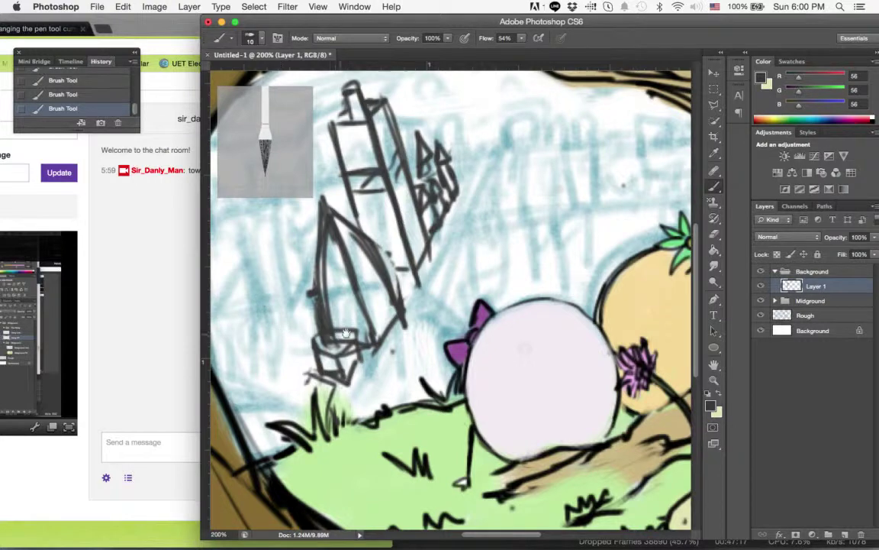
- Erase the rough line ends around the tall tower's base and set the eraser size to 9
{"action": "scroll", "coordinate": [346, 334], "scroll_direction": "left", "scroll_amount": 5}
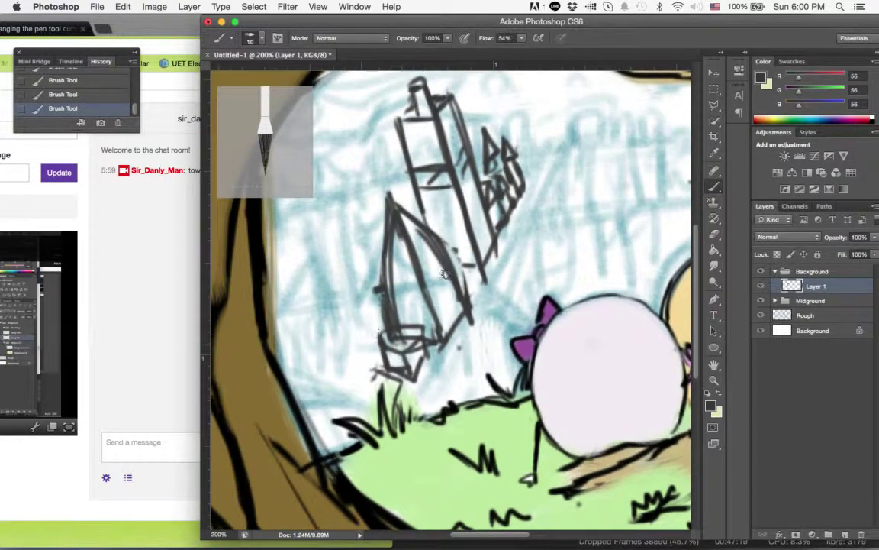
{"action": "scroll", "coordinate": [380, 200], "scroll_direction": "right", "scroll_amount": 4}
{"action": "scroll", "coordinate": [379, 200], "scroll_direction": "up", "scroll_amount": 1}
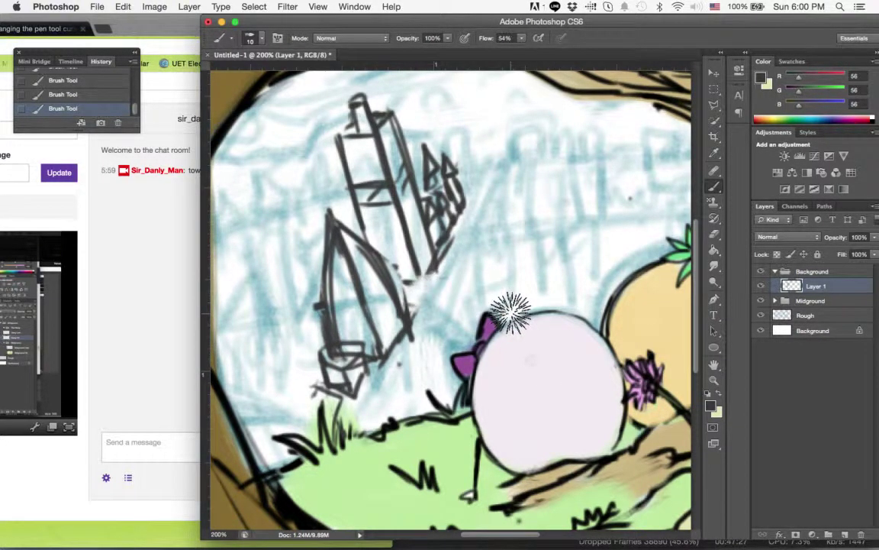
{"action": "key", "text": "e"}
{"action": "left_click", "coordinate": [641, 212]}
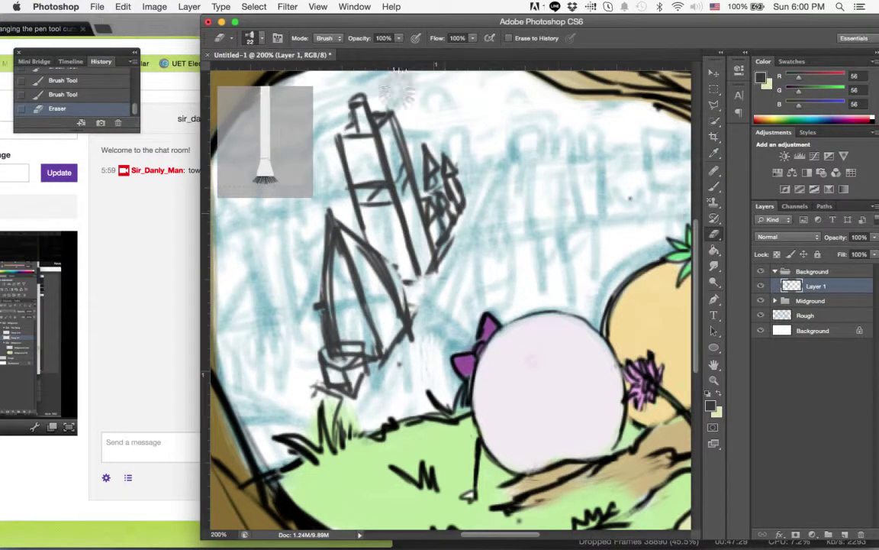
{"action": "left_click", "coordinate": [254, 38]}
{"action": "type", "text": "9"}
{"action": "key", "text": "Return"}
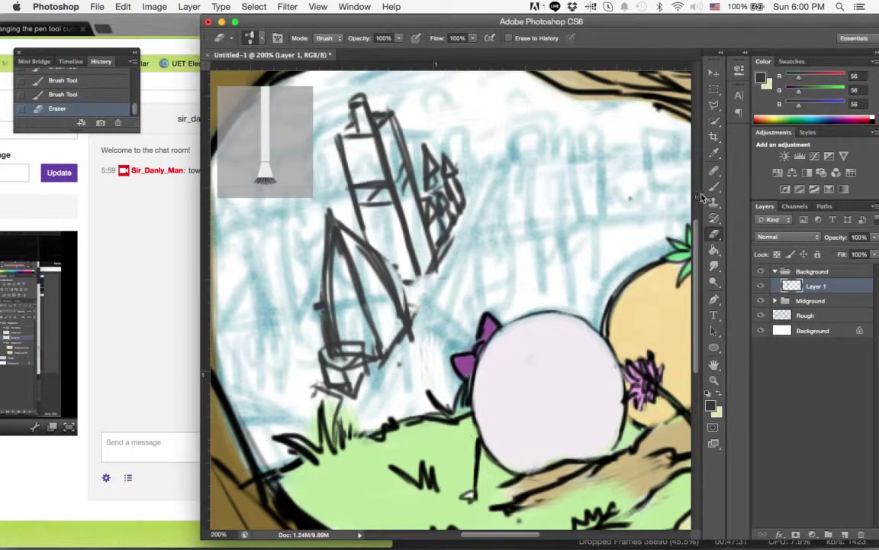
- Redraw the tall tower's bottom corner and outline a narrow two-sided block beside its base
{"action": "key", "text": "b"}
{"action": "left_click_drag", "start_coordinate": [404, 232], "coordinate": [363, 263]}
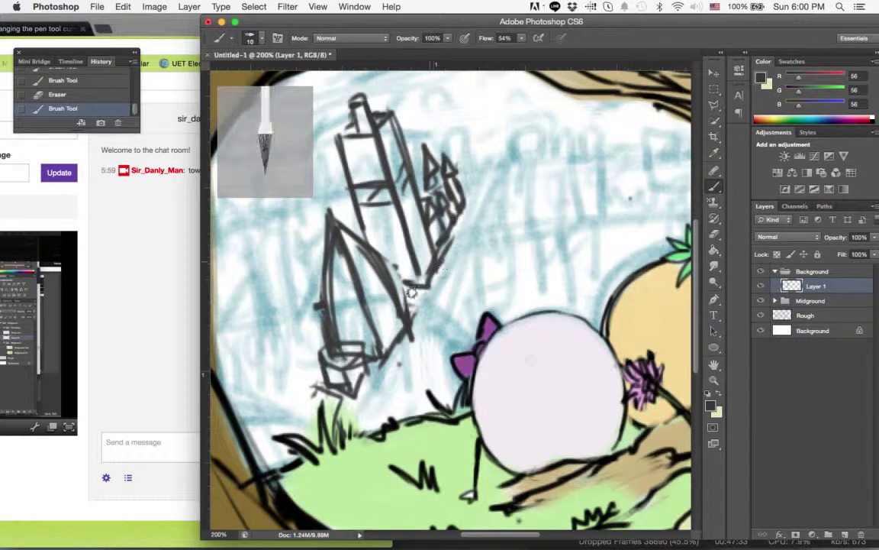
{"action": "mouse_move", "coordinate": [416, 199]}
{"action": "left_mouse_down"}
{"action": "mouse_move", "coordinate": [364, 279]}
{"action": "mouse_move", "coordinate": [374, 296]}
{"action": "left_mouse_up"}
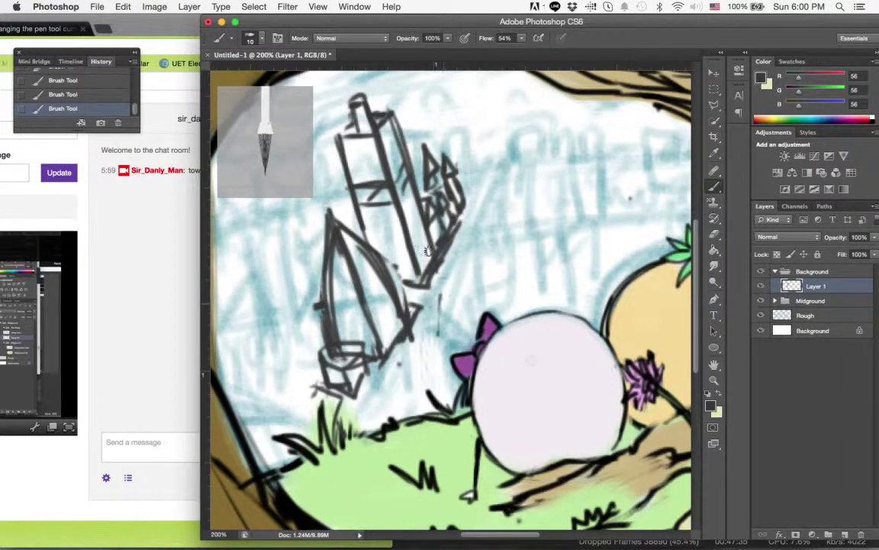
{"action": "mouse_move", "coordinate": [449, 336]}
{"action": "left_mouse_down"}
{"action": "mouse_move", "coordinate": [437, 266]}
{"action": "mouse_move", "coordinate": [481, 335]}
{"action": "left_mouse_up"}
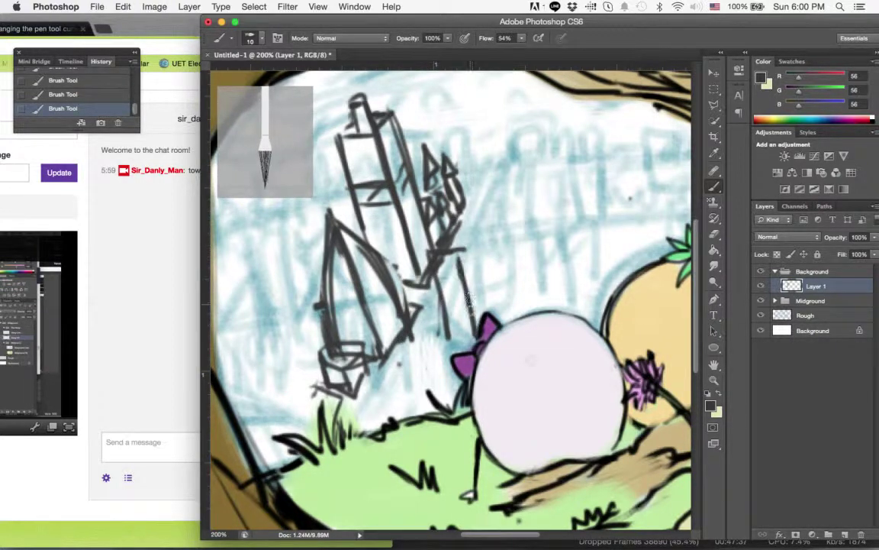
{"action": "left_click_drag", "start_coordinate": [457, 246], "coordinate": [475, 320]}
{"action": "mouse_move", "coordinate": [452, 229]}
{"action": "left_mouse_down"}
{"action": "mouse_move", "coordinate": [467, 228]}
{"action": "mouse_move", "coordinate": [489, 309]}
{"action": "left_mouse_up"}
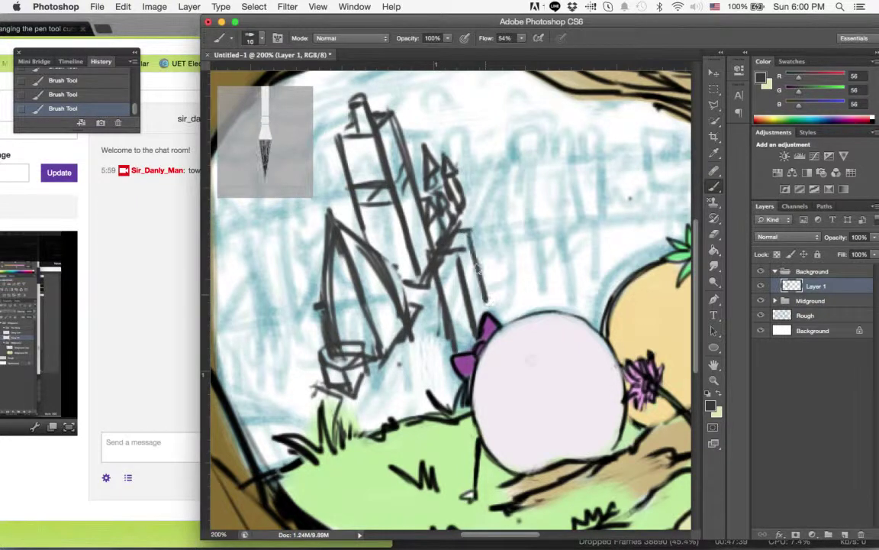
- Draw the roof lines of a long low building from the narrow block to behind the white character
{"action": "mouse_move", "coordinate": [428, 221]}
{"action": "left_mouse_down"}
{"action": "mouse_move", "coordinate": [447, 286]}
{"action": "mouse_move", "coordinate": [385, 301]}
{"action": "left_mouse_up"}
{"action": "mouse_move", "coordinate": [425, 270]}
{"action": "left_mouse_down"}
{"action": "mouse_move", "coordinate": [371, 316]}
{"action": "mouse_move", "coordinate": [539, 294]}
{"action": "left_mouse_up"}
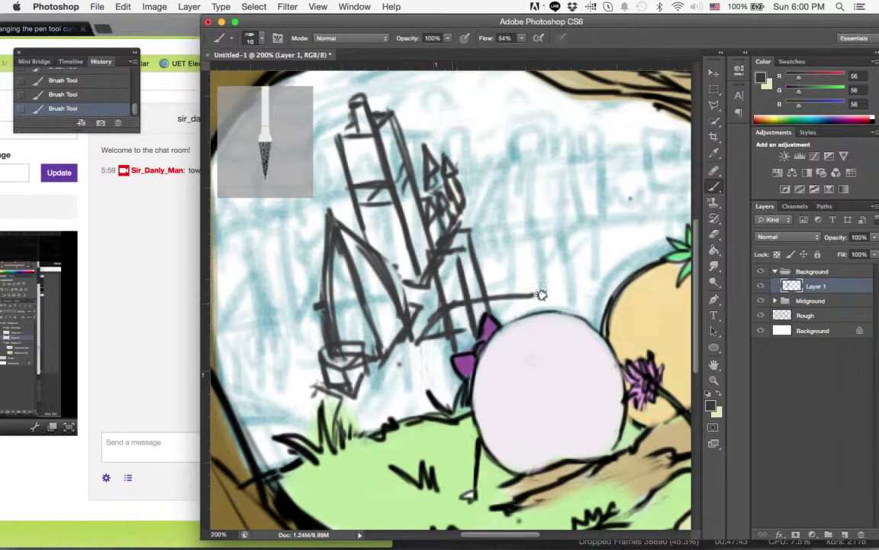
{"action": "left_click_drag", "start_coordinate": [473, 287], "coordinate": [443, 297]}
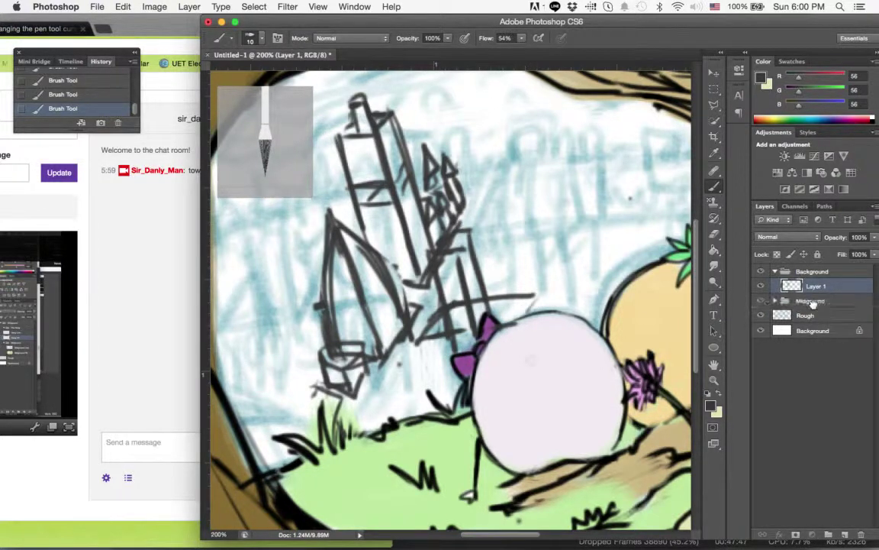
- Move the Background group below the Midground group and make Layer 1 the active layer again
{"action": "left_click_drag", "start_coordinate": [811, 271], "coordinate": [794, 306]}
{"action": "left_click", "coordinate": [425, 336]}
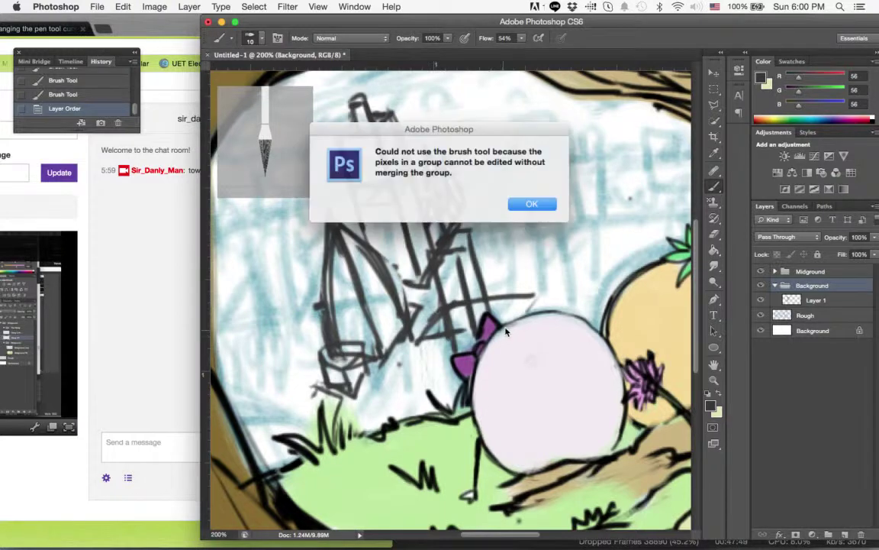
{"action": "left_click", "coordinate": [534, 204]}
{"action": "left_click", "coordinate": [812, 303]}
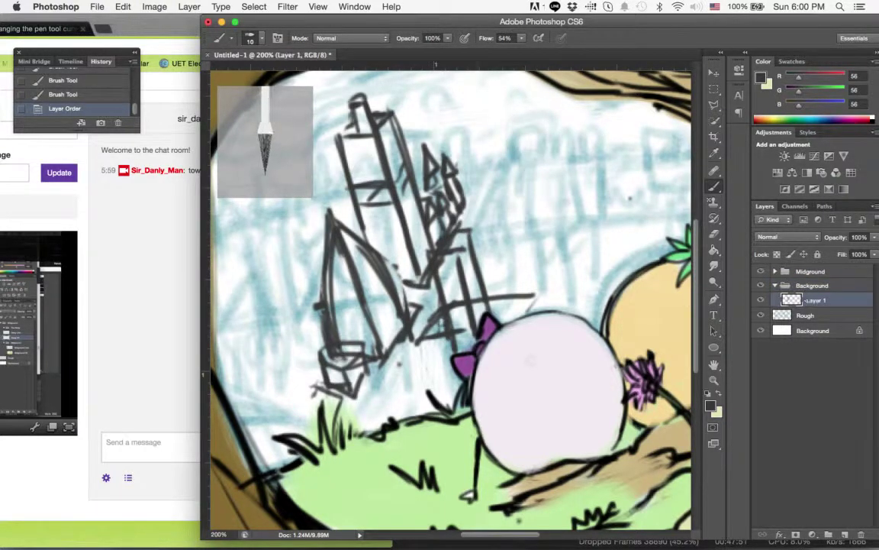
- Draw the low building's side wall down to the grass and erase the narrow block's lines crossing its roof
{"action": "left_click_drag", "start_coordinate": [418, 336], "coordinate": [437, 399]}
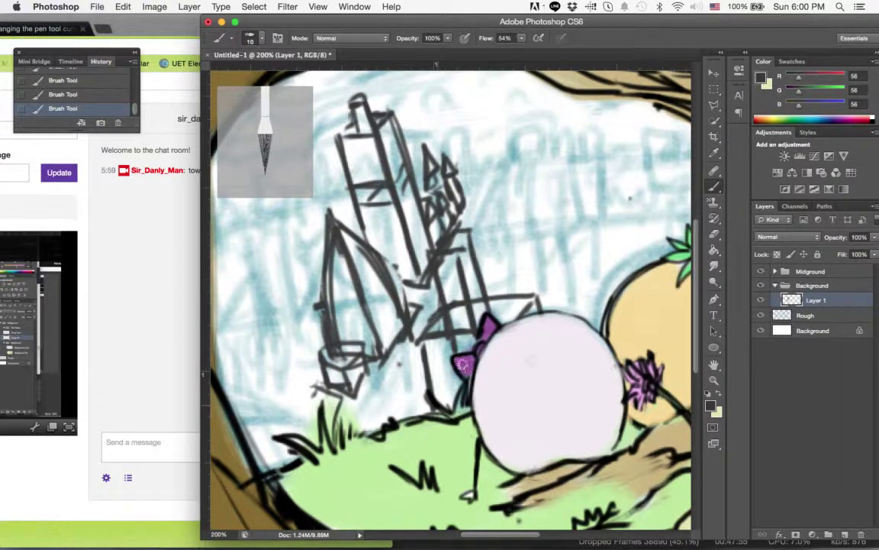
{"action": "key", "text": "e"}
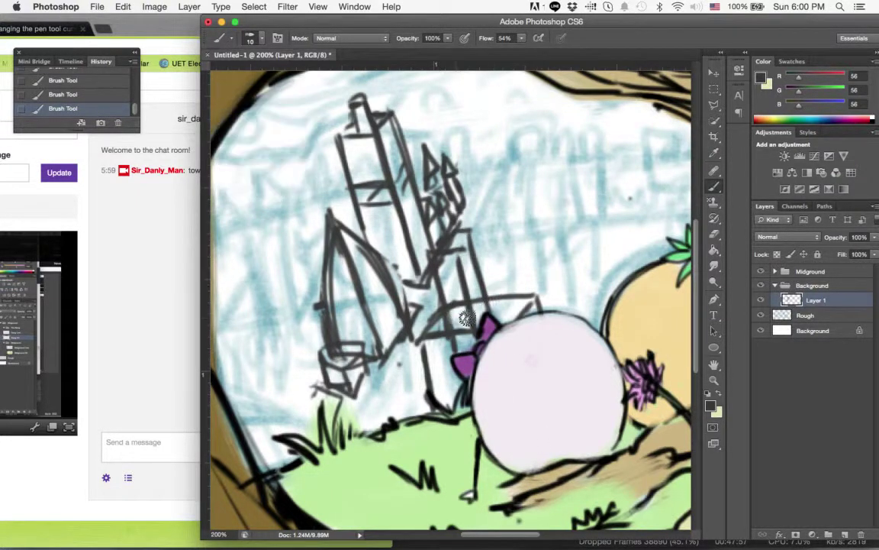
{"action": "left_click_drag", "start_coordinate": [458, 283], "coordinate": [521, 332]}
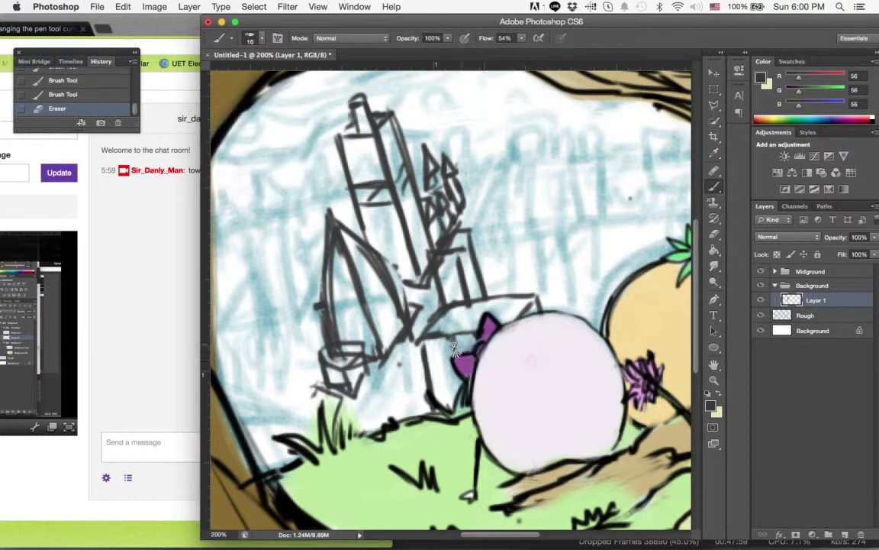
{"action": "mouse_move", "coordinate": [413, 310]}
{"action": "left_mouse_down"}
{"action": "mouse_move", "coordinate": [459, 359]}
{"action": "mouse_move", "coordinate": [424, 342]}
{"action": "left_mouse_up"}
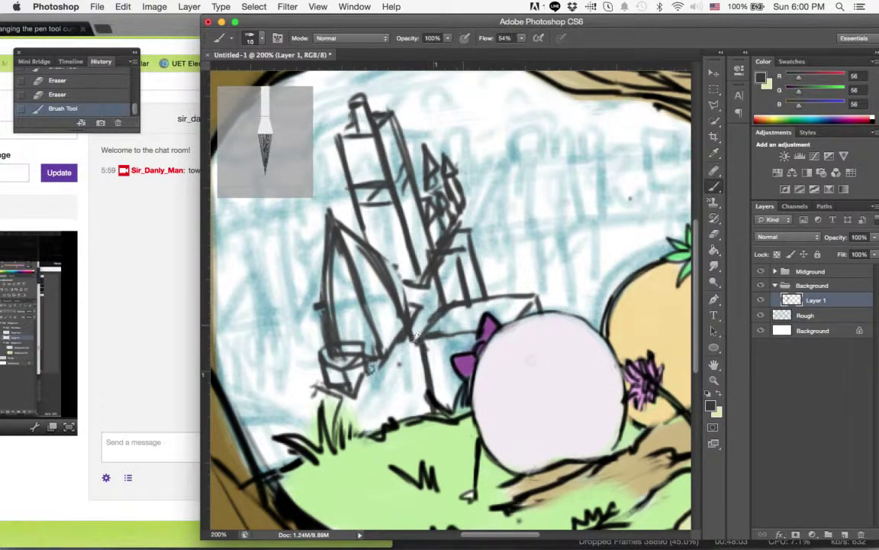
- Outline a low block between the tree trunk and the small box, with edges down to the grass, and erase overlapping lines
{"action": "left_click_drag", "start_coordinate": [256, 383], "coordinate": [336, 374]}
{"action": "left_click_drag", "start_coordinate": [319, 336], "coordinate": [329, 393]}
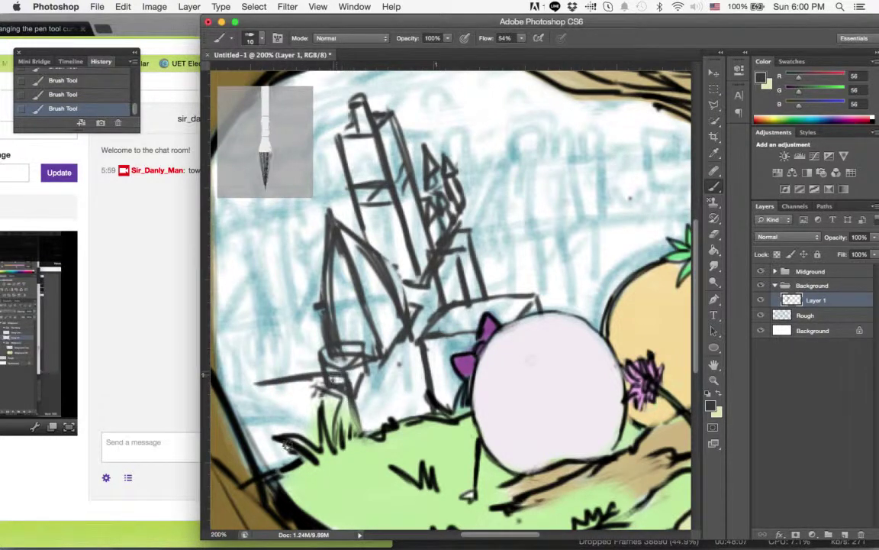
{"action": "left_click_drag", "start_coordinate": [296, 354], "coordinate": [252, 418]}
{"action": "mouse_move", "coordinate": [242, 385]}
{"action": "left_mouse_down"}
{"action": "mouse_move", "coordinate": [218, 359]}
{"action": "mouse_move", "coordinate": [259, 352]}
{"action": "left_mouse_up"}
{"action": "left_click_drag", "start_coordinate": [335, 409], "coordinate": [340, 420]}
{"action": "mouse_move", "coordinate": [263, 351]}
{"action": "left_mouse_down"}
{"action": "mouse_move", "coordinate": [295, 396]}
{"action": "mouse_move", "coordinate": [326, 413]}
{"action": "mouse_move", "coordinate": [283, 355]}
{"action": "mouse_move", "coordinate": [286, 343]}
{"action": "mouse_move", "coordinate": [356, 438]}
{"action": "left_mouse_up"}
{"action": "key", "text": "e"}
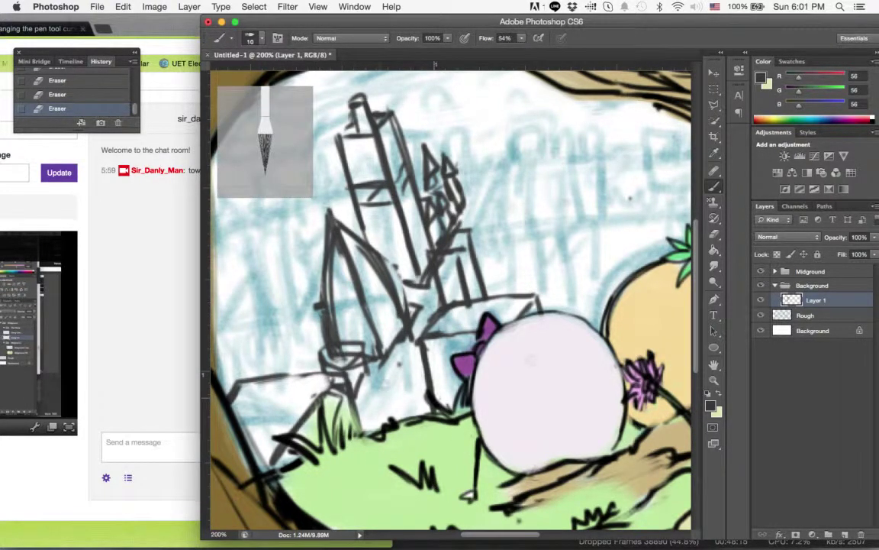
- Redraw the small box's side edges and connect its base to the low building with a wall line
{"action": "left_click_drag", "start_coordinate": [305, 342], "coordinate": [331, 393]}
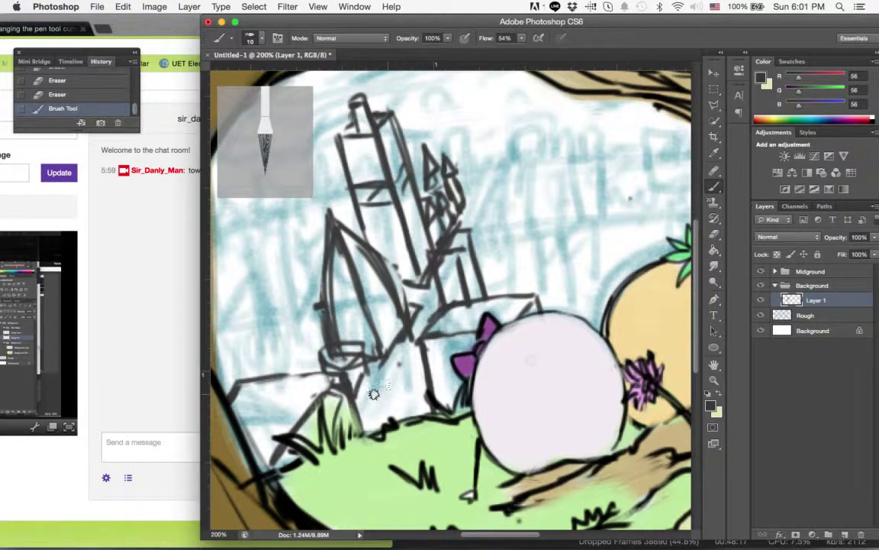
{"action": "left_click_drag", "start_coordinate": [329, 359], "coordinate": [411, 330]}
{"action": "left_click_drag", "start_coordinate": [340, 354], "coordinate": [321, 379]}
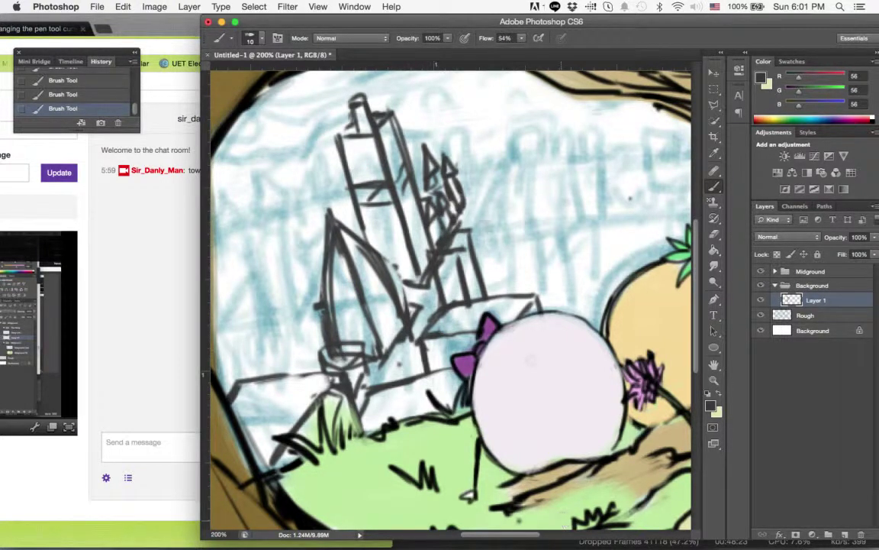
- Erase the upper part of the pointed tower and close the remaining walls with a flat box-shaped roof
{"action": "mouse_move", "coordinate": [305, 260]}
{"action": "left_mouse_down"}
{"action": "mouse_move", "coordinate": [336, 290]}
{"action": "mouse_move", "coordinate": [324, 233]}
{"action": "mouse_move", "coordinate": [351, 284]}
{"action": "left_mouse_up"}
{"action": "mouse_move", "coordinate": [320, 217]}
{"action": "left_mouse_down"}
{"action": "mouse_move", "coordinate": [305, 229]}
{"action": "mouse_move", "coordinate": [330, 280]}
{"action": "mouse_move", "coordinate": [309, 208]}
{"action": "mouse_move", "coordinate": [319, 220]}
{"action": "left_mouse_up"}
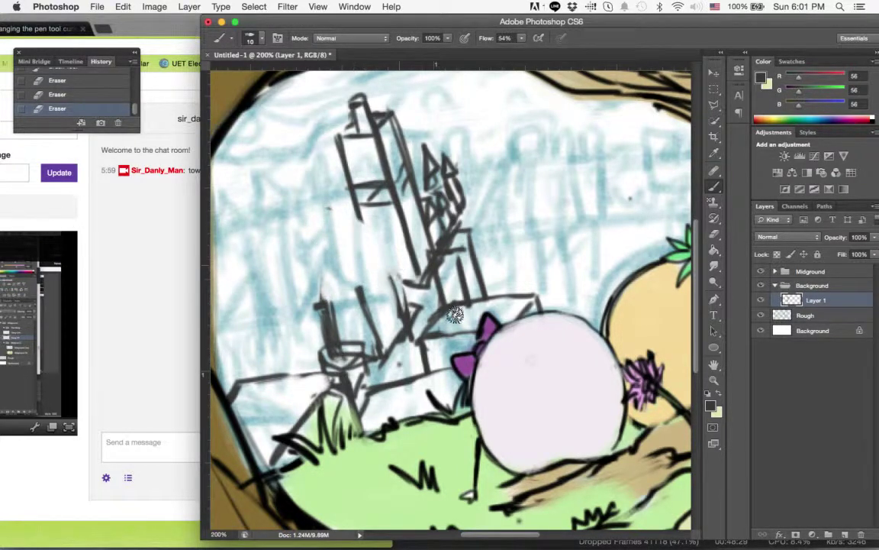
{"action": "mouse_move", "coordinate": [315, 299]}
{"action": "left_mouse_down"}
{"action": "mouse_move", "coordinate": [371, 293]}
{"action": "mouse_move", "coordinate": [387, 271]}
{"action": "mouse_move", "coordinate": [361, 297]}
{"action": "mouse_move", "coordinate": [389, 314]}
{"action": "mouse_move", "coordinate": [323, 294]}
{"action": "mouse_move", "coordinate": [355, 273]}
{"action": "mouse_move", "coordinate": [386, 275]}
{"action": "left_mouse_up"}
- Outline a tall building beside the tree trunk with a long vertical edge and slanted roof lines
{"action": "mouse_move", "coordinate": [301, 336]}
{"action": "left_mouse_down"}
{"action": "mouse_move", "coordinate": [277, 241]}
{"action": "mouse_move", "coordinate": [309, 373]}
{"action": "left_mouse_up"}
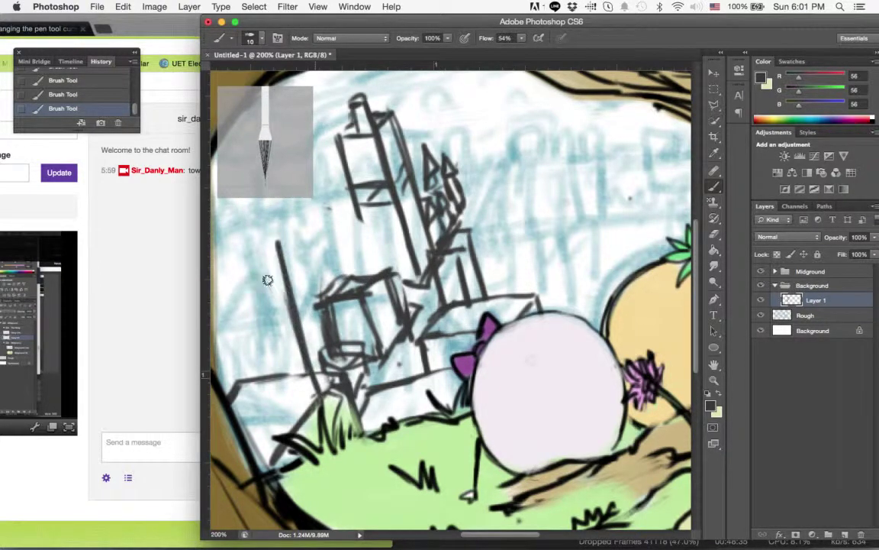
{"action": "mouse_move", "coordinate": [273, 231]}
{"action": "left_mouse_down"}
{"action": "mouse_move", "coordinate": [220, 314]}
{"action": "mouse_move", "coordinate": [267, 233]}
{"action": "mouse_move", "coordinate": [273, 330]}
{"action": "left_mouse_up"}
{"action": "mouse_move", "coordinate": [218, 251]}
{"action": "left_mouse_down"}
{"action": "mouse_move", "coordinate": [258, 246]}
{"action": "mouse_move", "coordinate": [224, 254]}
{"action": "mouse_move", "coordinate": [290, 271]}
{"action": "mouse_move", "coordinate": [281, 295]}
{"action": "mouse_move", "coordinate": [296, 329]}
{"action": "left_mouse_up"}
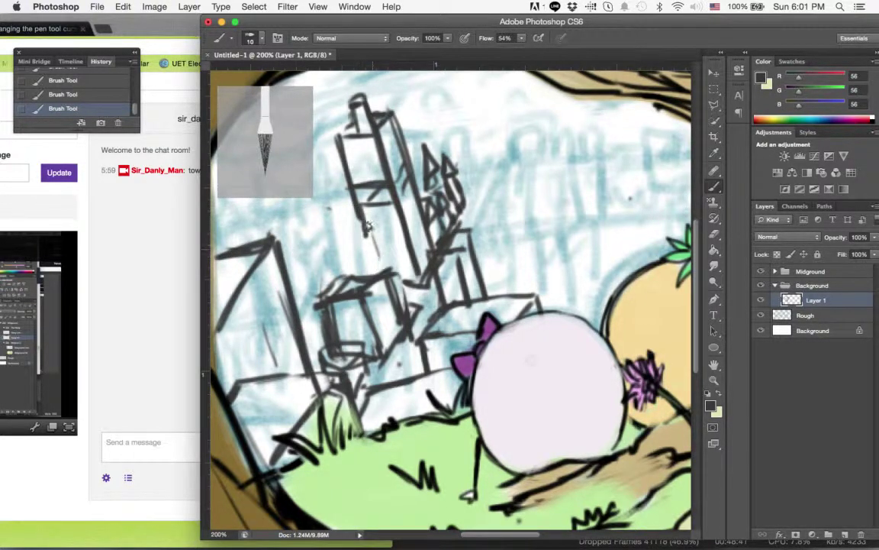
- Add a taller block with a slanted roof behind it, filling the gap up to the tall tower
{"action": "mouse_move", "coordinate": [283, 274]}
{"action": "left_mouse_down"}
{"action": "mouse_move", "coordinate": [331, 212]}
{"action": "mouse_move", "coordinate": [297, 255]}
{"action": "left_mouse_up"}
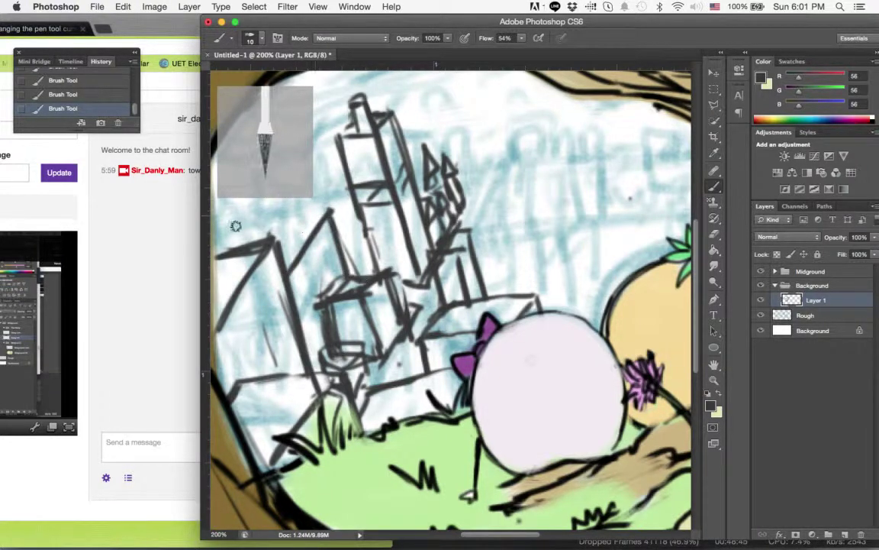
{"action": "left_click_drag", "start_coordinate": [217, 232], "coordinate": [333, 213]}
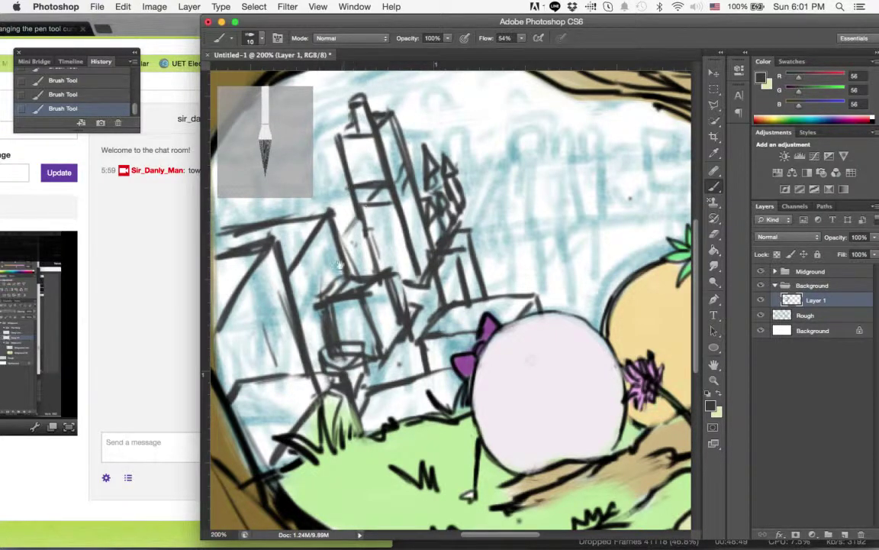
{"action": "left_click_drag", "start_coordinate": [339, 262], "coordinate": [323, 360]}
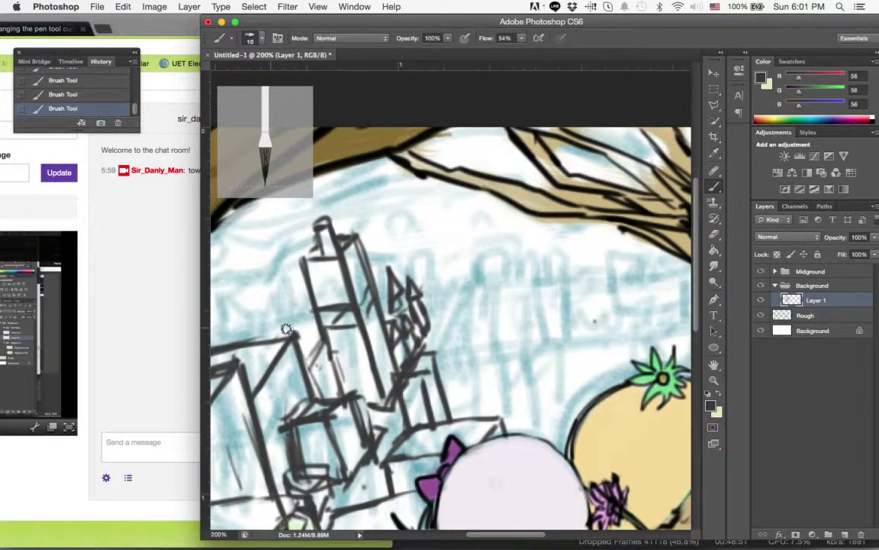
{"action": "left_click_drag", "start_coordinate": [286, 329], "coordinate": [308, 323]}
- Draw the diagonal and upright edges of another block beside the narrow building, toward the orange character
{"action": "scroll", "coordinate": [393, 286], "scroll_direction": "down", "scroll_amount": 3}
{"action": "scroll", "coordinate": [393, 287], "scroll_direction": "right", "scroll_amount": 4}
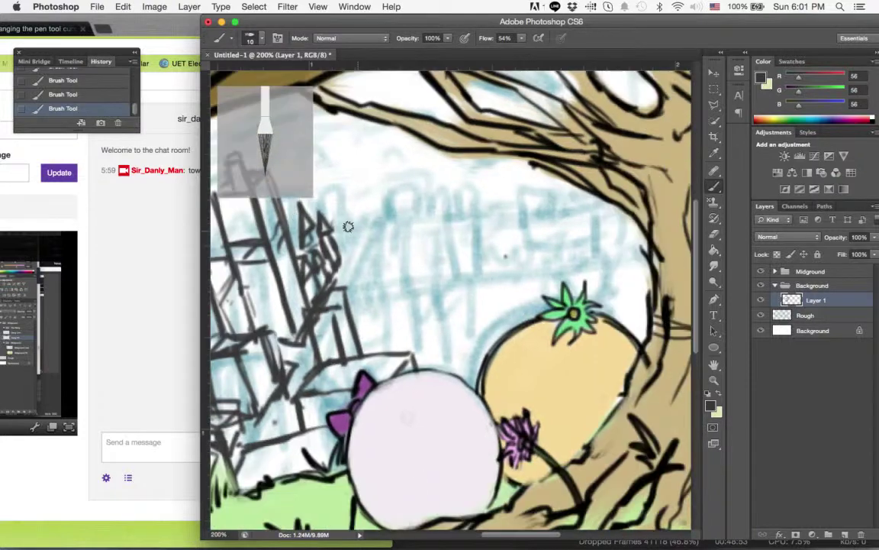
{"action": "scroll", "coordinate": [330, 236], "scroll_direction": "left", "scroll_amount": 4}
{"action": "scroll", "coordinate": [330, 237], "scroll_direction": "down", "scroll_amount": 1}
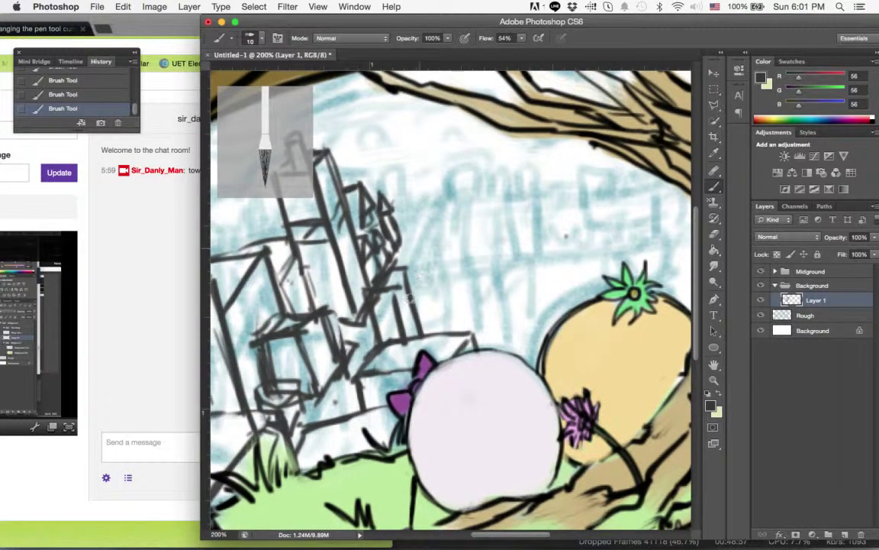
{"action": "left_click_drag", "start_coordinate": [338, 317], "coordinate": [392, 221]}
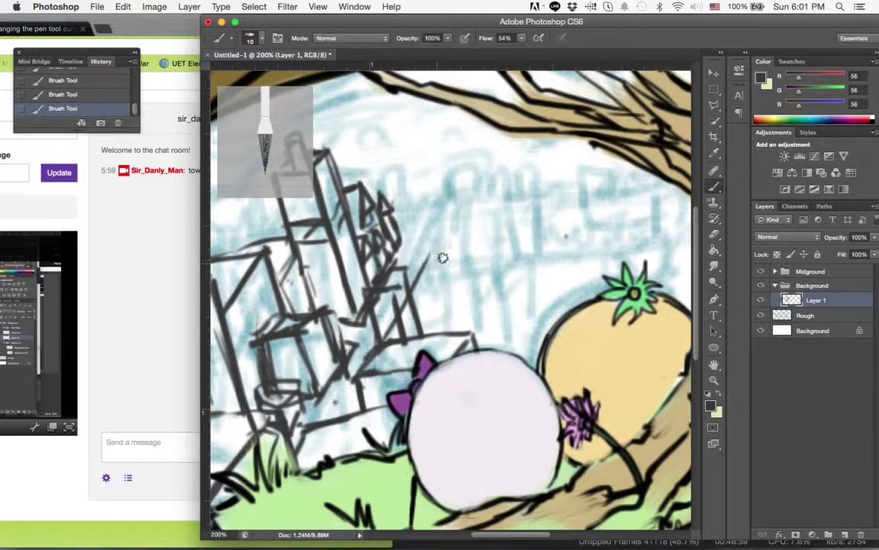
{"action": "mouse_move", "coordinate": [426, 327]}
{"action": "left_mouse_down"}
{"action": "mouse_move", "coordinate": [450, 255]}
{"action": "mouse_move", "coordinate": [464, 315]}
{"action": "mouse_move", "coordinate": [458, 293]}
{"action": "left_mouse_up"}
{"action": "left_click_drag", "start_coordinate": [403, 306], "coordinate": [424, 238]}
{"action": "scroll", "coordinate": [514, 351], "scroll_direction": "down", "scroll_amount": 5}
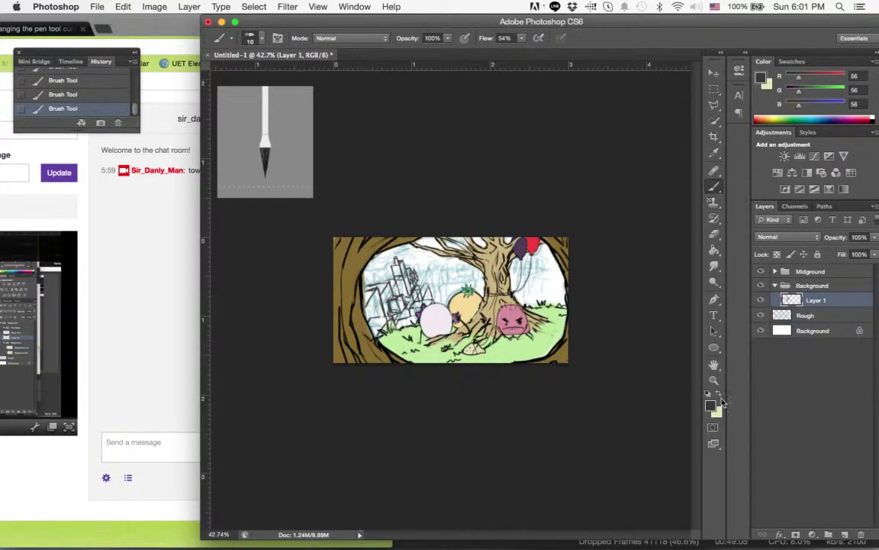
- Erase the line crossing the pointed building's wall above the white character's bow
{"action": "key", "text": "z"}
{"action": "left_click_drag", "start_coordinate": [402, 294], "coordinate": [402, 294]}
{"action": "key", "text": "b"}
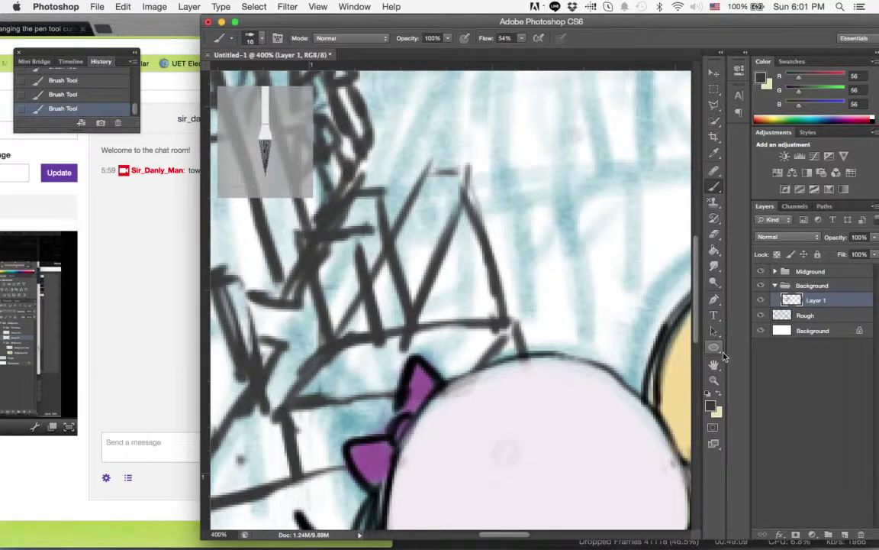
{"action": "mouse_move", "coordinate": [377, 265]}
{"action": "left_mouse_down"}
{"action": "mouse_move", "coordinate": [398, 280]}
{"action": "mouse_move", "coordinate": [380, 314]}
{"action": "mouse_move", "coordinate": [409, 270]}
{"action": "mouse_move", "coordinate": [433, 235]}
{"action": "left_mouse_up"}
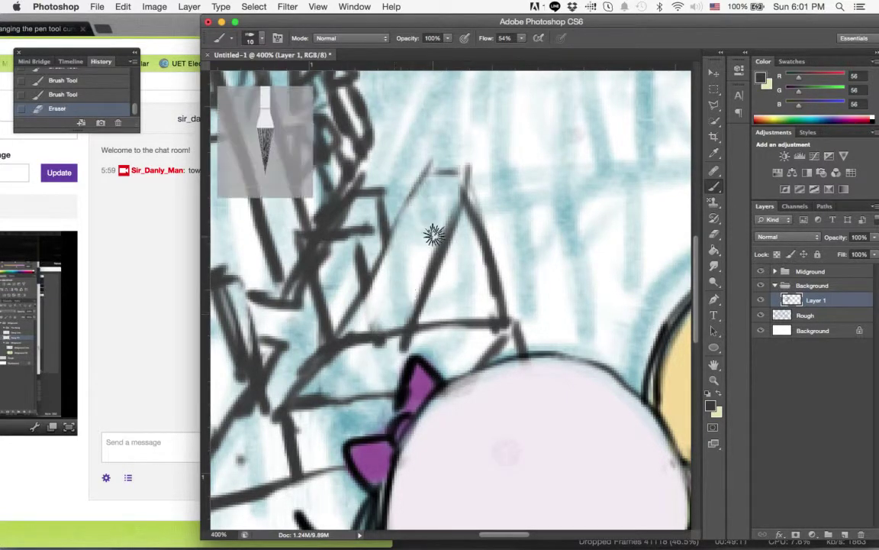
- Add an angular roof peak and slanted side edge to the densely lined block beside the tall tower
{"action": "key", "text": "z"}
{"action": "left_click", "coordinate": [623, 309], "text": "alt"}
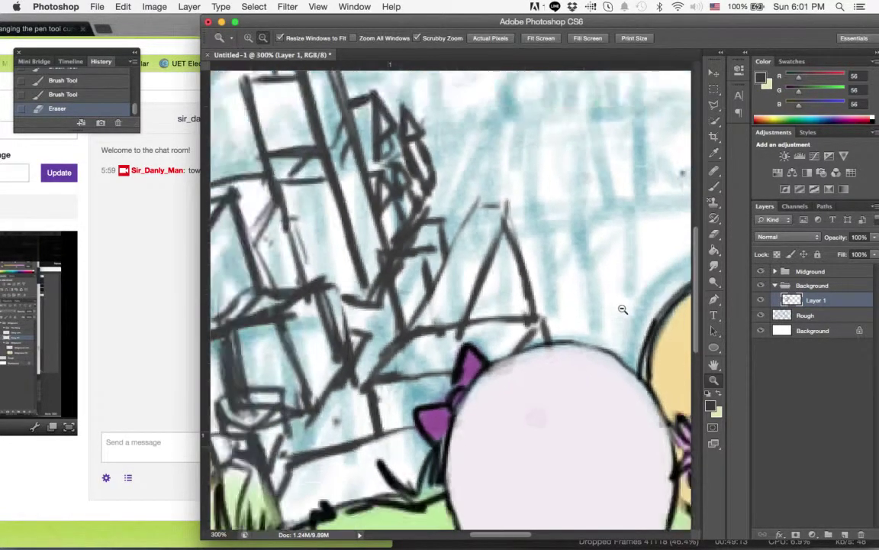
{"action": "left_click", "coordinate": [623, 309], "text": "alt"}
{"action": "left_click_drag", "start_coordinate": [542, 196], "coordinate": [557, 229]}
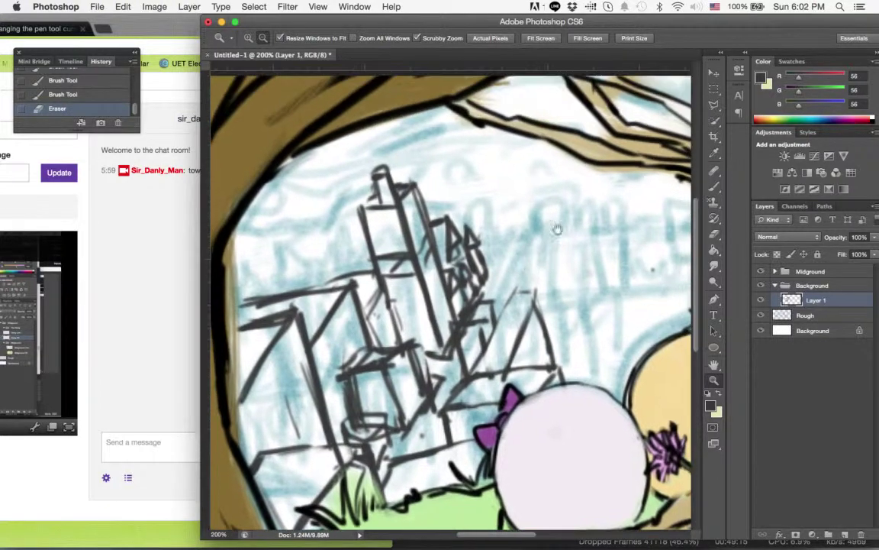
{"action": "left_click", "coordinate": [714, 186]}
{"action": "mouse_move", "coordinate": [472, 227]}
{"action": "left_mouse_down"}
{"action": "mouse_move", "coordinate": [463, 252]}
{"action": "mouse_move", "coordinate": [487, 203]}
{"action": "mouse_move", "coordinate": [496, 243]}
{"action": "left_mouse_up"}
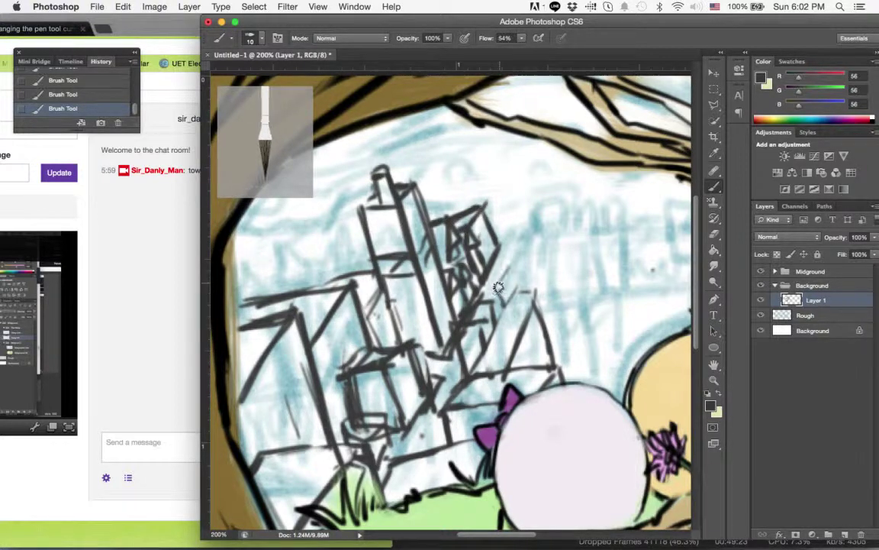
- Draw two slanted towers rising diagonally above the pointed building, with short edges closing the top of the one nearer the tree
{"action": "mouse_move", "coordinate": [498, 287]}
{"action": "left_mouse_down"}
{"action": "mouse_move", "coordinate": [535, 234]}
{"action": "mouse_move", "coordinate": [534, 294]}
{"action": "left_mouse_up"}
{"action": "left_click_drag", "start_coordinate": [488, 252], "coordinate": [503, 206]}
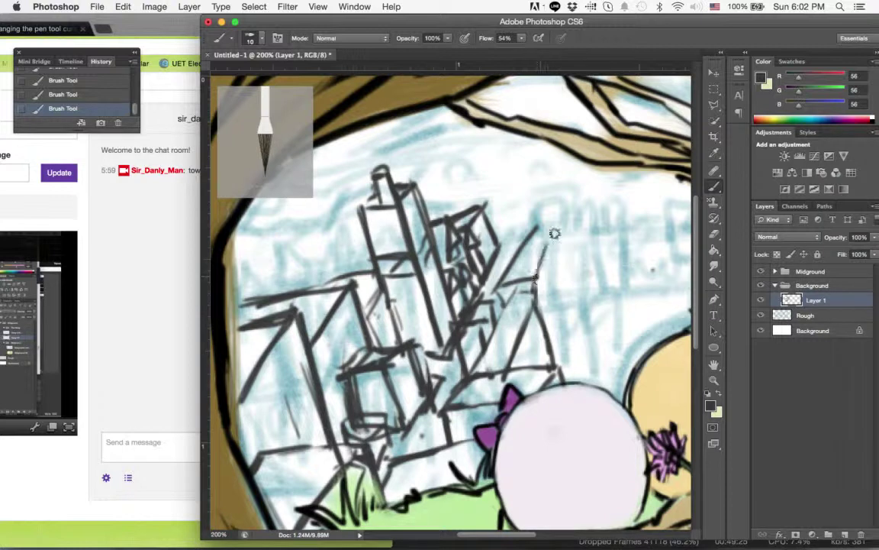
{"action": "left_click_drag", "start_coordinate": [447, 267], "coordinate": [489, 195]}
{"action": "left_click_drag", "start_coordinate": [498, 267], "coordinate": [540, 220]}
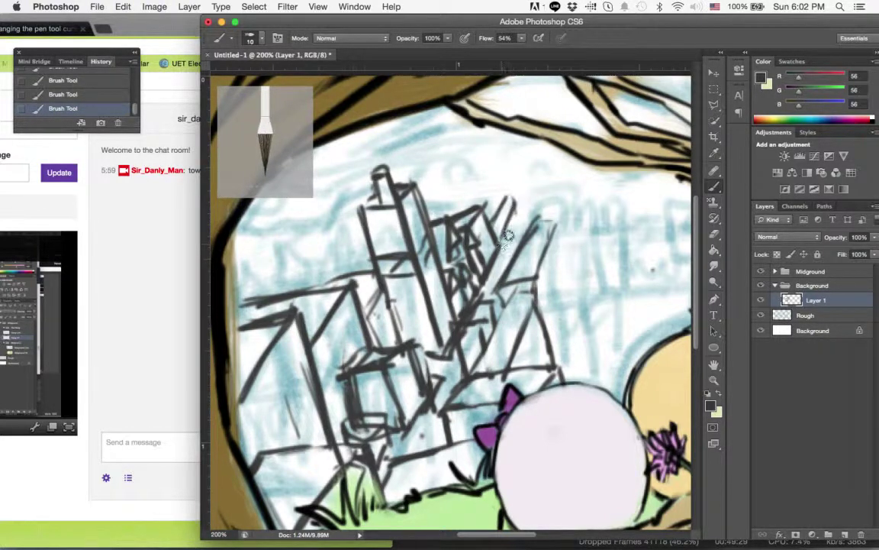
{"action": "left_click_drag", "start_coordinate": [454, 227], "coordinate": [472, 185]}
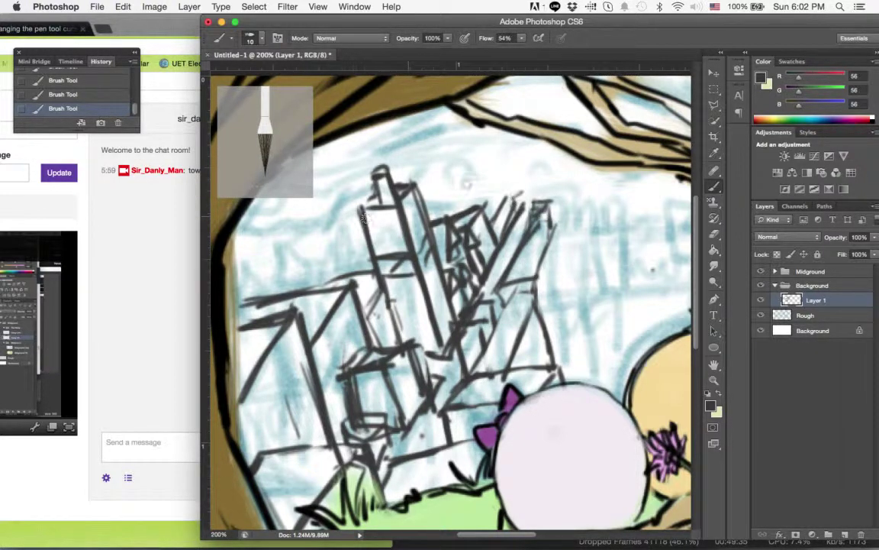
- Erase the upper lines of the slanted tower nearer the tall tower and redraw it with a flat top
{"action": "left_click_drag", "start_coordinate": [496, 229], "coordinate": [468, 166]}
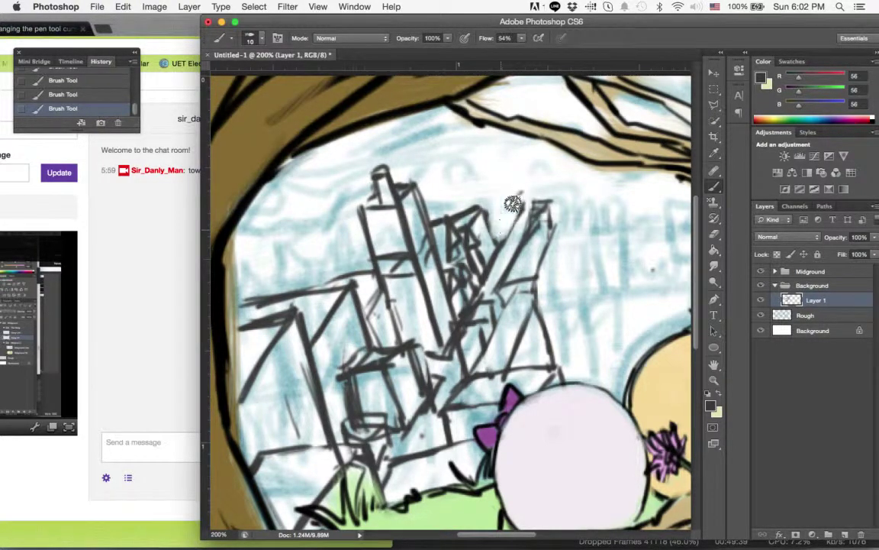
{"action": "left_click_drag", "start_coordinate": [533, 200], "coordinate": [509, 233]}
{"action": "mouse_move", "coordinate": [437, 233]}
{"action": "left_mouse_down"}
{"action": "mouse_move", "coordinate": [454, 200]}
{"action": "mouse_move", "coordinate": [462, 229]}
{"action": "left_mouse_up"}
{"action": "left_click_drag", "start_coordinate": [473, 190], "coordinate": [496, 235]}
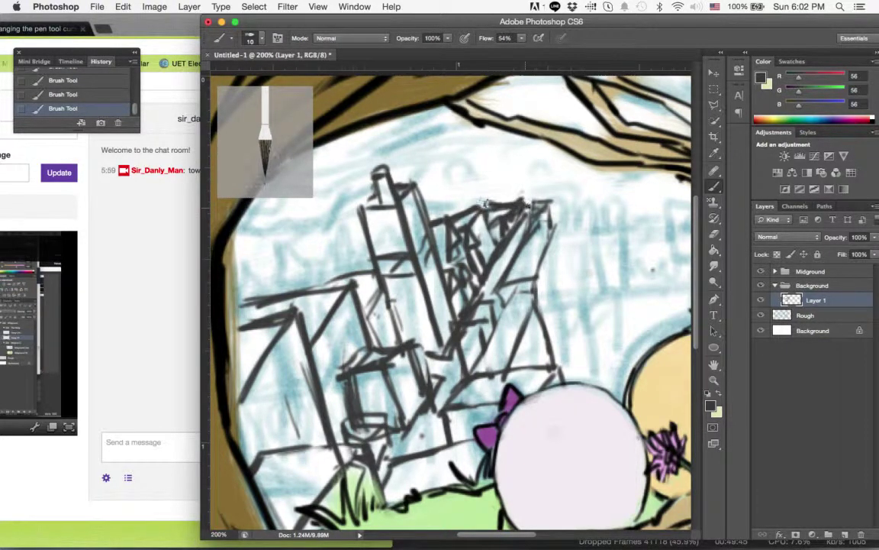
- Draw a horizontal platform with small rooftop blocks across the slanted towers, partly erasing and restating its base line
{"action": "left_click_drag", "start_coordinate": [494, 196], "coordinate": [587, 201]}
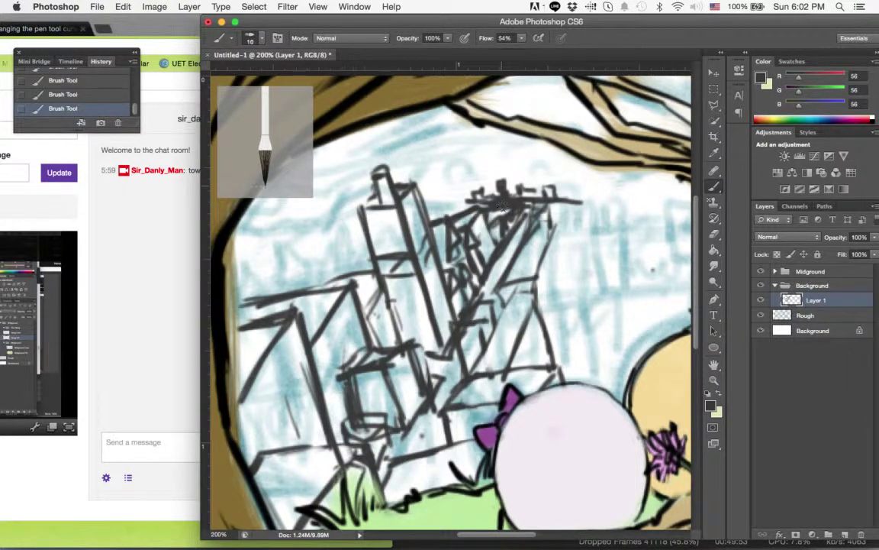
{"action": "key", "text": "e"}
{"action": "mouse_move", "coordinate": [450, 187]}
{"action": "left_mouse_down"}
{"action": "mouse_move", "coordinate": [508, 179]}
{"action": "mouse_move", "coordinate": [527, 191]}
{"action": "left_mouse_up"}
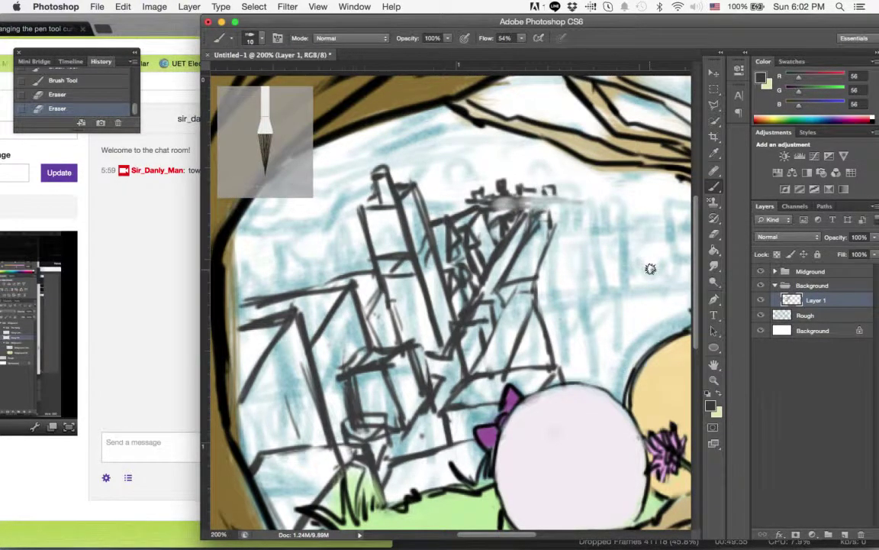
{"action": "left_click_drag", "start_coordinate": [467, 202], "coordinate": [555, 204]}
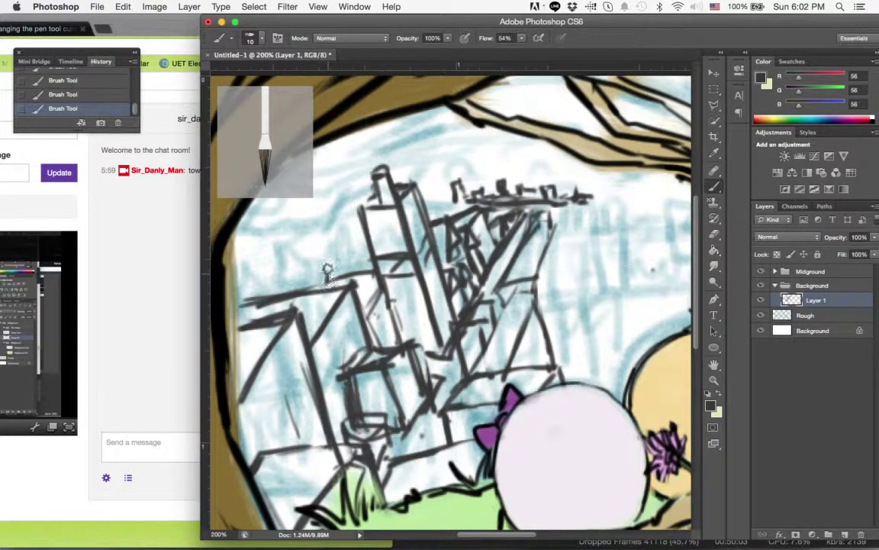
{"action": "left_click_drag", "start_coordinate": [330, 276], "coordinate": [319, 199]}
{"action": "mouse_move", "coordinate": [328, 263]}
{"action": "left_mouse_down"}
{"action": "mouse_move", "coordinate": [317, 198]}
{"action": "mouse_move", "coordinate": [320, 276]}
{"action": "left_mouse_up"}
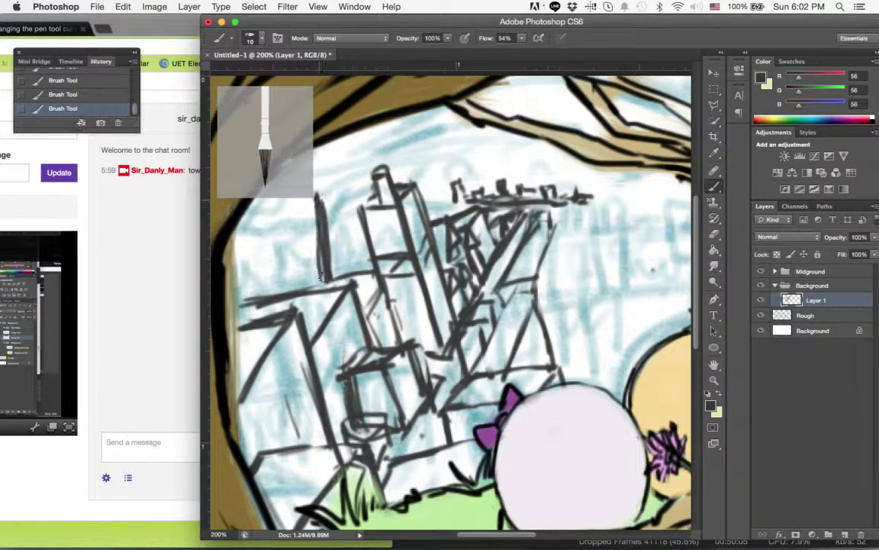
{"action": "left_click_drag", "start_coordinate": [416, 301], "coordinate": [428, 319]}
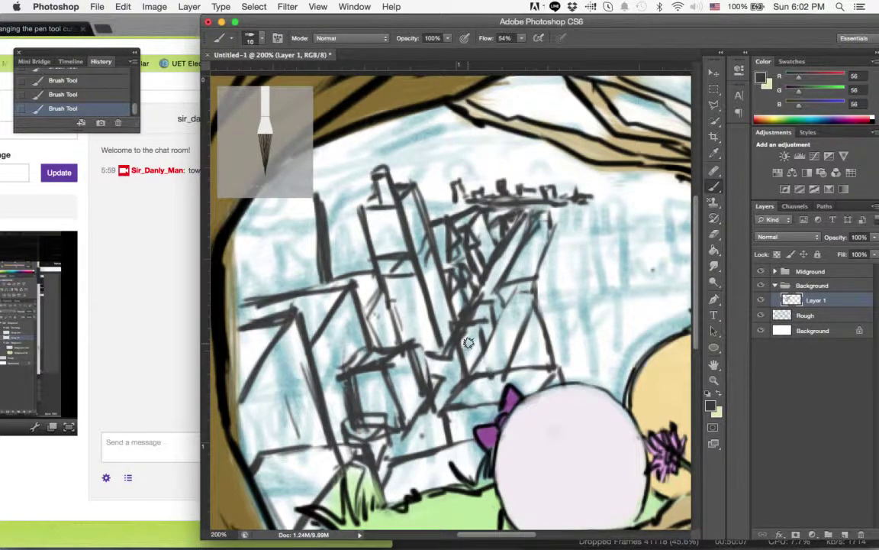
{"action": "scroll", "coordinate": [435, 258], "scroll_direction": "left", "scroll_amount": 3}
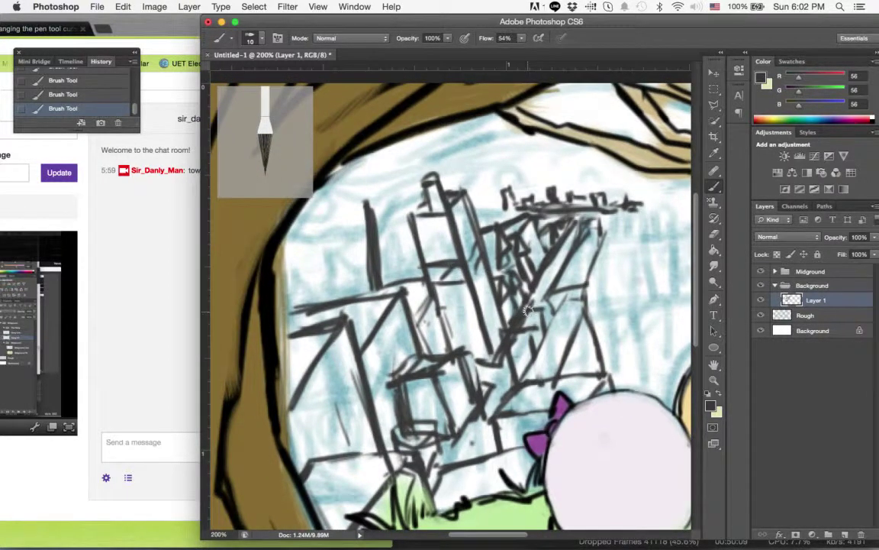
{"action": "key", "text": "e"}
{"action": "left_click_drag", "start_coordinate": [424, 319], "coordinate": [430, 296]}
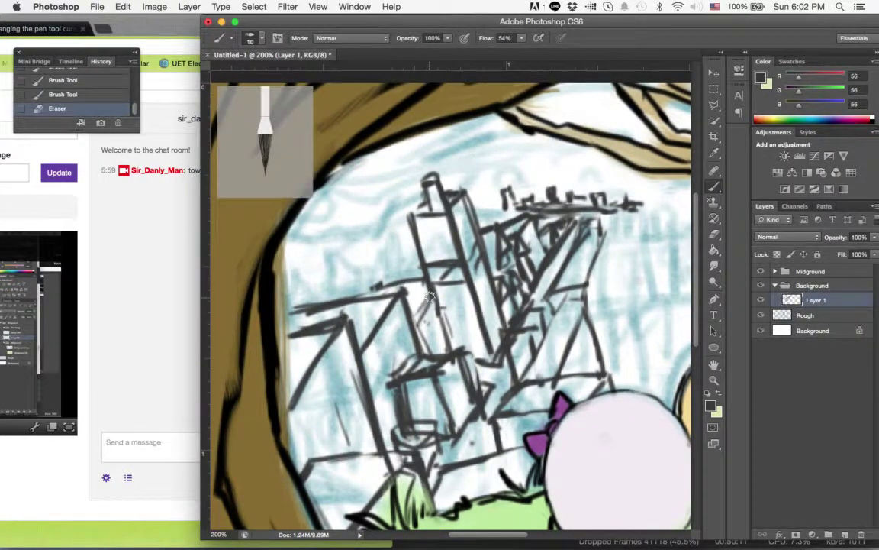
- Outline a wide building between the pointed building and the orange character, with an upright edge above and a slanted roof
{"action": "key", "text": "z"}
{"action": "left_click", "coordinate": [592, 297], "text": "alt"}
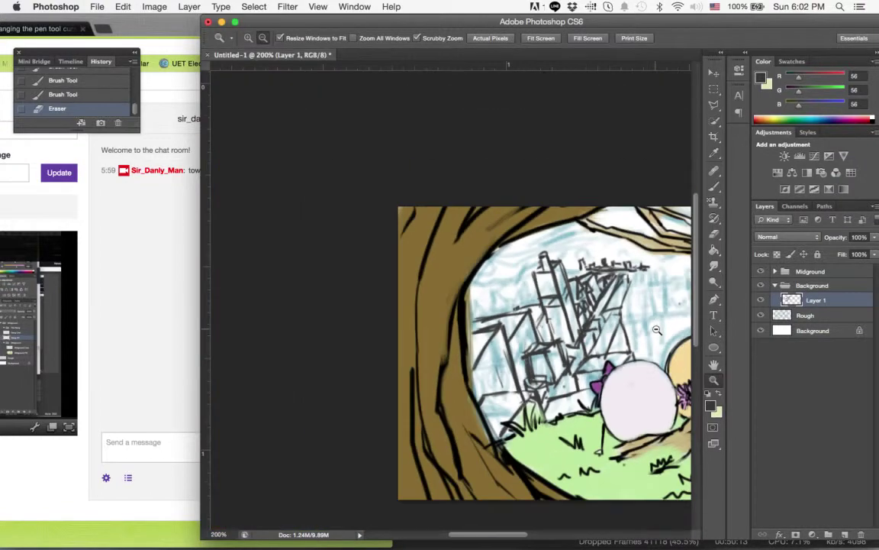
{"action": "left_click", "coordinate": [653, 320], "text": "alt"}
{"action": "left_click", "coordinate": [436, 256]}
{"action": "left_click", "coordinate": [443, 274]}
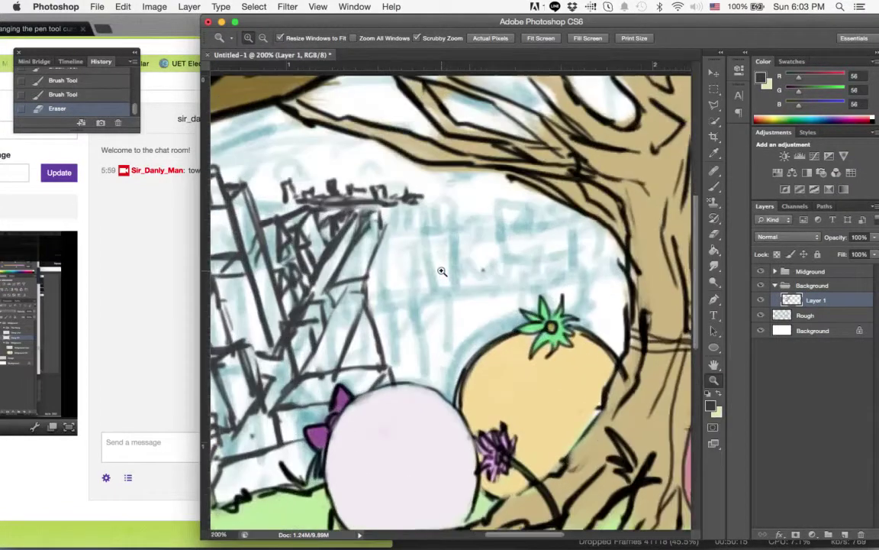
{"action": "left_click", "coordinate": [445, 274]}
{"action": "key", "text": "b"}
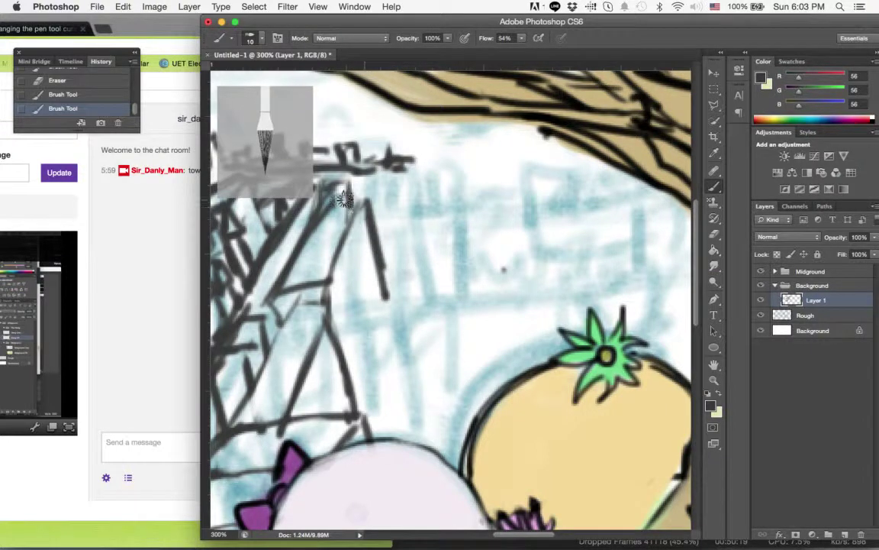
{"action": "left_click_drag", "start_coordinate": [365, 205], "coordinate": [387, 299]}
{"action": "mouse_move", "coordinate": [357, 348]}
{"action": "left_mouse_down"}
{"action": "mouse_move", "coordinate": [378, 314]}
{"action": "mouse_move", "coordinate": [418, 300]}
{"action": "mouse_move", "coordinate": [493, 298]}
{"action": "mouse_move", "coordinate": [382, 312]}
{"action": "mouse_move", "coordinate": [521, 302]}
{"action": "mouse_move", "coordinate": [496, 355]}
{"action": "left_mouse_up"}
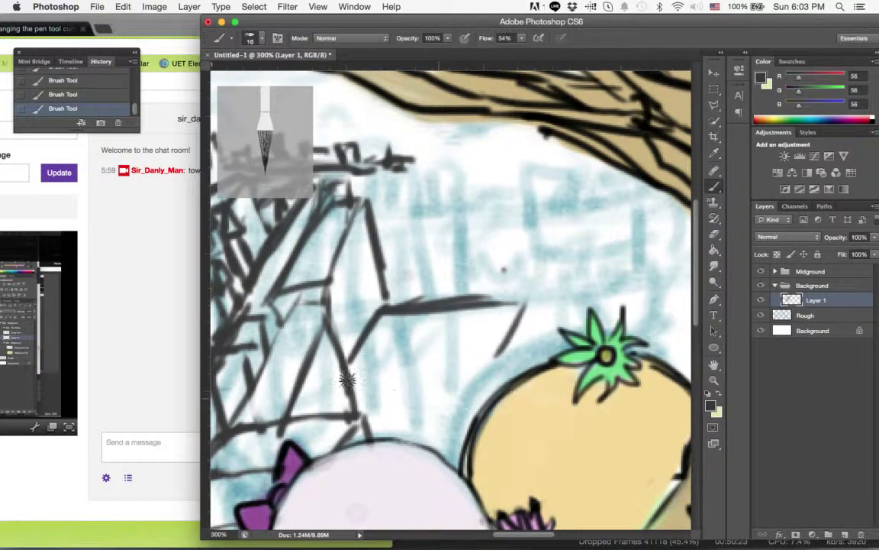
- Add the wide building's eave, gable end and base lines, and erase the doubled line under the eave
{"action": "mouse_move", "coordinate": [353, 375]}
{"action": "left_mouse_down"}
{"action": "mouse_move", "coordinate": [487, 363]}
{"action": "mouse_move", "coordinate": [489, 397]}
{"action": "left_mouse_up"}
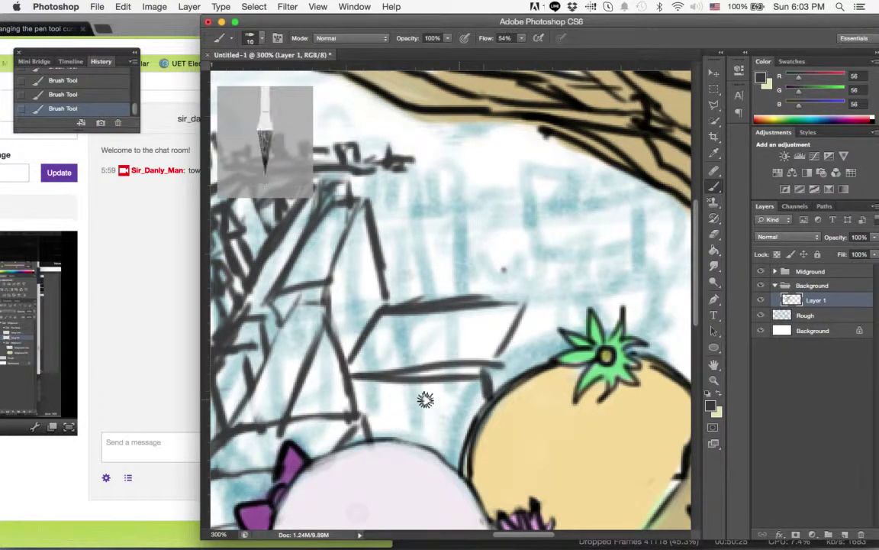
{"action": "left_click_drag", "start_coordinate": [526, 308], "coordinate": [536, 360]}
{"action": "left_click_drag", "start_coordinate": [365, 420], "coordinate": [467, 418]}
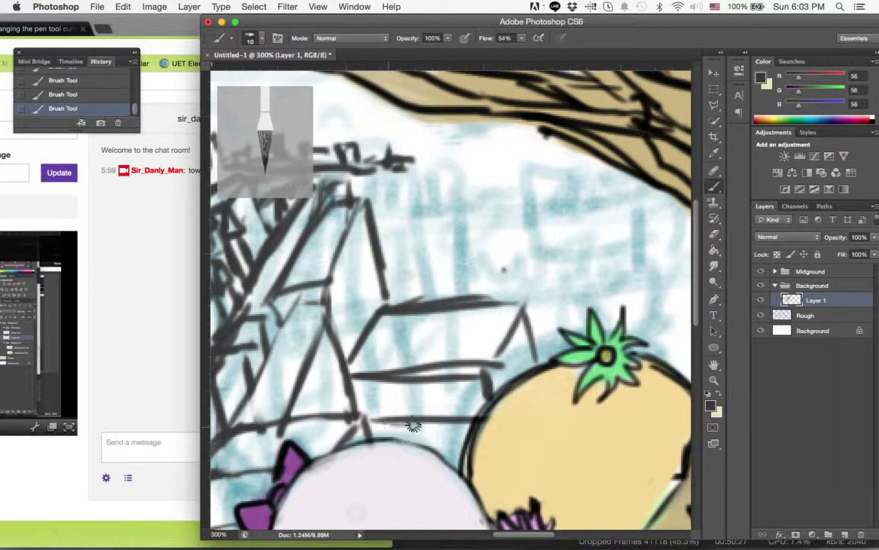
{"action": "key", "text": "e"}
{"action": "left_click_drag", "start_coordinate": [457, 385], "coordinate": [373, 392]}
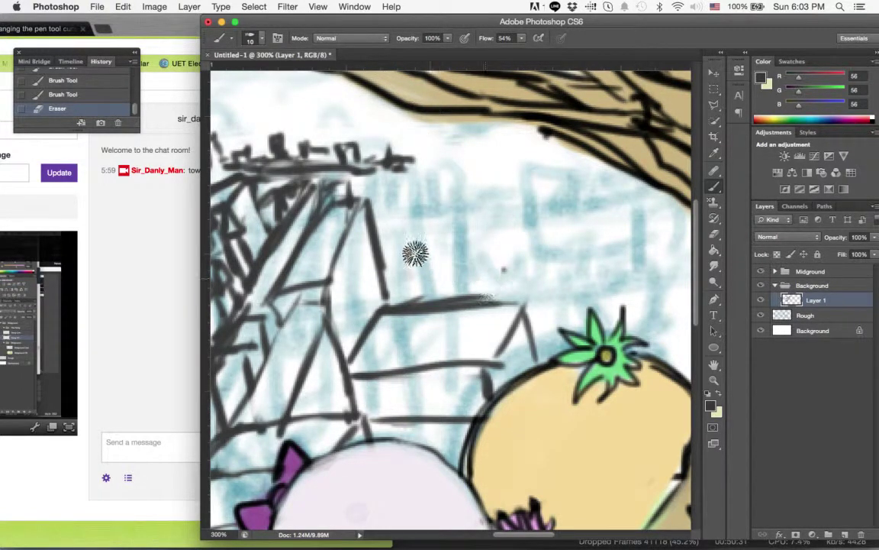
- Draw a box-shaped building in perspective above the wide roof and add an upright edge from it to the platform
{"action": "key", "text": "b"}
{"action": "left_click_drag", "start_coordinate": [407, 244], "coordinate": [409, 291]}
{"action": "left_click_drag", "start_coordinate": [409, 246], "coordinate": [467, 284]}
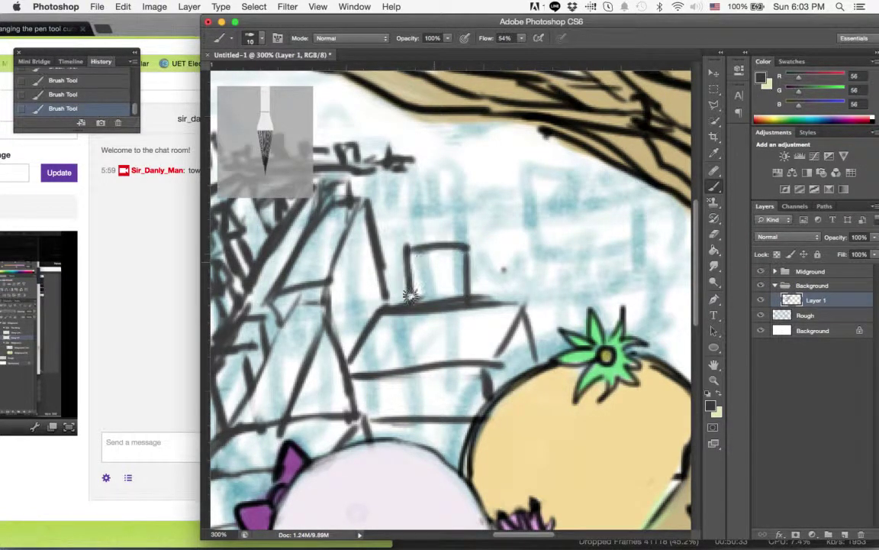
{"action": "mouse_move", "coordinate": [412, 244]}
{"action": "left_mouse_down"}
{"action": "mouse_move", "coordinate": [455, 217]}
{"action": "mouse_move", "coordinate": [514, 204]}
{"action": "mouse_move", "coordinate": [464, 251]}
{"action": "left_mouse_up"}
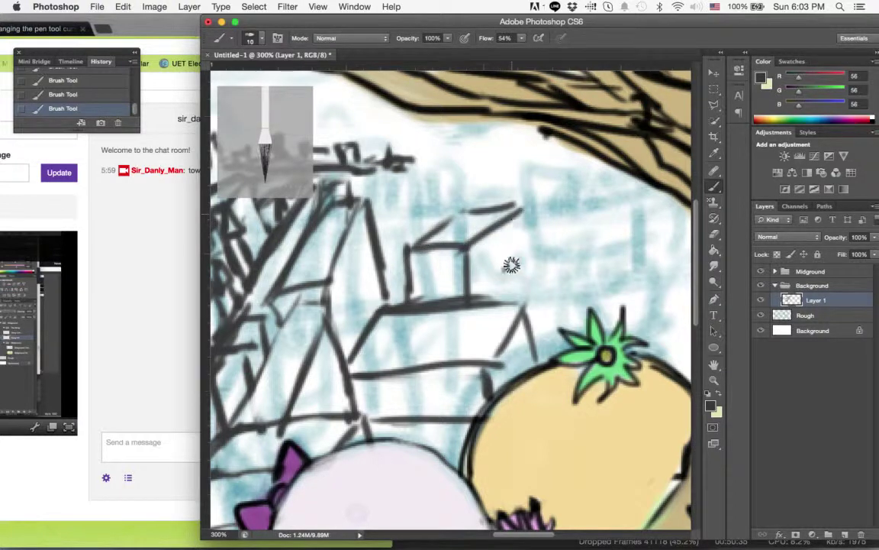
{"action": "mouse_move", "coordinate": [513, 293]}
{"action": "left_mouse_down"}
{"action": "mouse_move", "coordinate": [516, 218]}
{"action": "mouse_move", "coordinate": [520, 299]}
{"action": "left_mouse_up"}
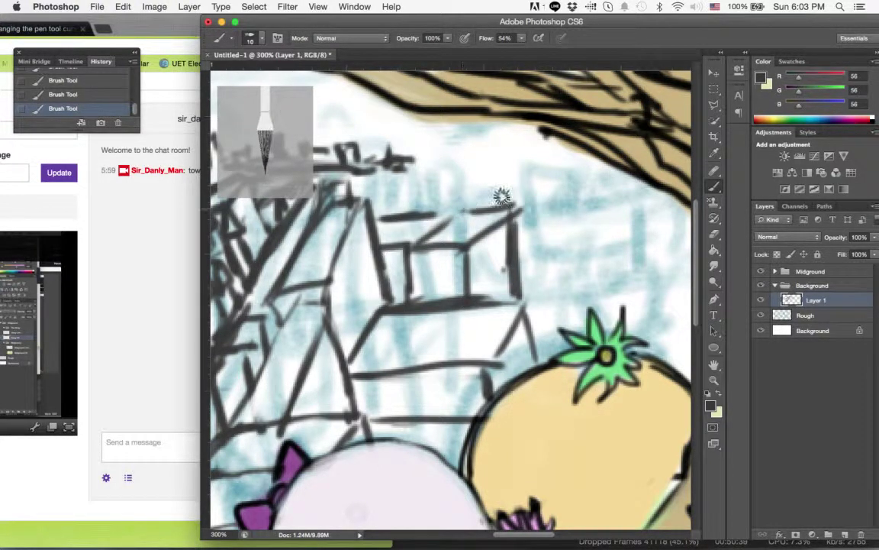
{"action": "left_click_drag", "start_coordinate": [460, 320], "coordinate": [579, 382]}
{"action": "left_click_drag", "start_coordinate": [534, 246], "coordinate": [534, 255]}
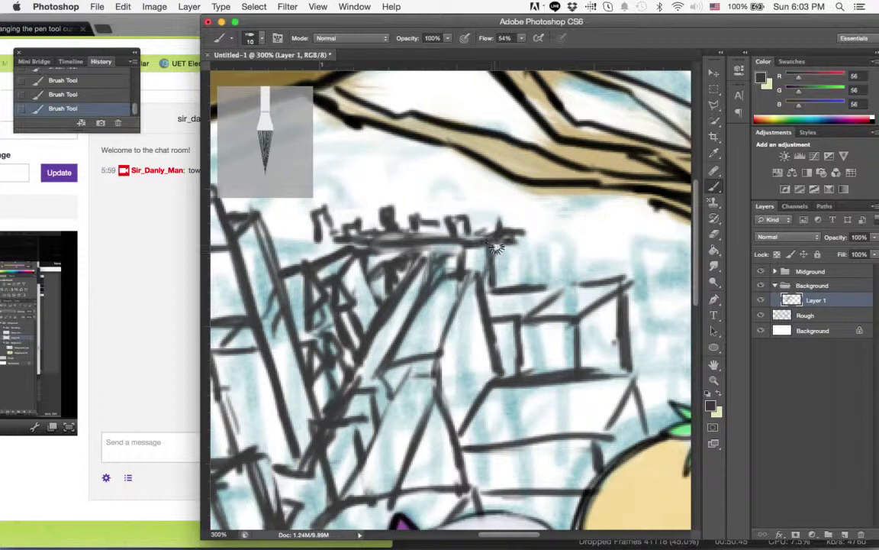
{"action": "left_click_drag", "start_coordinate": [520, 230], "coordinate": [520, 285]}
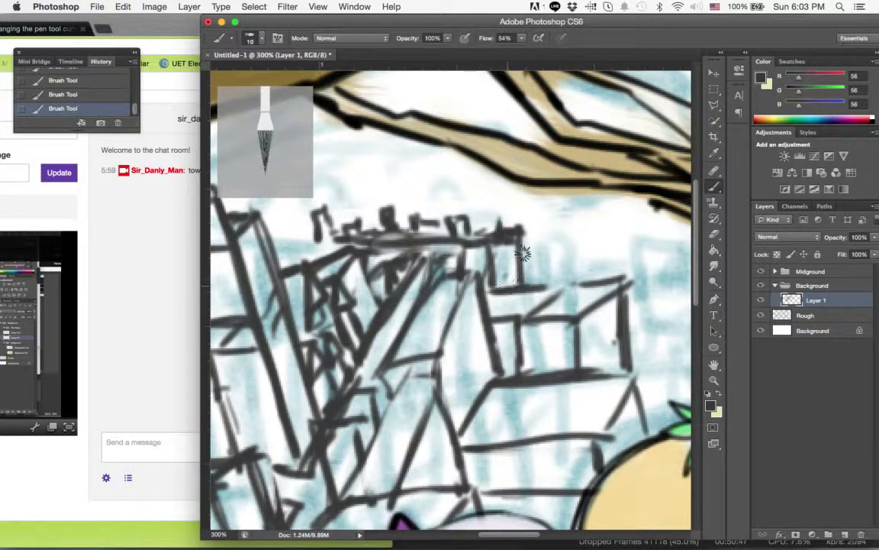
{"action": "mouse_move", "coordinate": [510, 249]}
{"action": "left_mouse_down"}
{"action": "mouse_move", "coordinate": [617, 229]}
{"action": "mouse_move", "coordinate": [623, 276]}
{"action": "mouse_move", "coordinate": [621, 254]}
{"action": "left_mouse_up"}
{"action": "left_click_drag", "start_coordinate": [520, 276], "coordinate": [615, 269]}
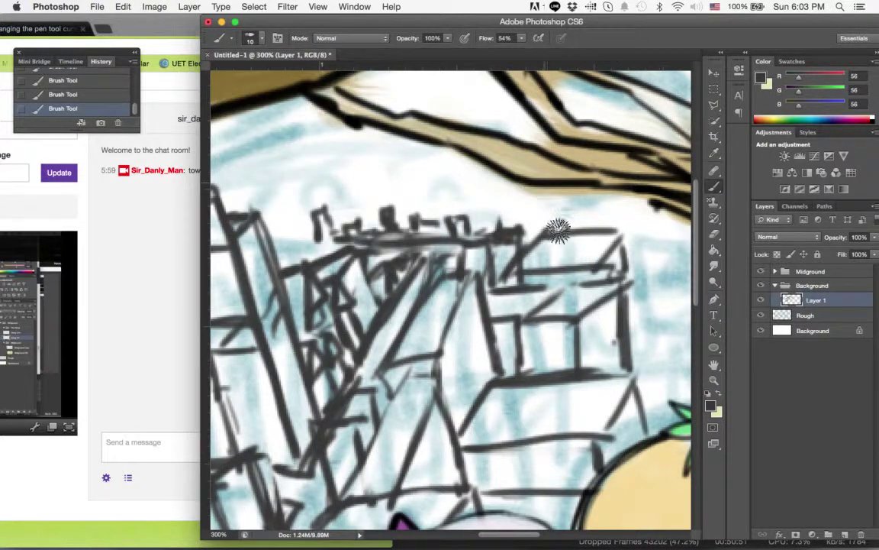
{"action": "key", "text": "super+alt+z"}
{"action": "key", "text": "super+alt+z"}
{"action": "key", "text": "super+alt+z"}
{"action": "key", "text": "super+alt+z"}
{"action": "key", "text": "super+alt+z"}
{"action": "key", "text": "e"}
{"action": "left_click_drag", "start_coordinate": [566, 236], "coordinate": [632, 231]}
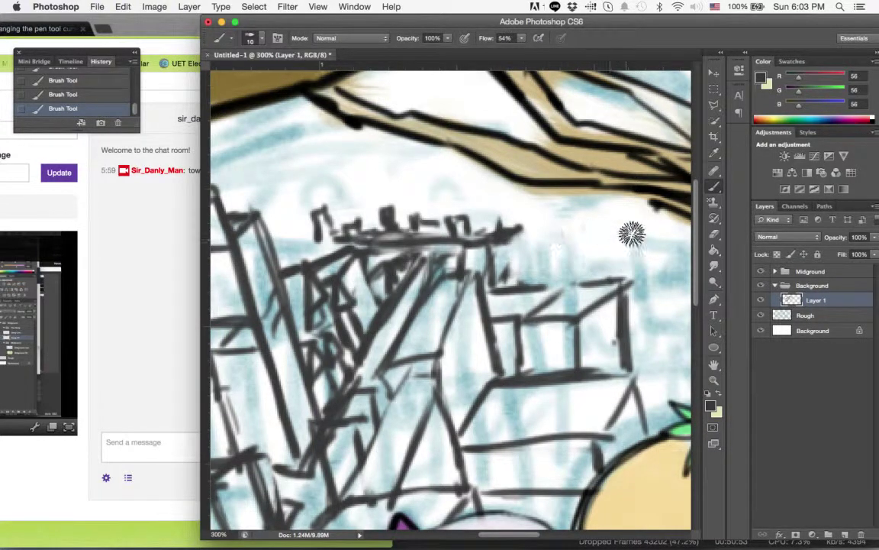
- Draw small stacked rectangular blocks on top of the box-shaped building beside the platform, closing them with a side edge
{"action": "key", "text": "b"}
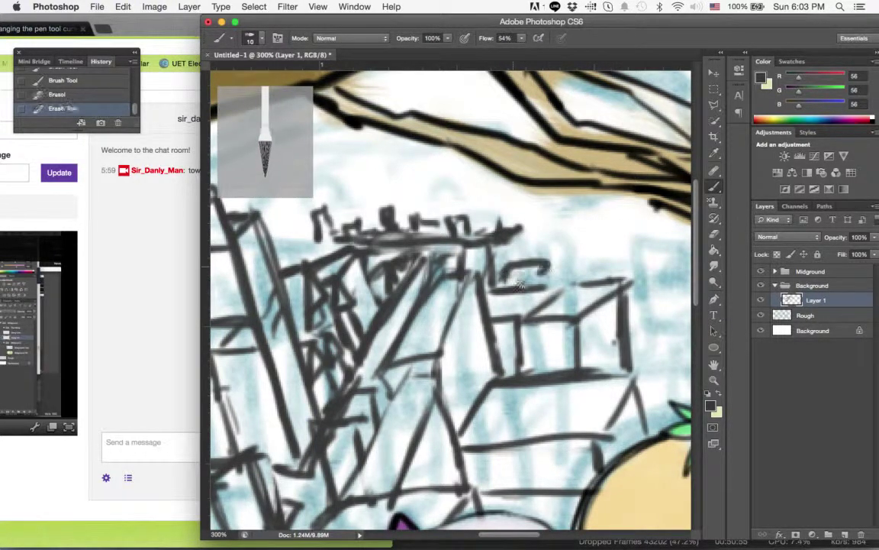
{"action": "mouse_move", "coordinate": [495, 287]}
{"action": "left_mouse_down"}
{"action": "mouse_move", "coordinate": [548, 281]}
{"action": "mouse_move", "coordinate": [546, 262]}
{"action": "mouse_move", "coordinate": [594, 241]}
{"action": "mouse_move", "coordinate": [538, 242]}
{"action": "left_mouse_up"}
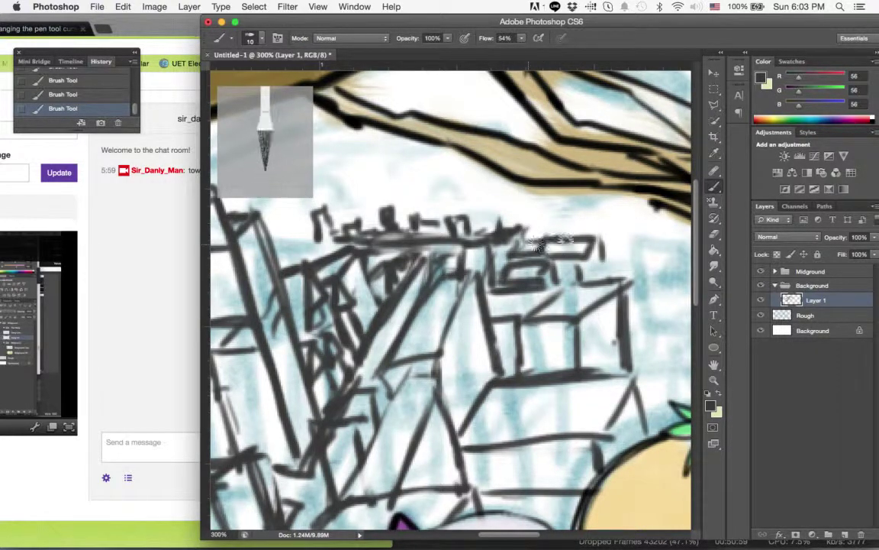
{"action": "scroll", "coordinate": [553, 293], "scroll_direction": "right", "scroll_amount": 5}
{"action": "scroll", "coordinate": [553, 293], "scroll_direction": "down", "scroll_amount": 1}
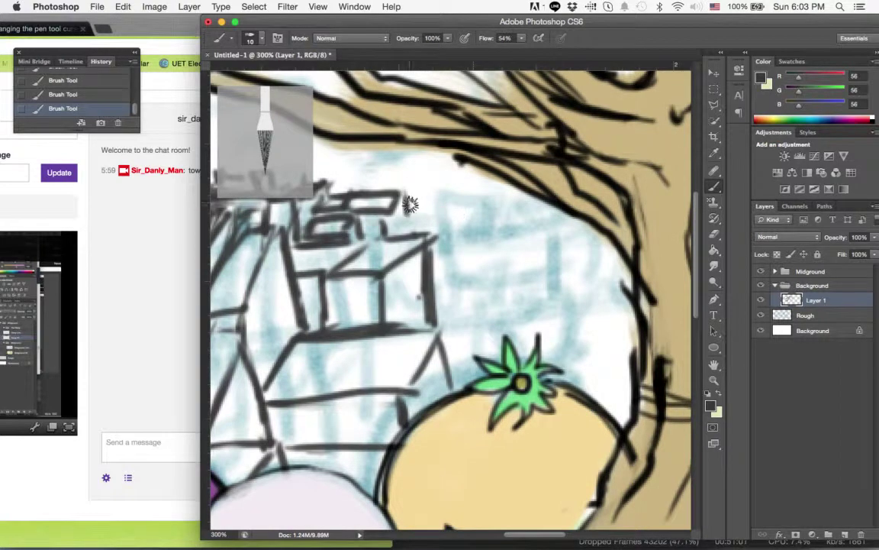
{"action": "left_click_drag", "start_coordinate": [408, 199], "coordinate": [407, 233]}
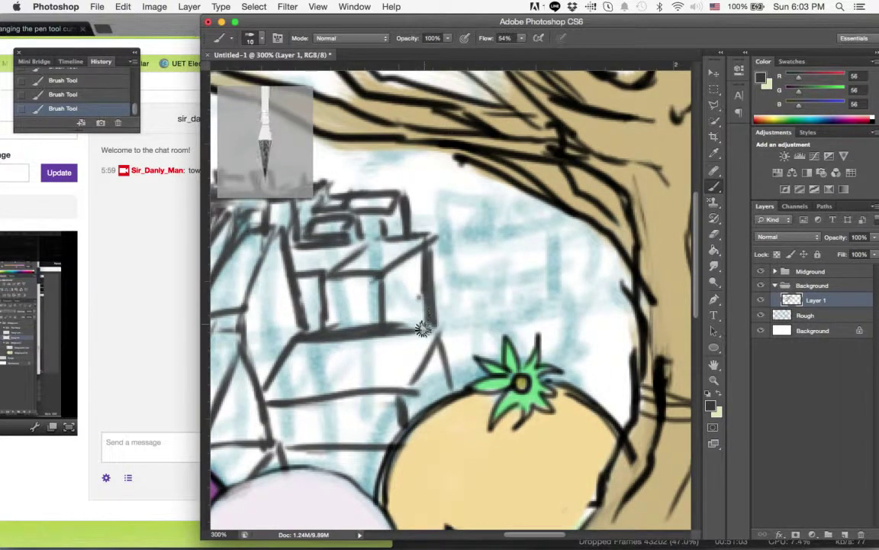
- Draw a long low building in perspective behind the orange character's green crown, with a slanted roof corner and a side edge
{"action": "left_click_drag", "start_coordinate": [434, 295], "coordinate": [538, 295]}
{"action": "mouse_move", "coordinate": [538, 321]}
{"action": "left_mouse_down"}
{"action": "mouse_move", "coordinate": [434, 320]}
{"action": "mouse_move", "coordinate": [582, 291]}
{"action": "mouse_move", "coordinate": [532, 352]}
{"action": "left_mouse_up"}
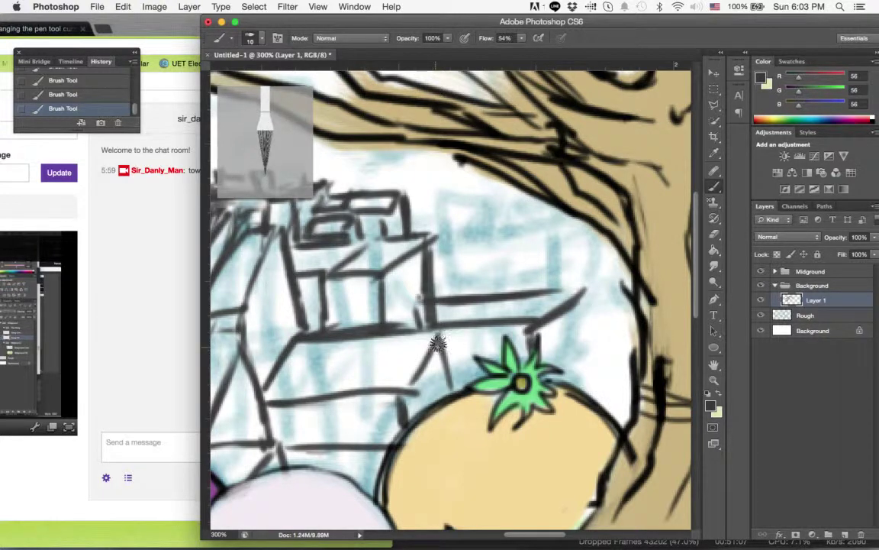
{"action": "left_click_drag", "start_coordinate": [578, 291], "coordinate": [582, 391]}
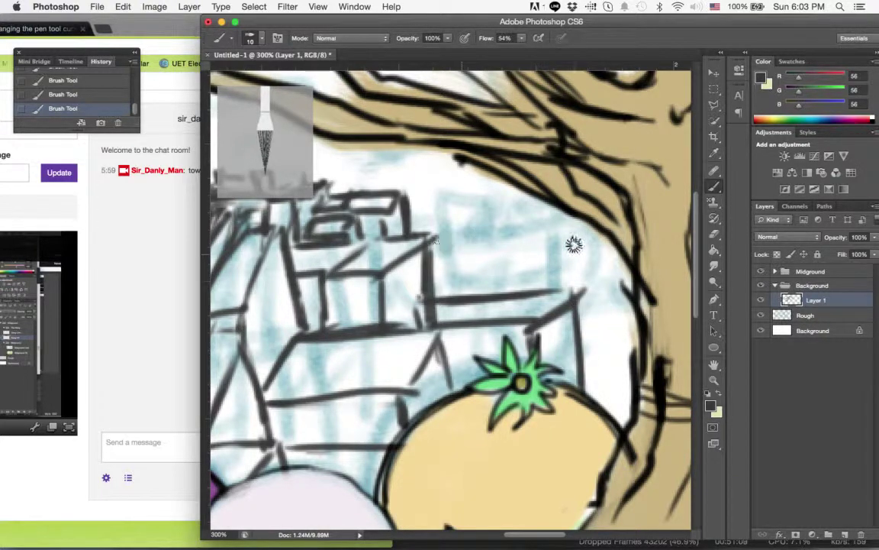
- Draw a tall narrow tower with a side face between the box-shaped building and the tree branch
{"action": "left_click", "coordinate": [714, 380]}
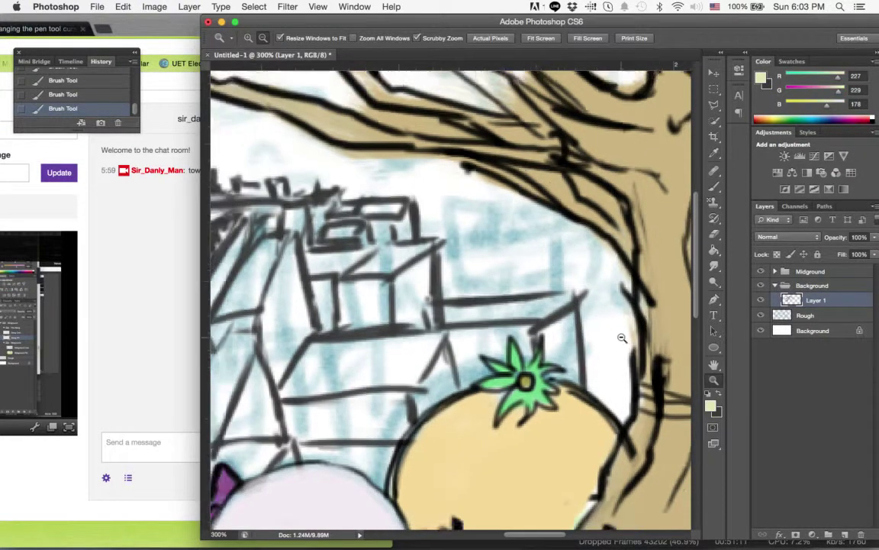
{"action": "left_click_drag", "start_coordinate": [621, 338], "coordinate": [603, 322]}
{"action": "left_click", "coordinate": [544, 292]}
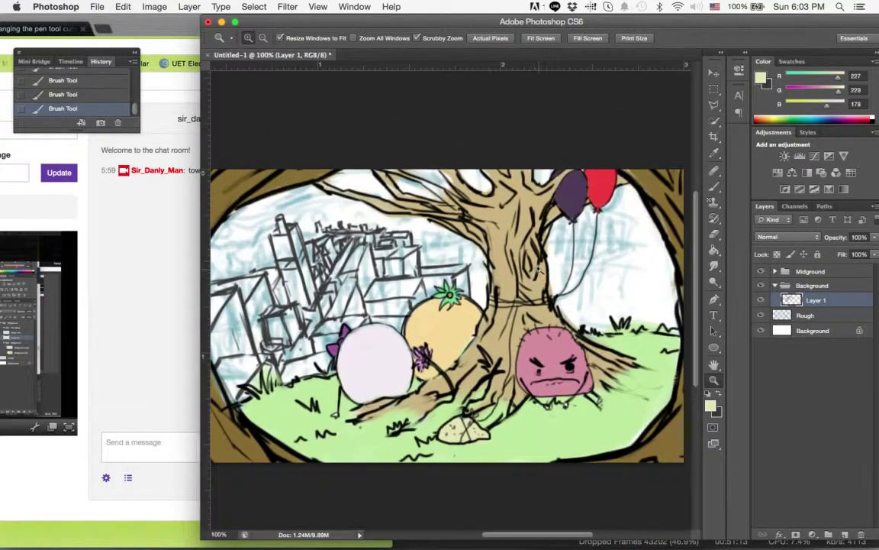
{"action": "key", "text": "x"}
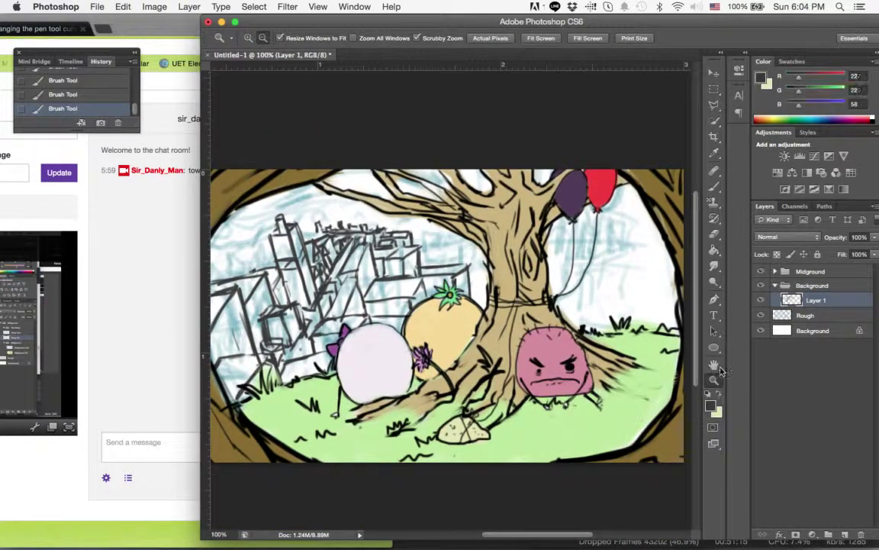
{"action": "key", "text": "b"}
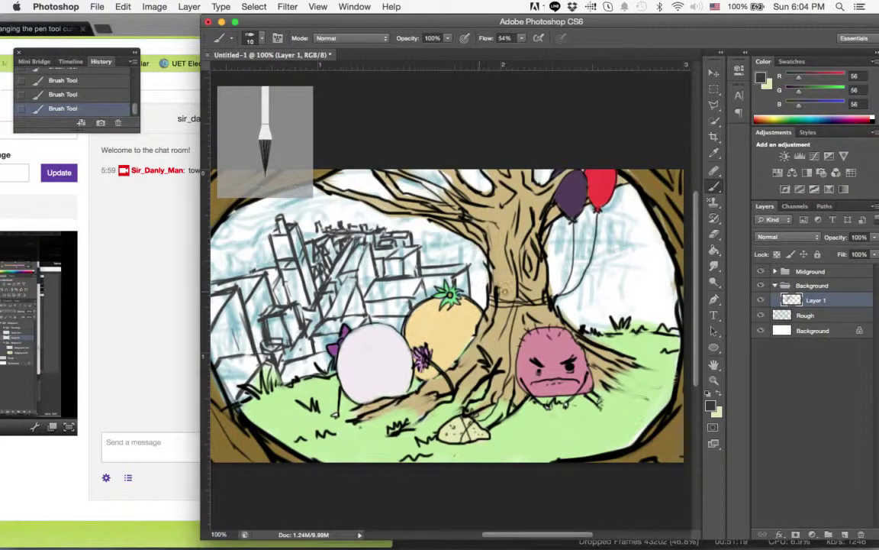
{"action": "left_click", "coordinate": [712, 381]}
{"action": "left_click", "coordinate": [443, 220]}
{"action": "left_click", "coordinate": [449, 245]}
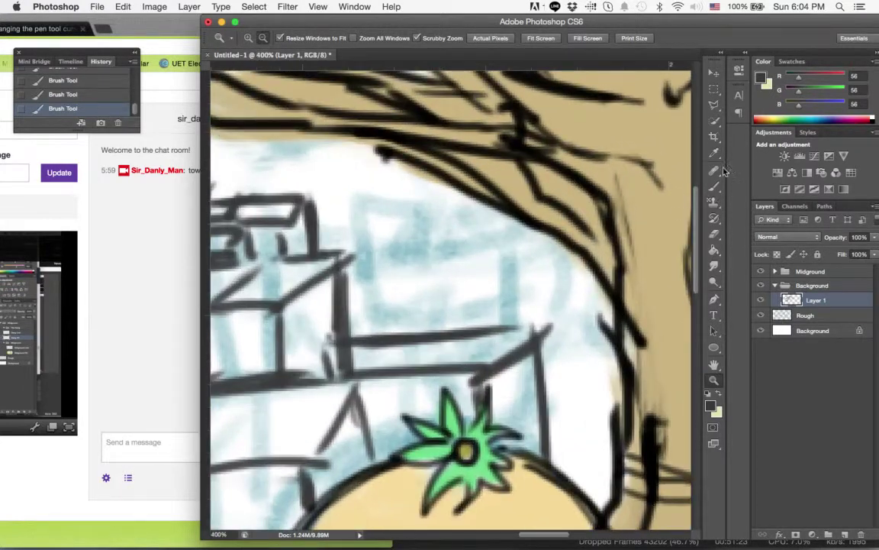
{"action": "key", "text": "b"}
{"action": "left_click_drag", "start_coordinate": [334, 184], "coordinate": [336, 248]}
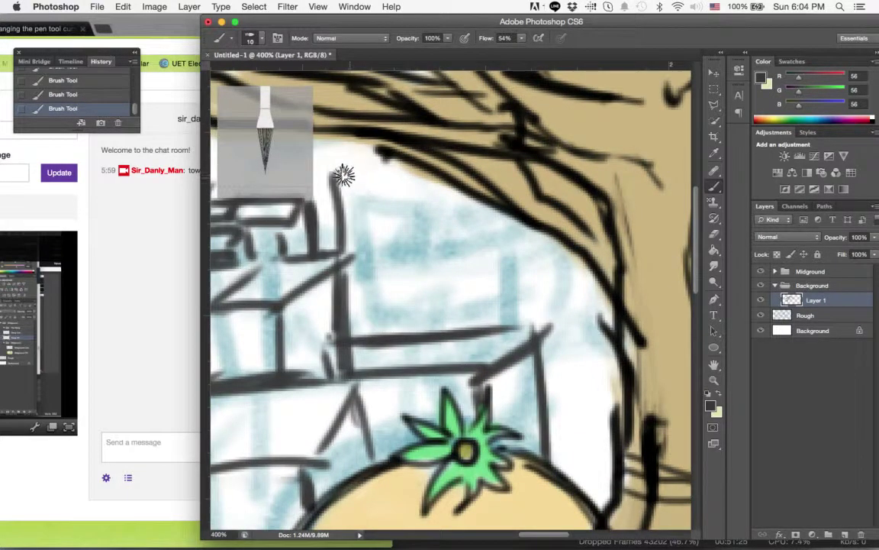
{"action": "mouse_move", "coordinate": [343, 176]}
{"action": "left_mouse_down"}
{"action": "mouse_move", "coordinate": [379, 176]}
{"action": "mouse_move", "coordinate": [401, 322]}
{"action": "mouse_move", "coordinate": [392, 183]}
{"action": "mouse_move", "coordinate": [420, 183]}
{"action": "mouse_move", "coordinate": [435, 236]}
{"action": "mouse_move", "coordinate": [348, 180]}
{"action": "mouse_move", "coordinate": [389, 159]}
{"action": "left_mouse_up"}
- Draw a flat-roofed building between the tower and tree trunk, with vertical lines down its side face and small boxes on its roof
{"action": "left_click_drag", "start_coordinate": [447, 299], "coordinate": [535, 289]}
{"action": "left_click_drag", "start_coordinate": [534, 288], "coordinate": [594, 283]}
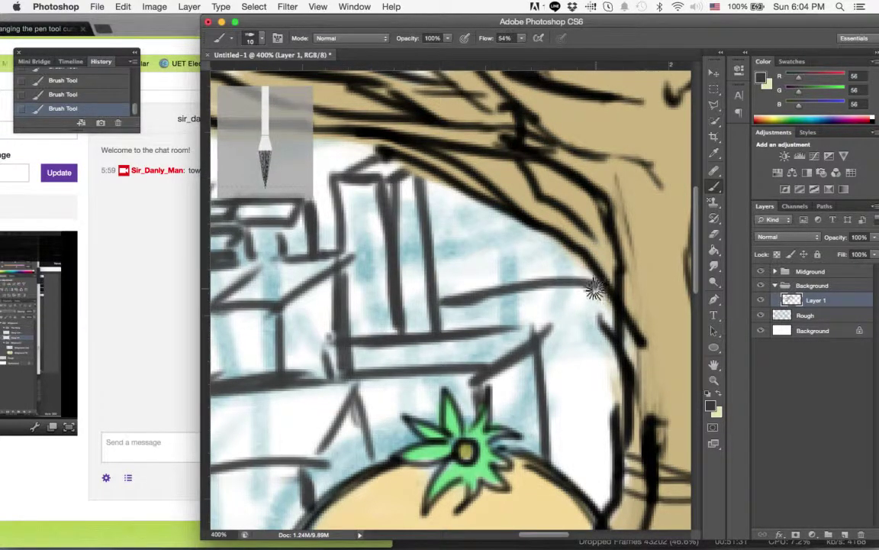
{"action": "mouse_move", "coordinate": [447, 294]}
{"action": "left_mouse_down"}
{"action": "mouse_move", "coordinate": [569, 318]}
{"action": "mouse_move", "coordinate": [561, 368]}
{"action": "left_mouse_up"}
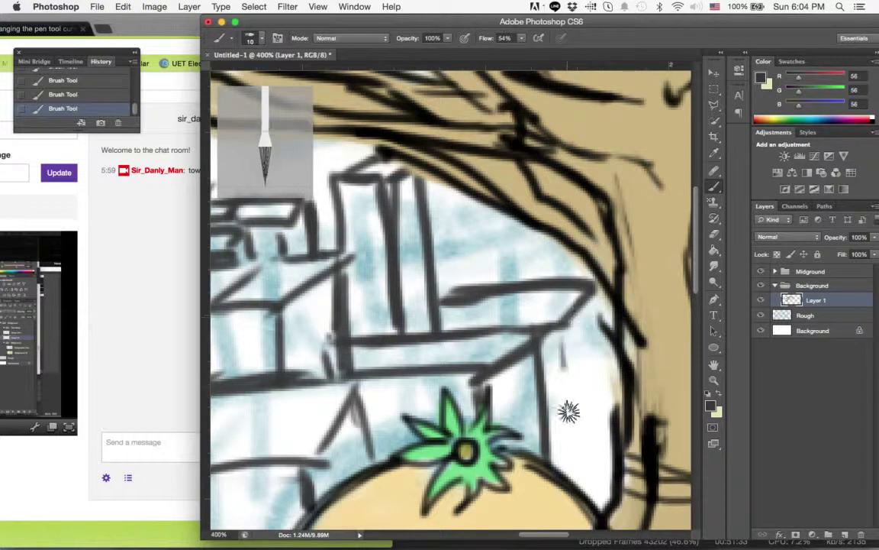
{"action": "mouse_move", "coordinate": [569, 412]}
{"action": "left_mouse_down"}
{"action": "mouse_move", "coordinate": [574, 350]}
{"action": "mouse_move", "coordinate": [563, 462]}
{"action": "left_mouse_up"}
{"action": "left_click_drag", "start_coordinate": [549, 339], "coordinate": [549, 458]}
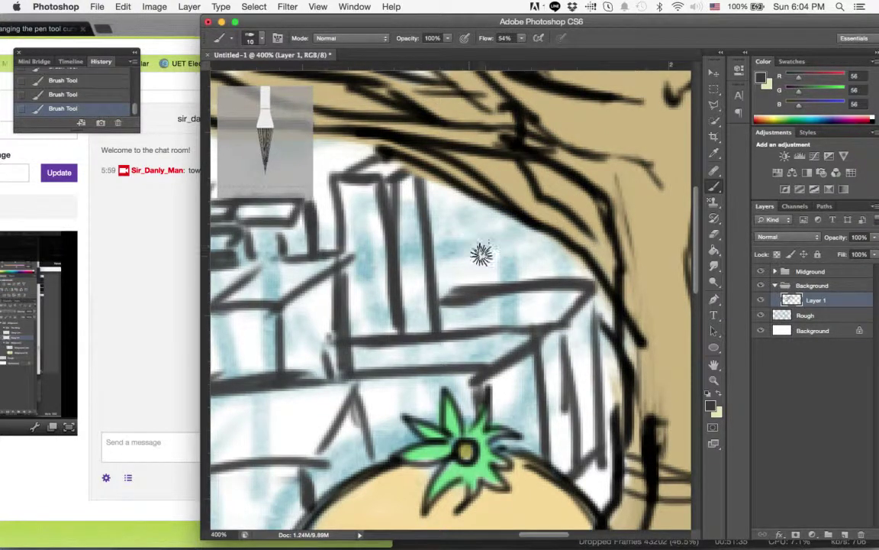
{"action": "mouse_move", "coordinate": [476, 278]}
{"action": "left_mouse_down"}
{"action": "mouse_move", "coordinate": [526, 230]}
{"action": "mouse_move", "coordinate": [511, 240]}
{"action": "mouse_move", "coordinate": [526, 278]}
{"action": "left_mouse_up"}
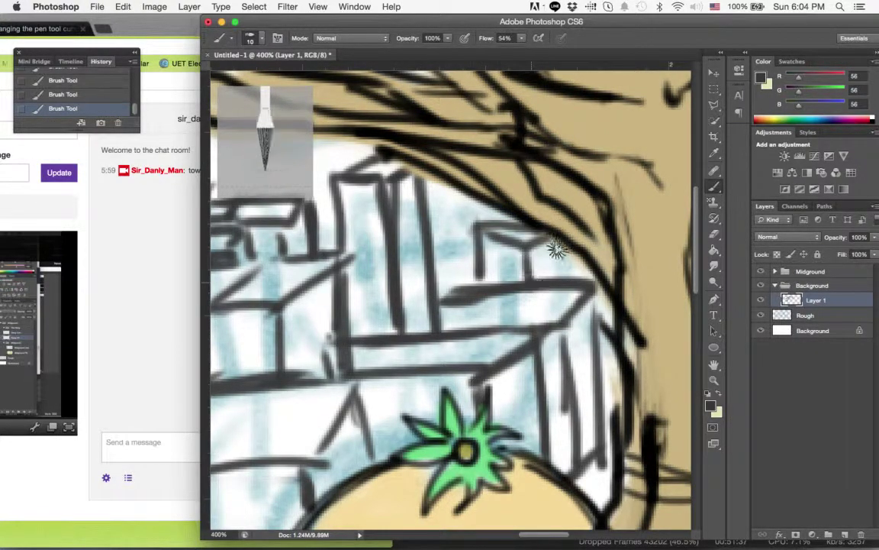
{"action": "left_click_drag", "start_coordinate": [398, 269], "coordinate": [397, 210]}
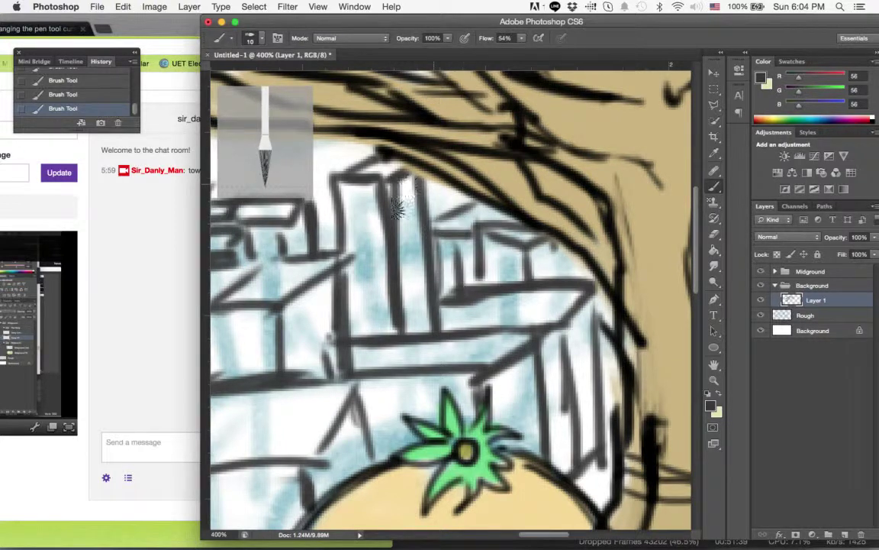
- Add short detail lines beside the tower, a curved line across its front, and a slanted stroke beside the green crown
{"action": "scroll", "coordinate": [398, 210], "scroll_direction": "left", "scroll_amount": 5}
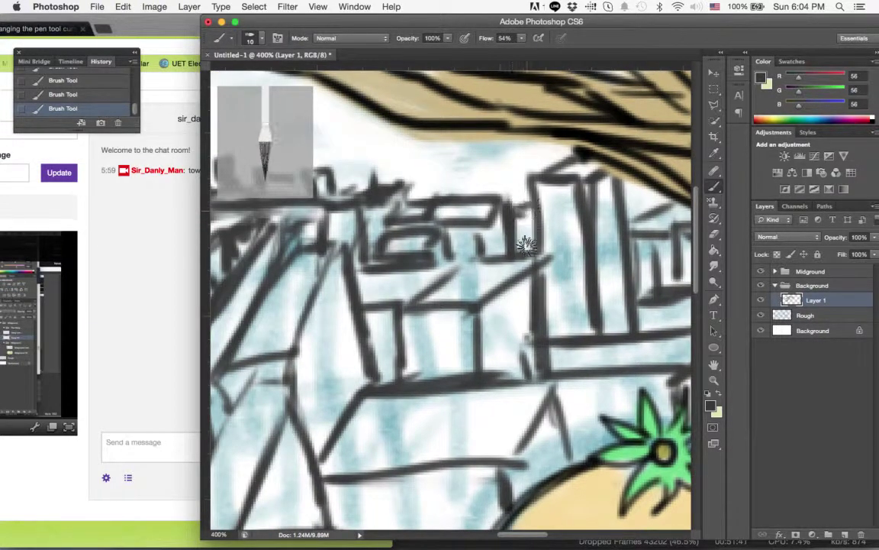
{"action": "left_click_drag", "start_coordinate": [554, 271], "coordinate": [421, 171]}
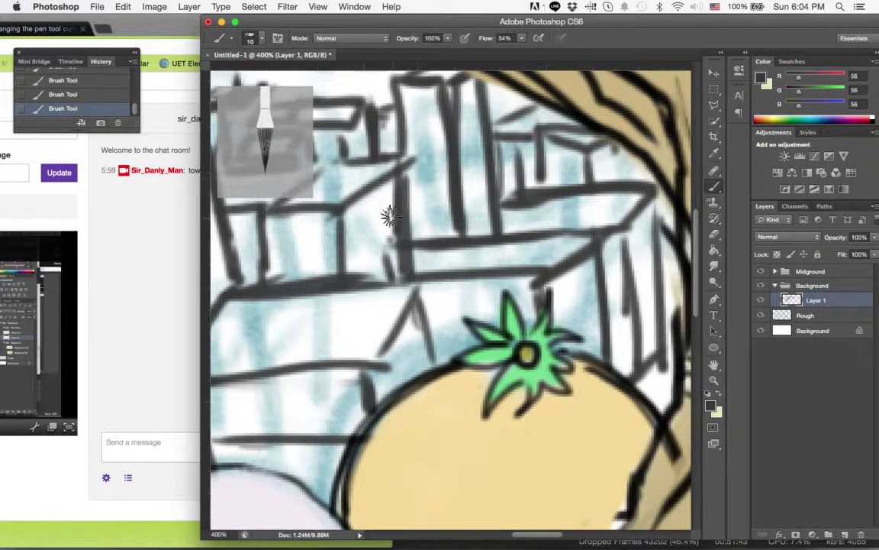
{"action": "left_click_drag", "start_coordinate": [412, 121], "coordinate": [402, 188]}
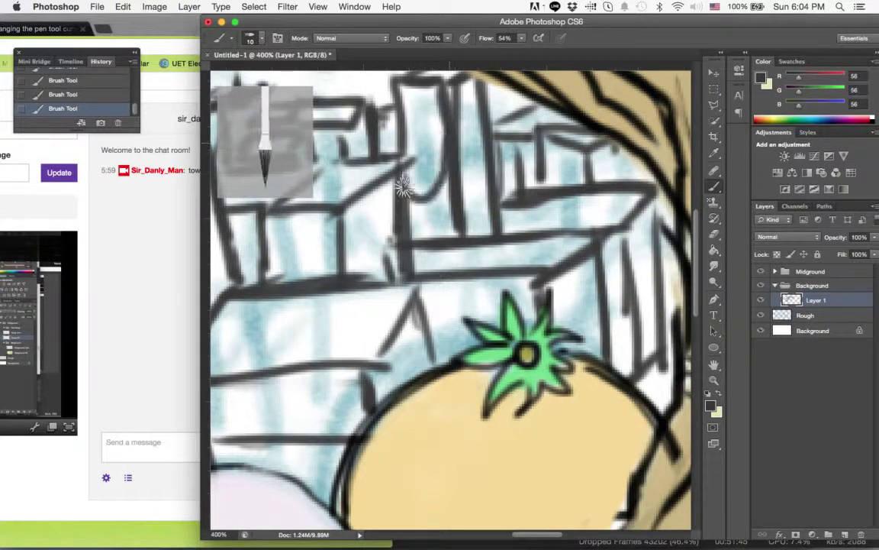
{"action": "left_click_drag", "start_coordinate": [483, 284], "coordinate": [447, 334]}
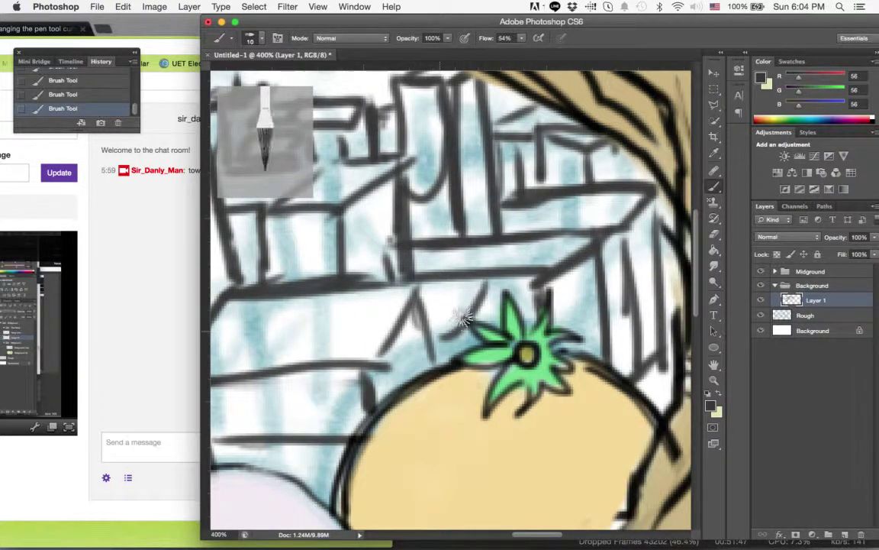
- Outline the top and upright side of a narrow building against the tree trunk, below the balloons
{"action": "key", "text": "z"}
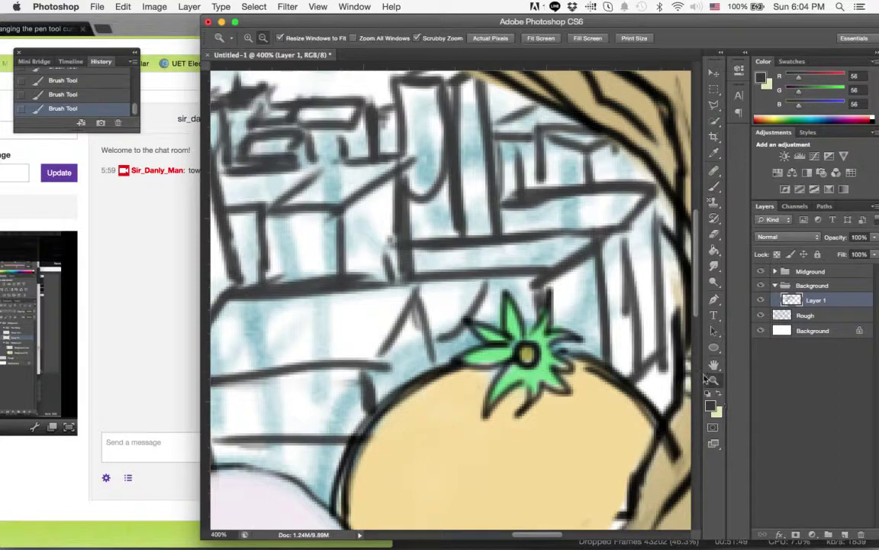
{"action": "left_click_drag", "start_coordinate": [636, 341], "coordinate": [583, 330]}
{"action": "left_click_drag", "start_coordinate": [432, 307], "coordinate": [312, 264]}
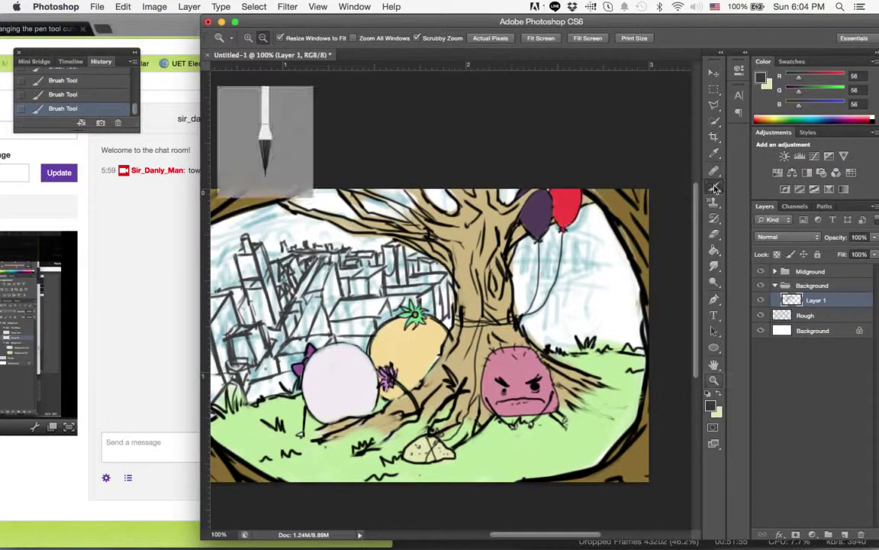
{"action": "key", "text": "b"}
{"action": "key", "text": "z"}
{"action": "left_click_drag", "start_coordinate": [551, 276], "coordinate": [588, 275]}
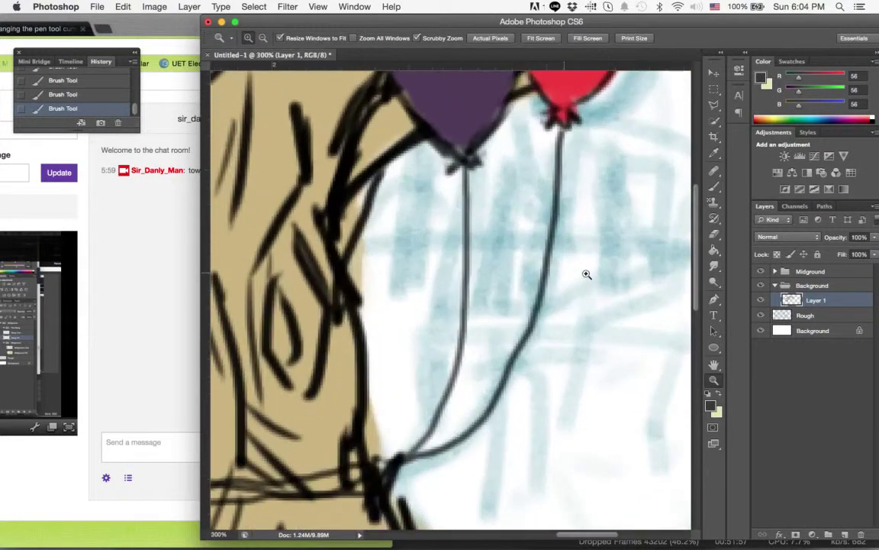
{"action": "left_click", "coordinate": [714, 188]}
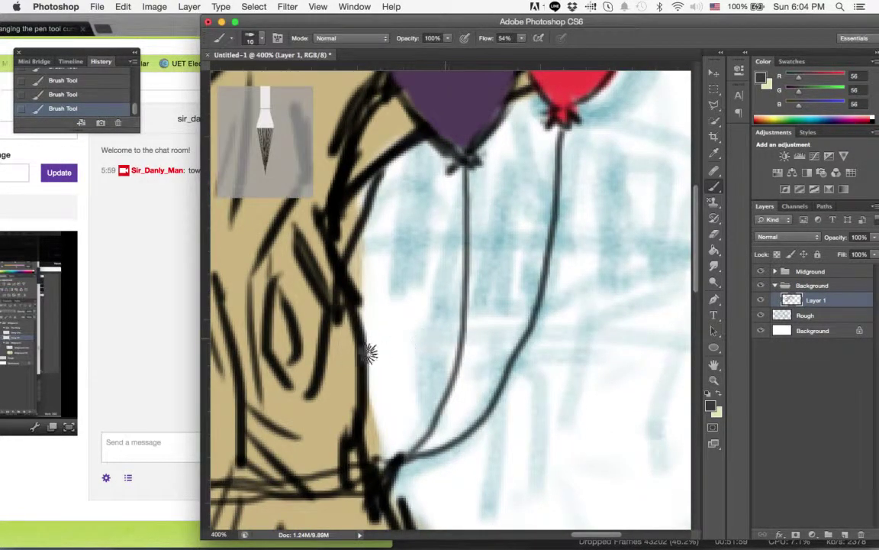
{"action": "mouse_move", "coordinate": [373, 349]}
{"action": "left_mouse_down"}
{"action": "mouse_move", "coordinate": [417, 342]}
{"action": "mouse_move", "coordinate": [415, 494]}
{"action": "left_mouse_up"}
- Draw the front face and back roof line of a large box-shaped building behind the grass on the balloon side
{"action": "scroll", "coordinate": [439, 305], "scroll_direction": "down", "scroll_amount": 5}
{"action": "scroll", "coordinate": [439, 306], "scroll_direction": "right", "scroll_amount": 3}
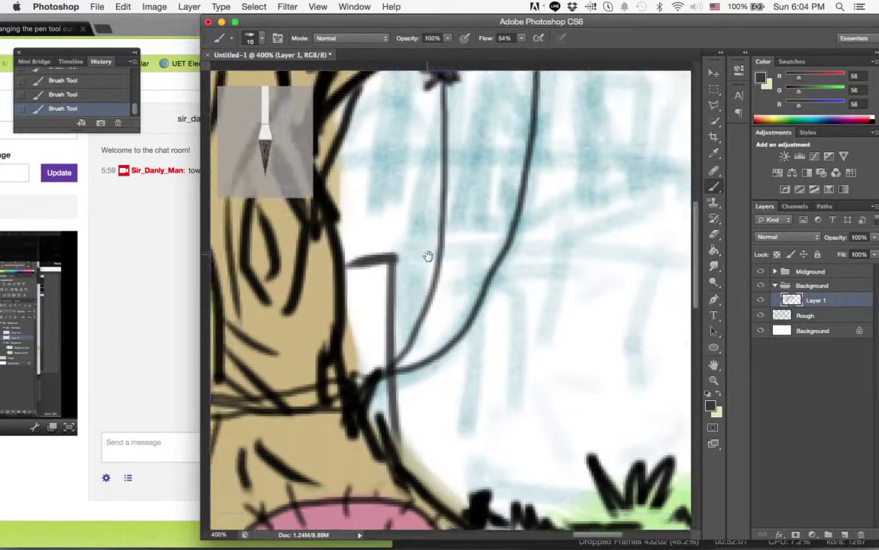
{"action": "left_click", "coordinate": [714, 380]}
{"action": "left_click_drag", "start_coordinate": [588, 320], "coordinate": [603, 298]}
{"action": "left_click", "coordinate": [714, 187]}
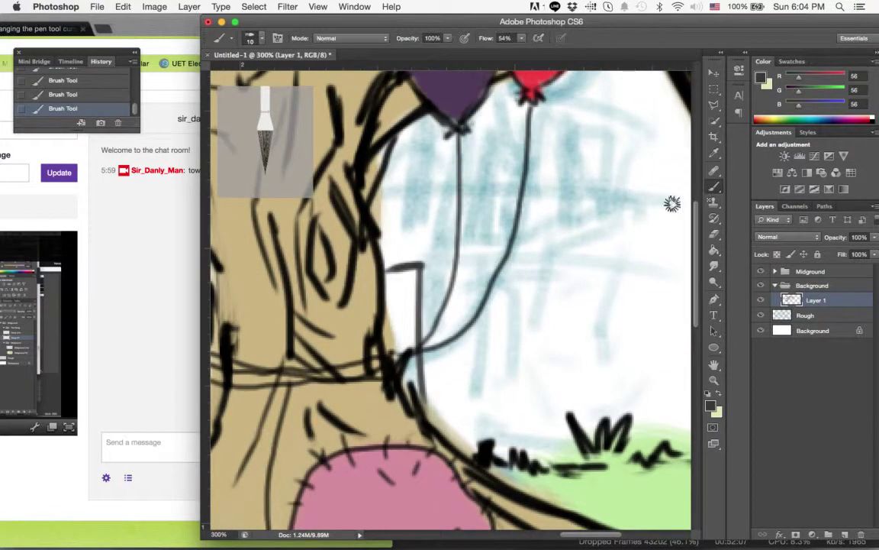
{"action": "left_click_drag", "start_coordinate": [498, 202], "coordinate": [495, 439]}
{"action": "mouse_move", "coordinate": [498, 211]}
{"action": "left_mouse_down"}
{"action": "mouse_move", "coordinate": [664, 212]}
{"action": "mouse_move", "coordinate": [659, 351]}
{"action": "left_mouse_up"}
{"action": "left_click_drag", "start_coordinate": [661, 211], "coordinate": [660, 421]}
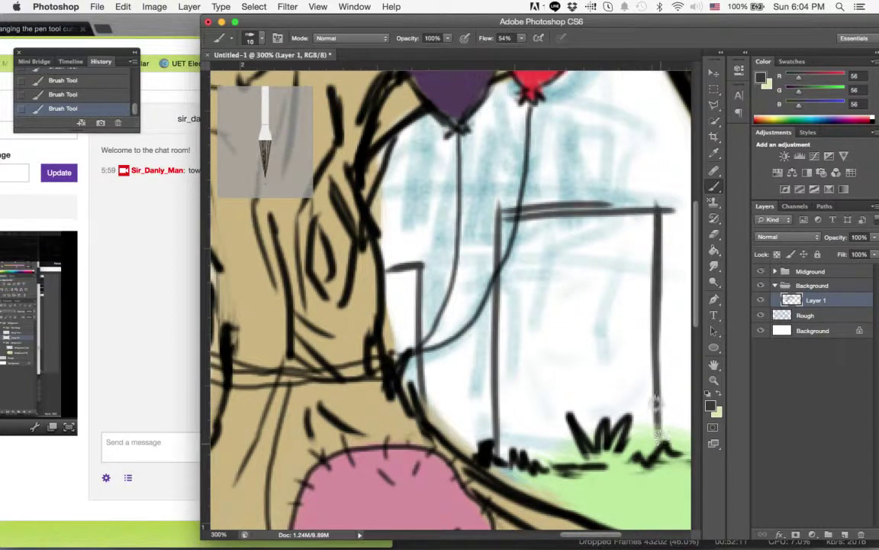
{"action": "left_click_drag", "start_coordinate": [523, 188], "coordinate": [689, 184]}
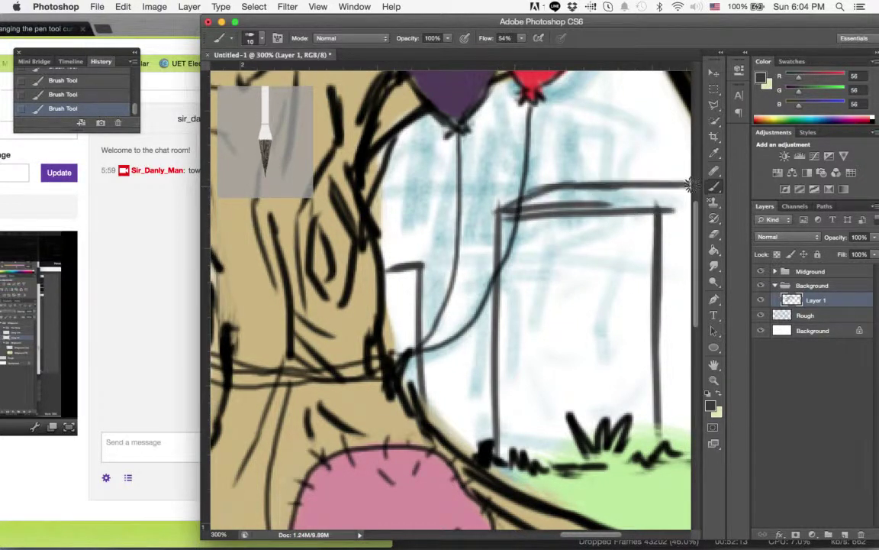
{"action": "mouse_move", "coordinate": [500, 284]}
{"action": "left_mouse_down"}
{"action": "mouse_move", "coordinate": [599, 257]}
{"action": "mouse_move", "coordinate": [520, 291]}
{"action": "left_mouse_up"}
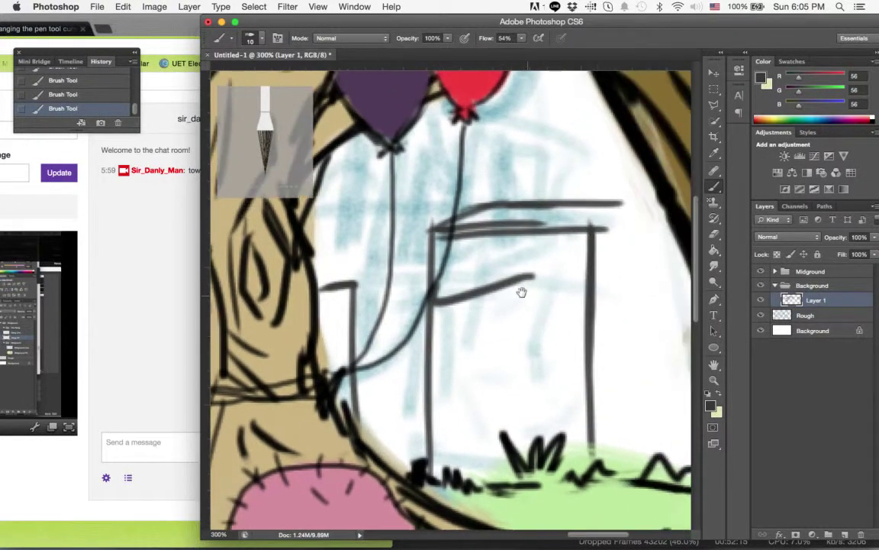
{"action": "key", "text": "e"}
{"action": "left_click_drag", "start_coordinate": [420, 302], "coordinate": [522, 280]}
- Close the large building's side face and draw a smaller box-shaped building in perspective between it and the outer brown frame
{"action": "key", "text": "b"}
{"action": "left_click_drag", "start_coordinate": [584, 234], "coordinate": [617, 205]}
{"action": "left_click_drag", "start_coordinate": [617, 208], "coordinate": [611, 451]}
{"action": "mouse_move", "coordinate": [600, 334]}
{"action": "left_mouse_down"}
{"action": "mouse_move", "coordinate": [657, 271]}
{"action": "mouse_move", "coordinate": [658, 447]}
{"action": "left_mouse_up"}
{"action": "left_click_drag", "start_coordinate": [618, 264], "coordinate": [661, 261]}
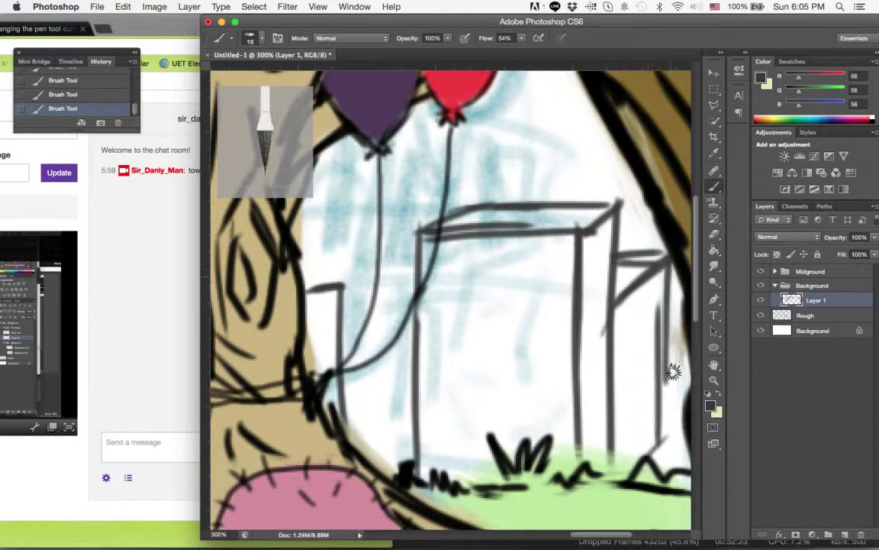
- Add a side face and back roof line to the narrow building by the trunk, and erase part of the stray slanted line beside it
{"action": "left_click_drag", "start_coordinate": [381, 245], "coordinate": [402, 454]}
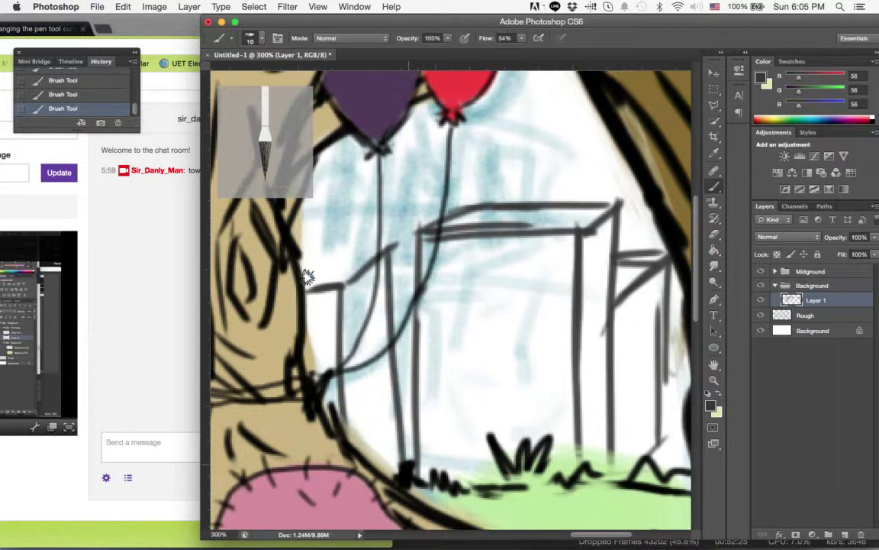
{"action": "left_click_drag", "start_coordinate": [303, 246], "coordinate": [396, 234]}
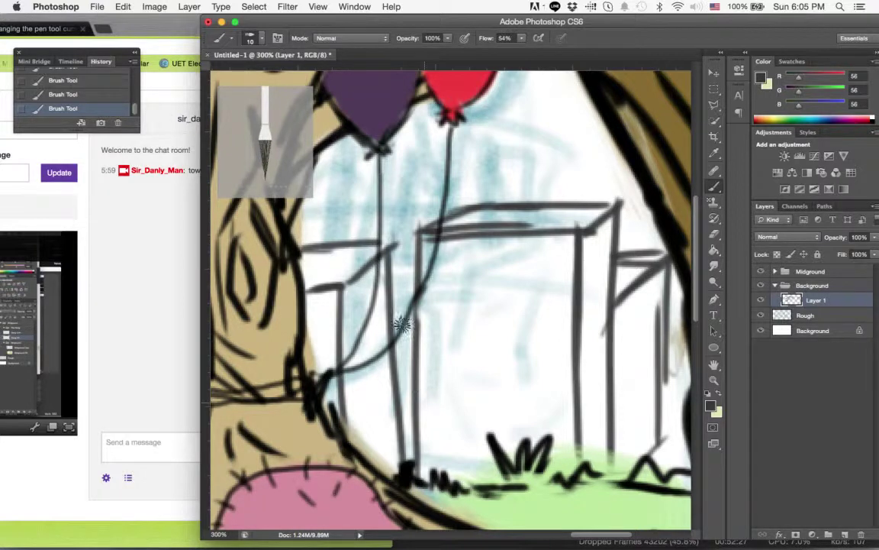
{"action": "left_click_drag", "start_coordinate": [391, 290], "coordinate": [424, 401]}
{"action": "key", "text": "e"}
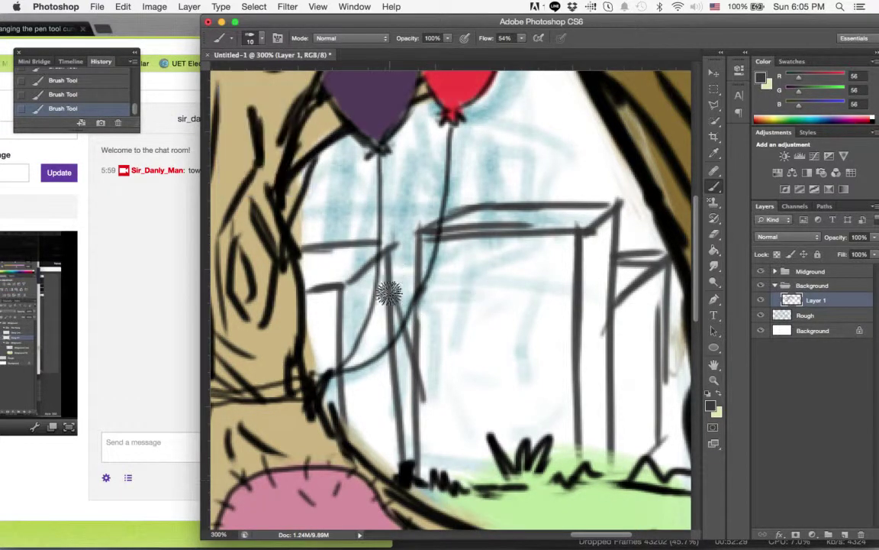
{"action": "mouse_move", "coordinate": [351, 264]}
{"action": "left_mouse_down"}
{"action": "mouse_move", "coordinate": [434, 389]}
{"action": "mouse_move", "coordinate": [391, 347]}
{"action": "left_mouse_up"}
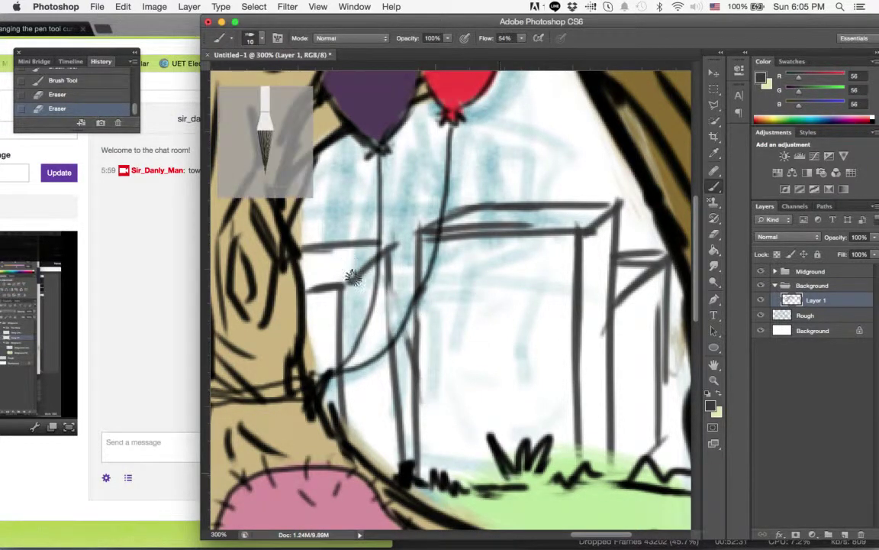
- Draw a thick horizontal base line under the balloon-side buildings and erase the wall lines extending below it
{"action": "key", "text": "b"}
{"action": "mouse_move", "coordinate": [343, 418]}
{"action": "left_mouse_down"}
{"action": "mouse_move", "coordinate": [654, 403]}
{"action": "mouse_move", "coordinate": [373, 426]}
{"action": "left_mouse_up"}
{"action": "key", "text": "ctrl+z"}
{"action": "left_click_drag", "start_coordinate": [298, 374], "coordinate": [458, 368]}
{"action": "left_click_drag", "start_coordinate": [422, 435], "coordinate": [424, 433]}
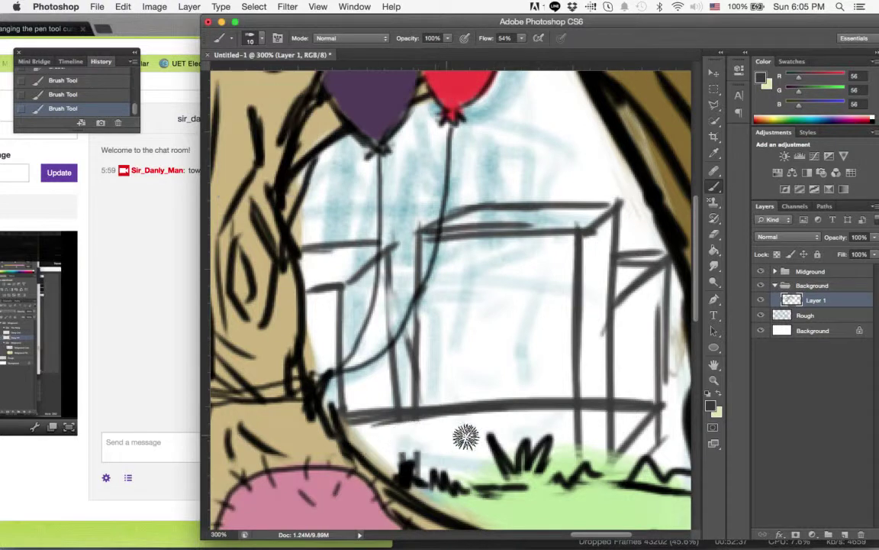
{"action": "key", "text": "e"}
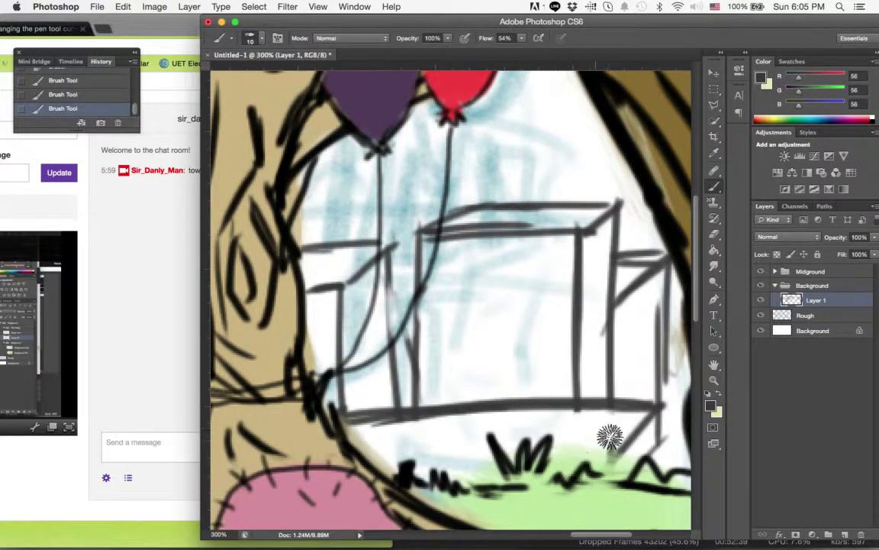
{"action": "left_click_drag", "start_coordinate": [580, 397], "coordinate": [603, 416]}
{"action": "mouse_move", "coordinate": [603, 416]}
{"action": "left_mouse_down"}
{"action": "mouse_move", "coordinate": [611, 439]}
{"action": "mouse_move", "coordinate": [589, 377]}
{"action": "mouse_move", "coordinate": [603, 446]}
{"action": "left_mouse_up"}
- Draw two vertical wall lines of tall background buildings below the purple balloon, reaching down to the existing rooftops
{"action": "left_click_drag", "start_coordinate": [447, 288], "coordinate": [406, 249]}
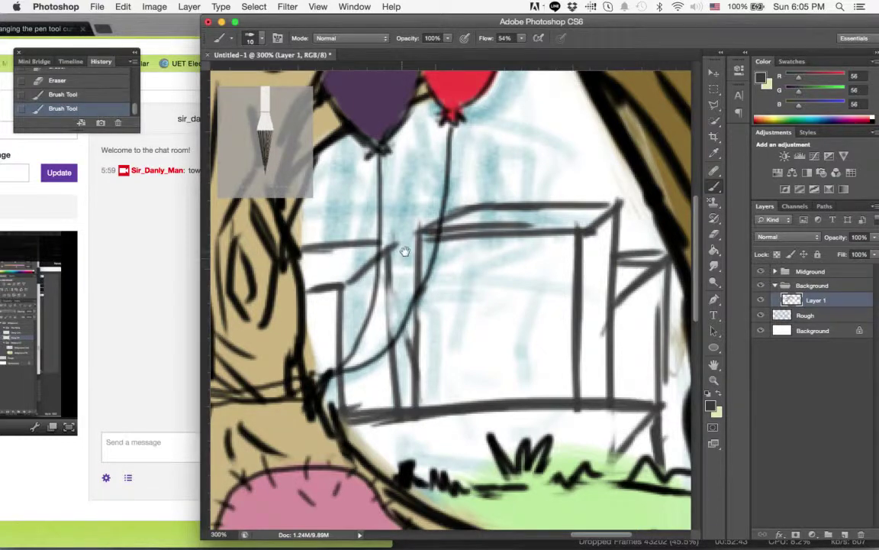
{"action": "scroll", "coordinate": [400, 235], "scroll_direction": "up", "scroll_amount": 5}
{"action": "left_click_drag", "start_coordinate": [364, 305], "coordinate": [367, 402]}
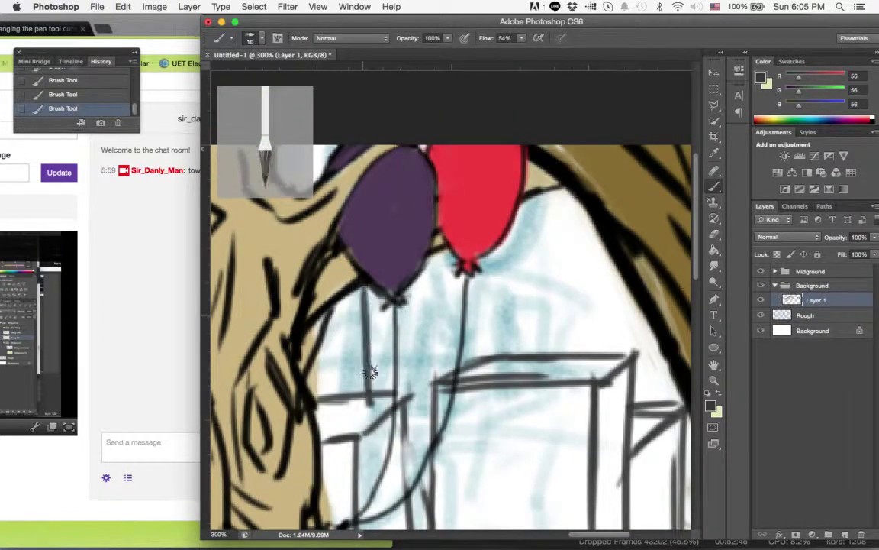
{"action": "left_click_drag", "start_coordinate": [433, 259], "coordinate": [437, 381]}
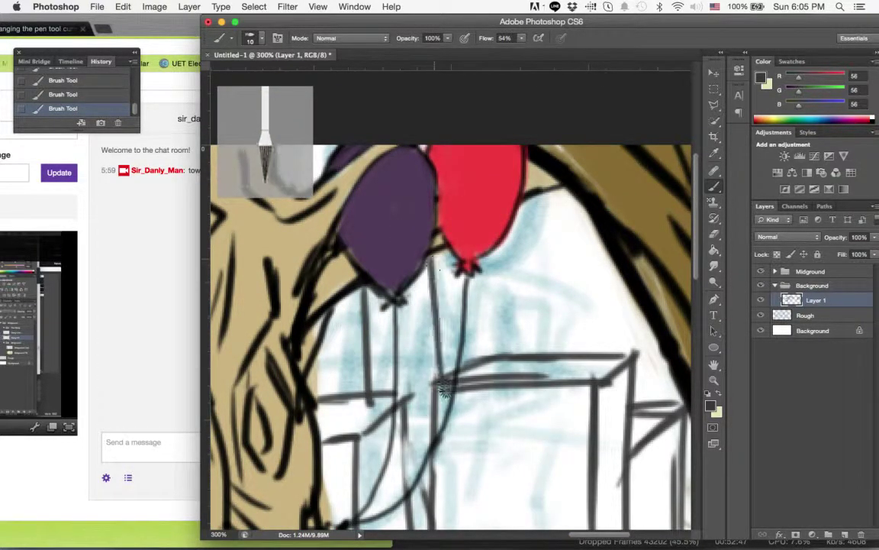
- Draw the slanted roof edges and front wall of a building behind the large box, and clean up its upper roof line with the eraser
{"action": "mouse_move", "coordinate": [609, 263]}
{"action": "left_mouse_down"}
{"action": "mouse_move", "coordinate": [489, 284]}
{"action": "mouse_move", "coordinate": [584, 301]}
{"action": "left_mouse_up"}
{"action": "left_click_drag", "start_coordinate": [489, 286], "coordinate": [618, 312]}
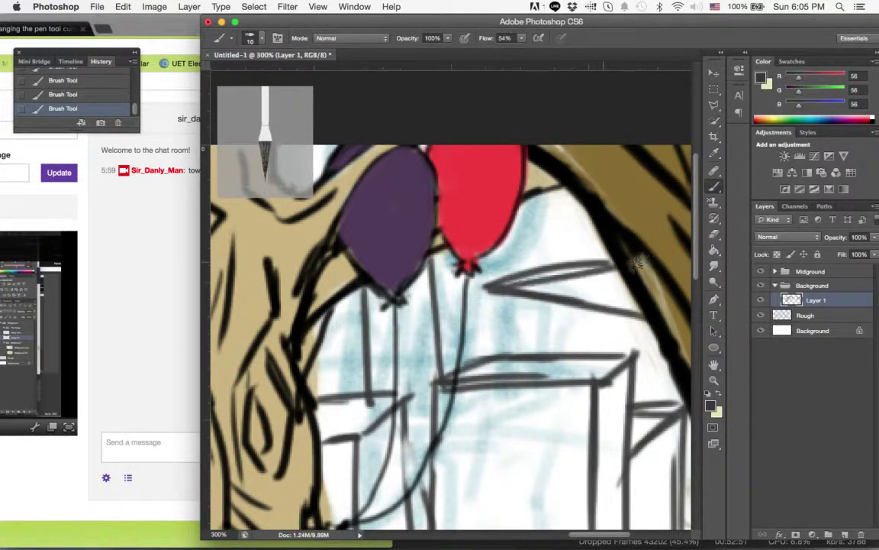
{"action": "left_click_drag", "start_coordinate": [500, 293], "coordinate": [505, 348]}
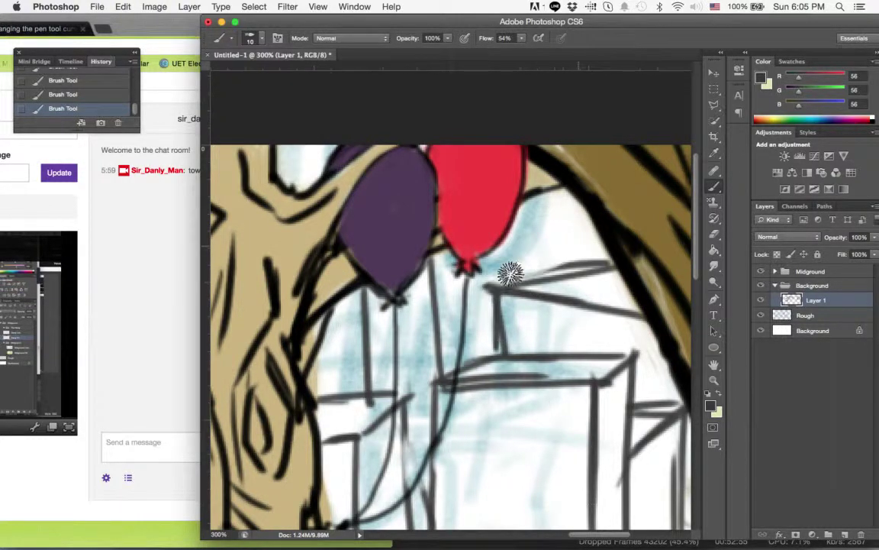
{"action": "left_click_drag", "start_coordinate": [538, 226], "coordinate": [515, 242]}
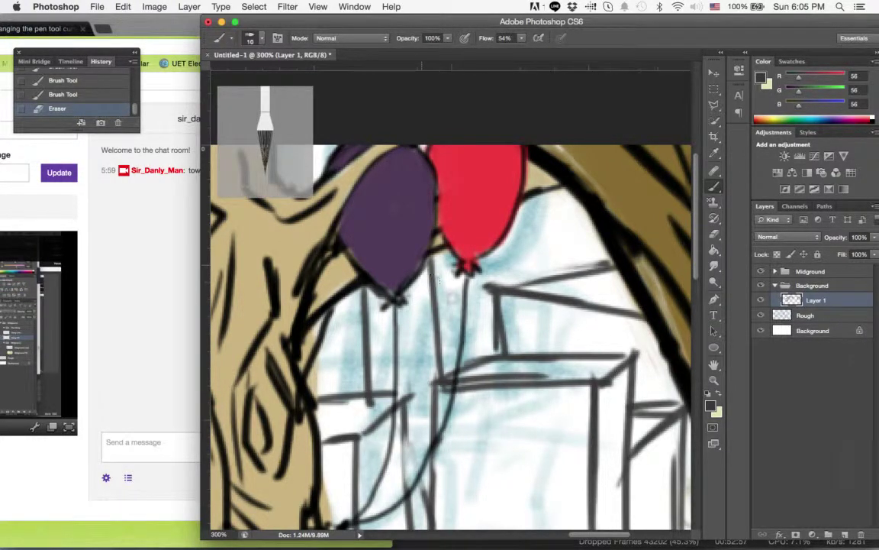
- Add a second wall line and roof edges to the tall building behind the red balloon, plus a roof line under the purple balloon
{"action": "mouse_move", "coordinate": [447, 310]}
{"action": "left_mouse_down"}
{"action": "mouse_move", "coordinate": [514, 272]}
{"action": "mouse_move", "coordinate": [541, 274]}
{"action": "left_mouse_up"}
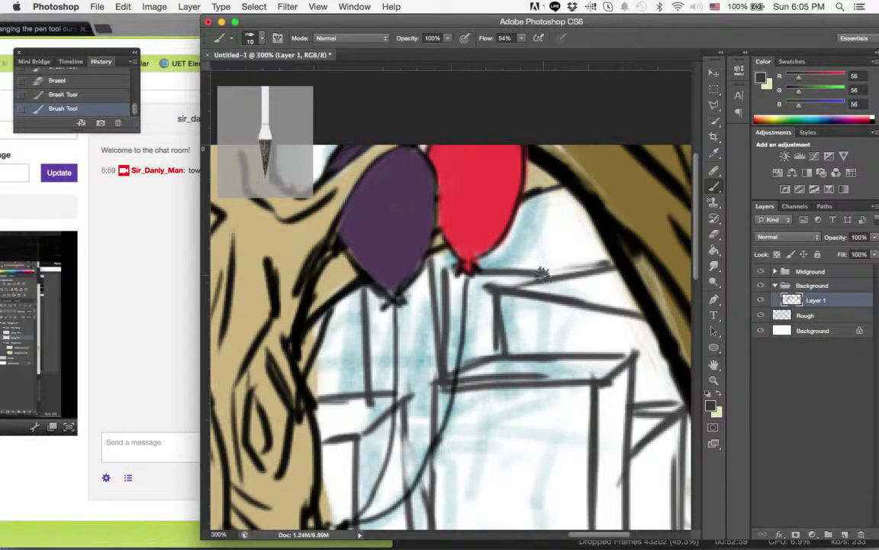
{"action": "left_click_drag", "start_coordinate": [477, 246], "coordinate": [600, 232]}
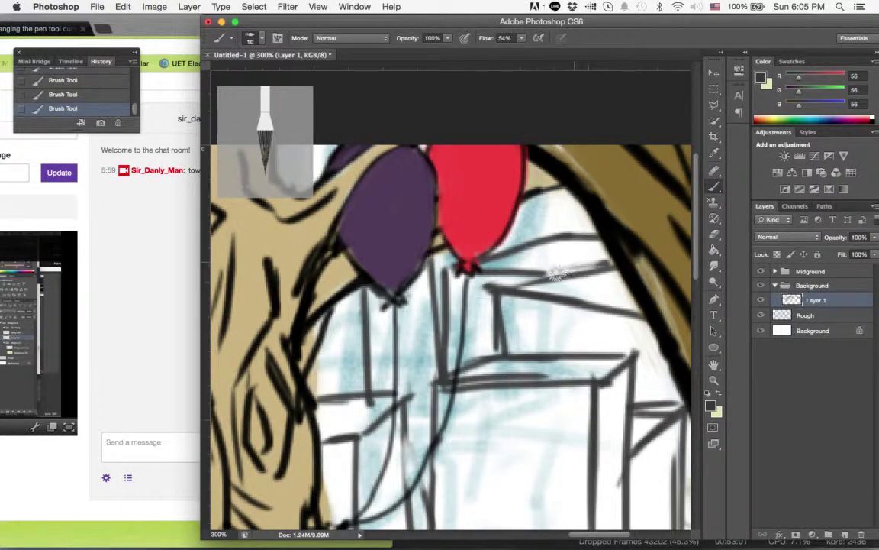
{"action": "left_click_drag", "start_coordinate": [392, 305], "coordinate": [452, 315]}
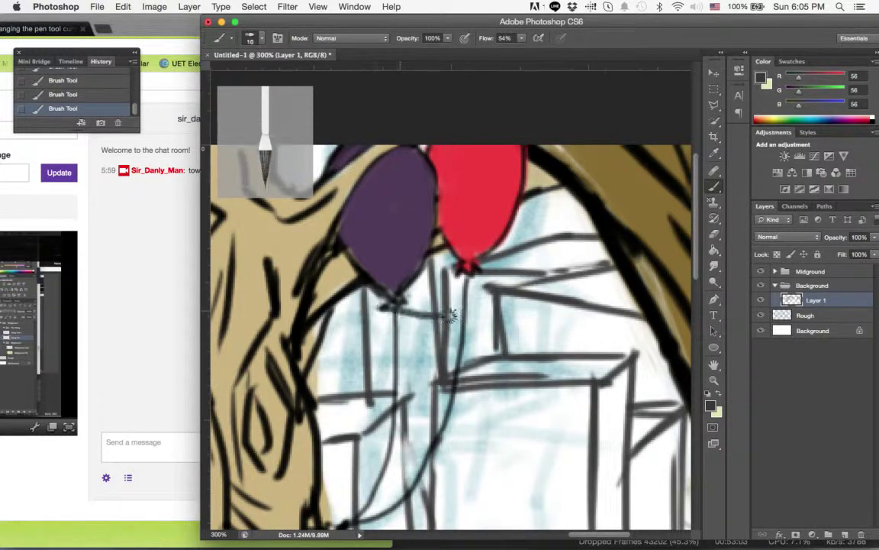
- Draw a row of small distant towers along the horizon beneath the long tree branch, continuing toward the tall round-topped tower
{"action": "left_click", "coordinate": [713, 365]}
{"action": "key", "text": "z"}
{"action": "left_click_drag", "start_coordinate": [657, 359], "coordinate": [586, 372]}
{"action": "left_click_drag", "start_coordinate": [492, 285], "coordinate": [542, 285]}
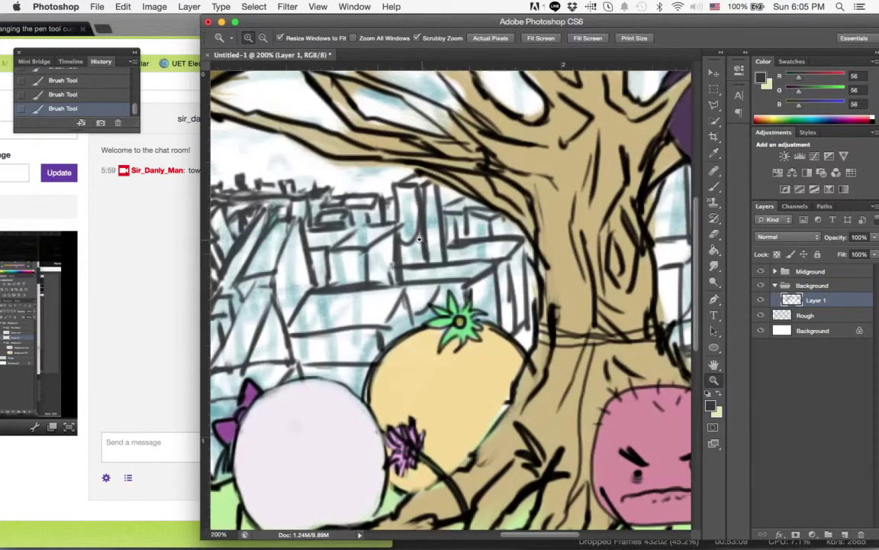
{"action": "left_click_drag", "start_coordinate": [310, 197], "coordinate": [455, 276]}
{"action": "left_click", "coordinate": [455, 277]}
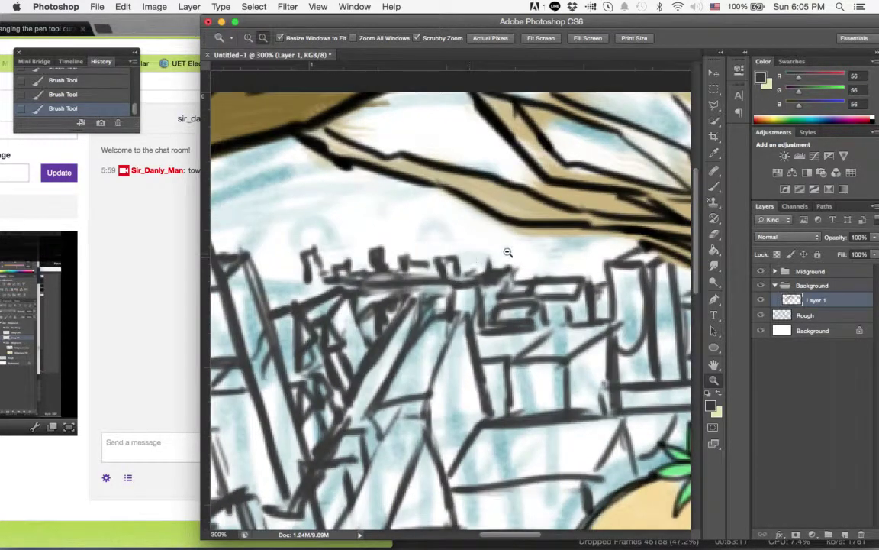
{"action": "key", "text": "b"}
{"action": "mouse_move", "coordinate": [476, 257]}
{"action": "left_mouse_down"}
{"action": "mouse_move", "coordinate": [481, 240]}
{"action": "mouse_move", "coordinate": [498, 269]}
{"action": "left_mouse_up"}
{"action": "mouse_move", "coordinate": [487, 235]}
{"action": "left_mouse_down"}
{"action": "mouse_move", "coordinate": [515, 265]}
{"action": "mouse_move", "coordinate": [524, 251]}
{"action": "mouse_move", "coordinate": [547, 271]}
{"action": "mouse_move", "coordinate": [595, 242]}
{"action": "mouse_move", "coordinate": [611, 273]}
{"action": "left_mouse_up"}
{"action": "mouse_move", "coordinate": [552, 243]}
{"action": "left_mouse_down"}
{"action": "mouse_move", "coordinate": [557, 267]}
{"action": "mouse_move", "coordinate": [561, 240]}
{"action": "mouse_move", "coordinate": [531, 233]}
{"action": "left_mouse_up"}
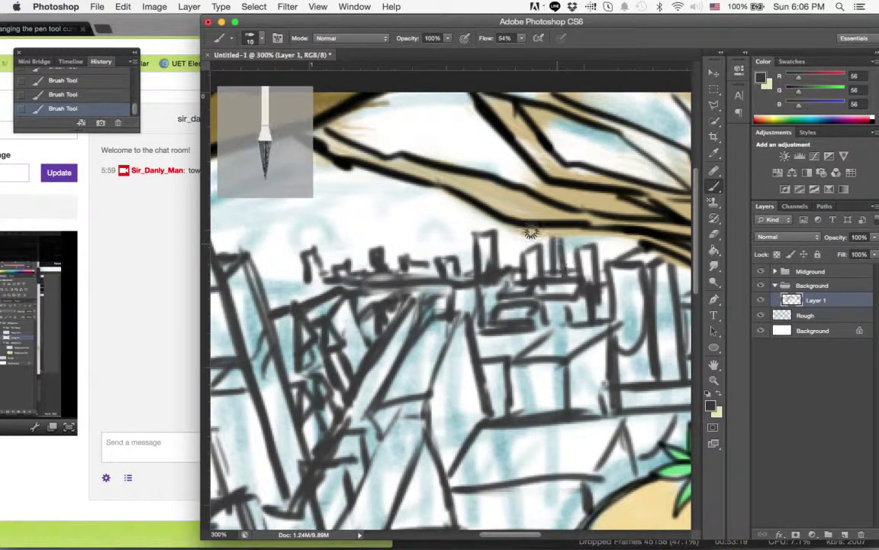
{"action": "scroll", "coordinate": [468, 271], "scroll_direction": "left", "scroll_amount": 5}
{"action": "mouse_move", "coordinate": [396, 233]}
{"action": "left_mouse_down"}
{"action": "mouse_move", "coordinate": [399, 265]}
{"action": "mouse_move", "coordinate": [405, 236]}
{"action": "mouse_move", "coordinate": [396, 270]}
{"action": "mouse_move", "coordinate": [385, 272]}
{"action": "mouse_move", "coordinate": [373, 236]}
{"action": "left_mouse_up"}
{"action": "scroll", "coordinate": [426, 283], "scroll_direction": "left", "scroll_amount": 6}
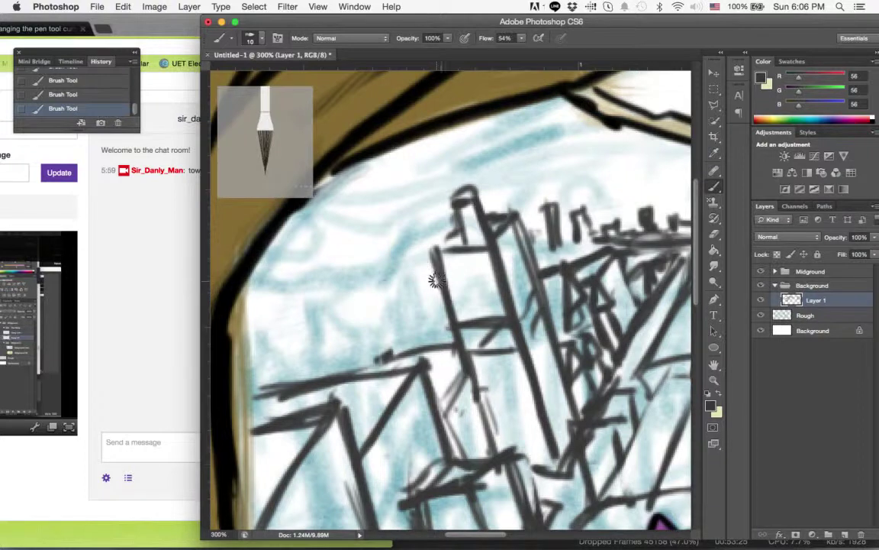
- Draw a winding shoreline between the brown frame and the tall tower, with small distant towers along its upper and lower edges
{"action": "mouse_move", "coordinate": [263, 354]}
{"action": "left_mouse_down"}
{"action": "mouse_move", "coordinate": [363, 336]}
{"action": "mouse_move", "coordinate": [415, 314]}
{"action": "mouse_move", "coordinate": [342, 345]}
{"action": "mouse_move", "coordinate": [430, 304]}
{"action": "mouse_move", "coordinate": [421, 269]}
{"action": "mouse_move", "coordinate": [398, 252]}
{"action": "mouse_move", "coordinate": [330, 233]}
{"action": "mouse_move", "coordinate": [454, 226]}
{"action": "left_mouse_up"}
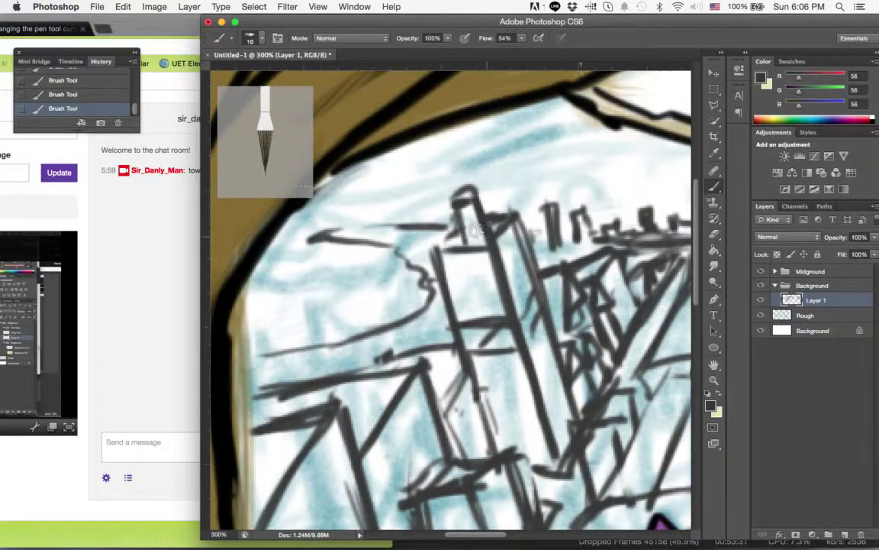
{"action": "mouse_move", "coordinate": [336, 198]}
{"action": "left_mouse_down"}
{"action": "mouse_move", "coordinate": [349, 235]}
{"action": "mouse_move", "coordinate": [354, 208]}
{"action": "mouse_move", "coordinate": [374, 216]}
{"action": "mouse_move", "coordinate": [383, 198]}
{"action": "mouse_move", "coordinate": [385, 238]}
{"action": "mouse_move", "coordinate": [373, 180]}
{"action": "mouse_move", "coordinate": [388, 240]}
{"action": "mouse_move", "coordinate": [370, 240]}
{"action": "mouse_move", "coordinate": [373, 226]}
{"action": "mouse_move", "coordinate": [403, 237]}
{"action": "mouse_move", "coordinate": [407, 265]}
{"action": "mouse_move", "coordinate": [403, 202]}
{"action": "mouse_move", "coordinate": [416, 216]}
{"action": "mouse_move", "coordinate": [441, 219]}
{"action": "left_mouse_up"}
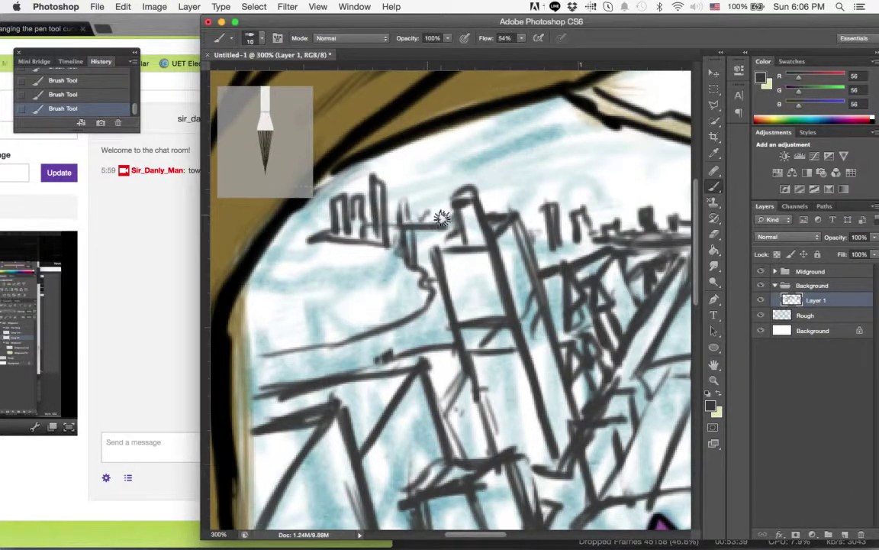
{"action": "mouse_move", "coordinate": [291, 345]}
{"action": "left_mouse_down"}
{"action": "mouse_move", "coordinate": [260, 328]}
{"action": "mouse_move", "coordinate": [279, 305]}
{"action": "mouse_move", "coordinate": [298, 374]}
{"action": "mouse_move", "coordinate": [330, 348]}
{"action": "mouse_move", "coordinate": [353, 350]}
{"action": "mouse_move", "coordinate": [378, 298]}
{"action": "mouse_move", "coordinate": [391, 313]}
{"action": "mouse_move", "coordinate": [400, 302]}
{"action": "mouse_move", "coordinate": [422, 338]}
{"action": "mouse_move", "coordinate": [432, 298]}
{"action": "left_mouse_up"}
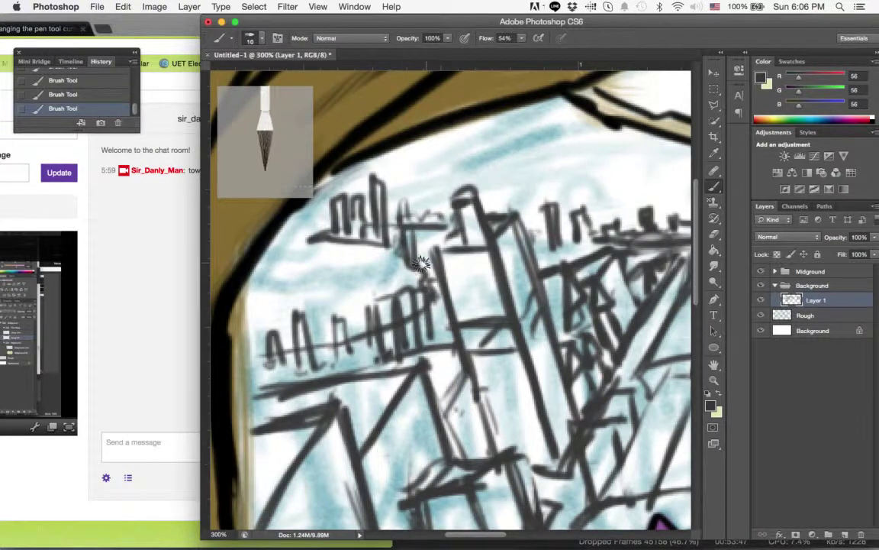
{"action": "mouse_move", "coordinate": [421, 264]}
{"action": "left_mouse_down"}
{"action": "mouse_move", "coordinate": [436, 237]}
{"action": "mouse_move", "coordinate": [437, 199]}
{"action": "mouse_move", "coordinate": [427, 221]}
{"action": "left_mouse_up"}
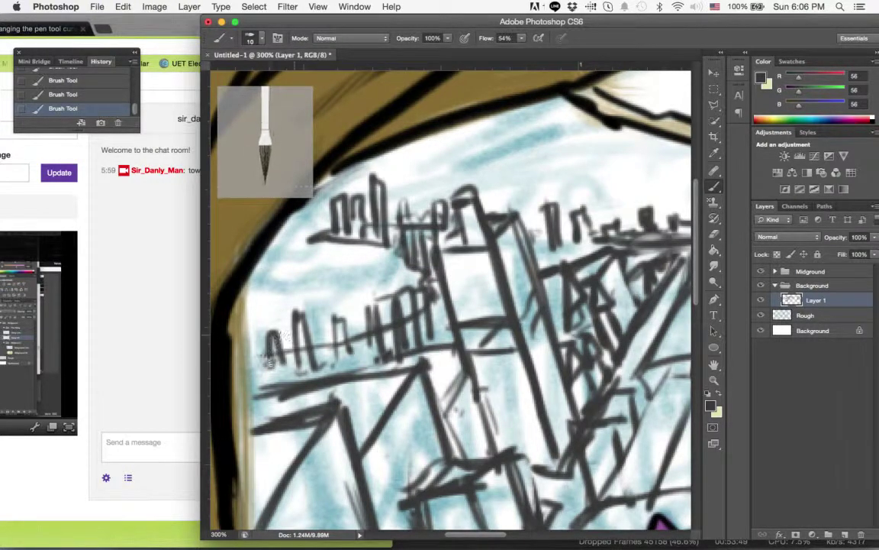
- Erase the lower row of small towers and draw a flat-roofed box building in its place beside the tall tower
{"action": "left_click_drag", "start_coordinate": [269, 363], "coordinate": [406, 356]}
{"action": "mouse_move", "coordinate": [305, 324]}
{"action": "left_mouse_down"}
{"action": "mouse_move", "coordinate": [401, 275]}
{"action": "mouse_move", "coordinate": [313, 313]}
{"action": "mouse_move", "coordinate": [382, 302]}
{"action": "mouse_move", "coordinate": [400, 321]}
{"action": "mouse_move", "coordinate": [392, 320]}
{"action": "mouse_move", "coordinate": [413, 296]}
{"action": "mouse_move", "coordinate": [310, 324]}
{"action": "mouse_move", "coordinate": [306, 338]}
{"action": "mouse_move", "coordinate": [286, 320]}
{"action": "left_mouse_up"}
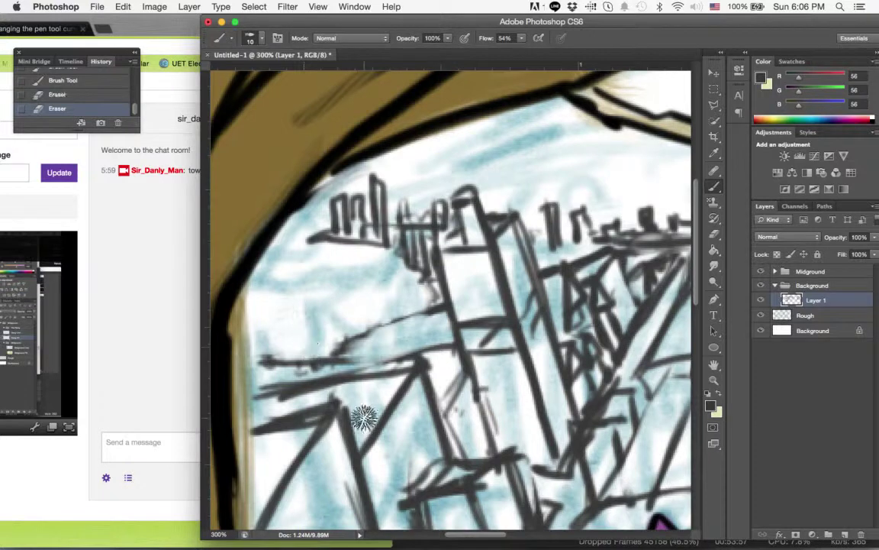
{"action": "left_click_drag", "start_coordinate": [363, 418], "coordinate": [383, 442]}
{"action": "mouse_move", "coordinate": [269, 303]}
{"action": "left_mouse_down"}
{"action": "mouse_move", "coordinate": [324, 305]}
{"action": "mouse_move", "coordinate": [321, 353]}
{"action": "left_mouse_up"}
{"action": "mouse_move", "coordinate": [259, 360]}
{"action": "left_mouse_down"}
{"action": "mouse_move", "coordinate": [357, 370]}
{"action": "mouse_move", "coordinate": [300, 291]}
{"action": "mouse_move", "coordinate": [361, 292]}
{"action": "mouse_move", "coordinate": [368, 303]}
{"action": "mouse_move", "coordinate": [338, 357]}
{"action": "left_mouse_up"}
{"action": "left_click_drag", "start_coordinate": [321, 284], "coordinate": [382, 287]}
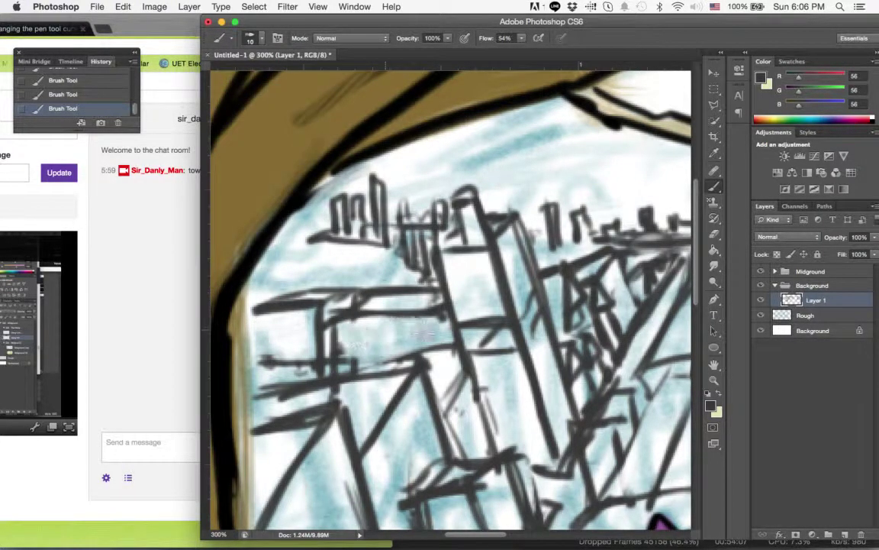
- Erase the base line beneath the distant towers nearest the brown frame
{"action": "key", "text": "e"}
{"action": "mouse_move", "coordinate": [305, 191]}
{"action": "left_mouse_down"}
{"action": "mouse_move", "coordinate": [290, 200]}
{"action": "mouse_move", "coordinate": [319, 203]}
{"action": "left_mouse_up"}
{"action": "key", "text": "b"}
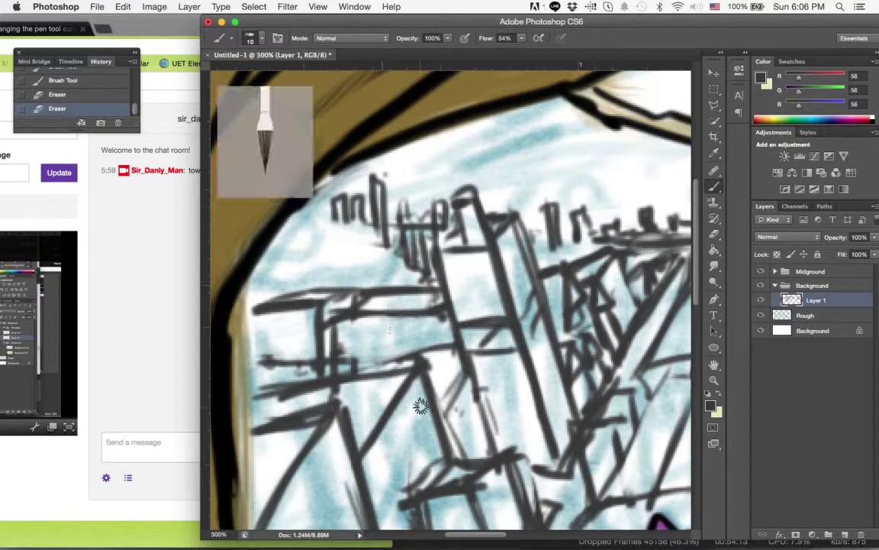
- Reduce the brush size to 4 and fill the skyline between the brown frame and the tall tower with thin distant towers
{"action": "key", "text": "super+Tab"}
{"action": "key", "text": "super+Tab"}
{"action": "left_click", "coordinate": [249, 38]}
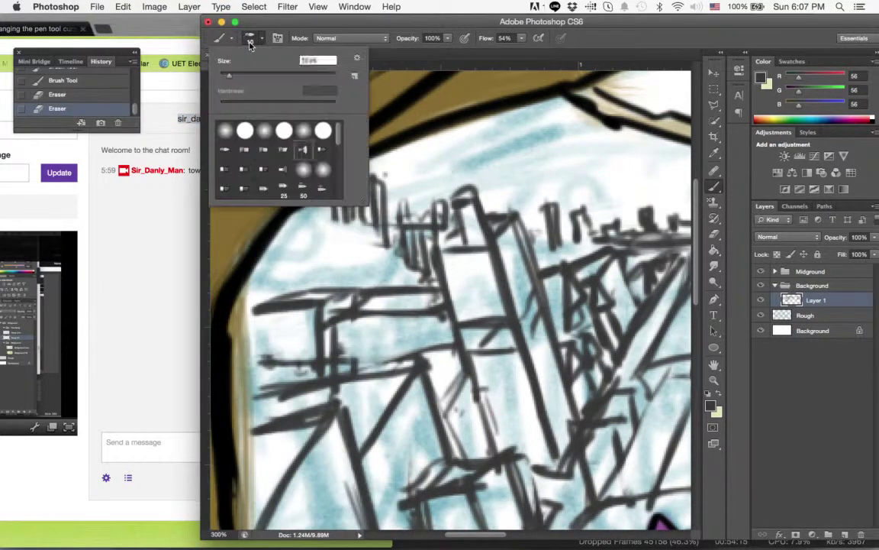
{"action": "left_click_drag", "start_coordinate": [217, 74], "coordinate": [226, 83]}
{"action": "key", "text": "Return"}
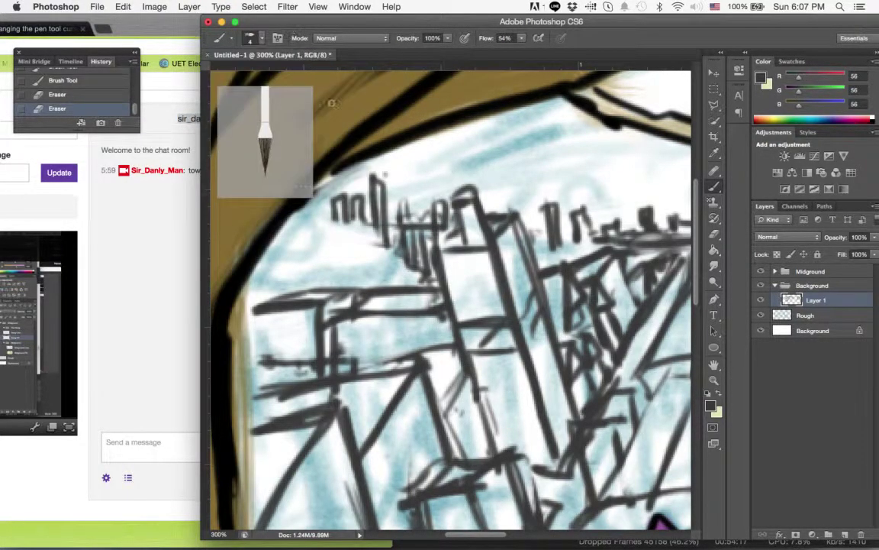
{"action": "left_click_drag", "start_coordinate": [305, 218], "coordinate": [396, 242]}
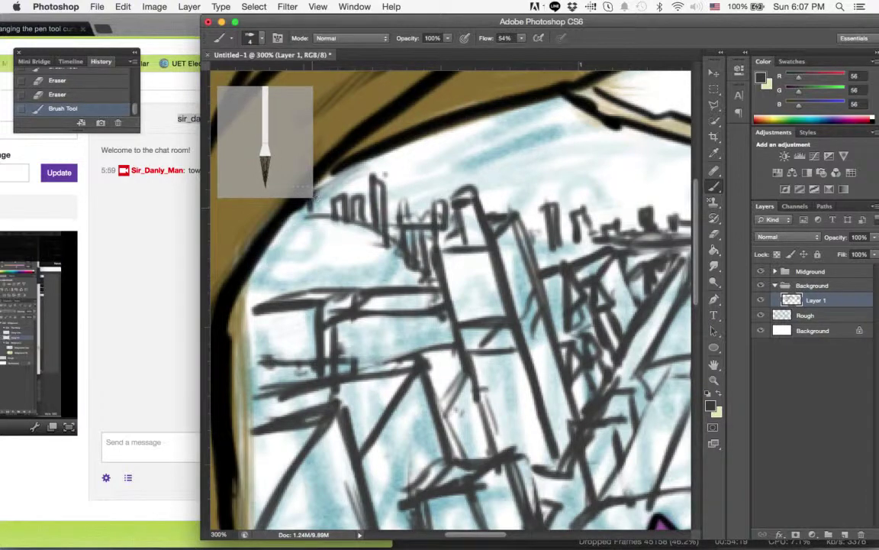
{"action": "left_click_drag", "start_coordinate": [299, 185], "coordinate": [299, 186]}
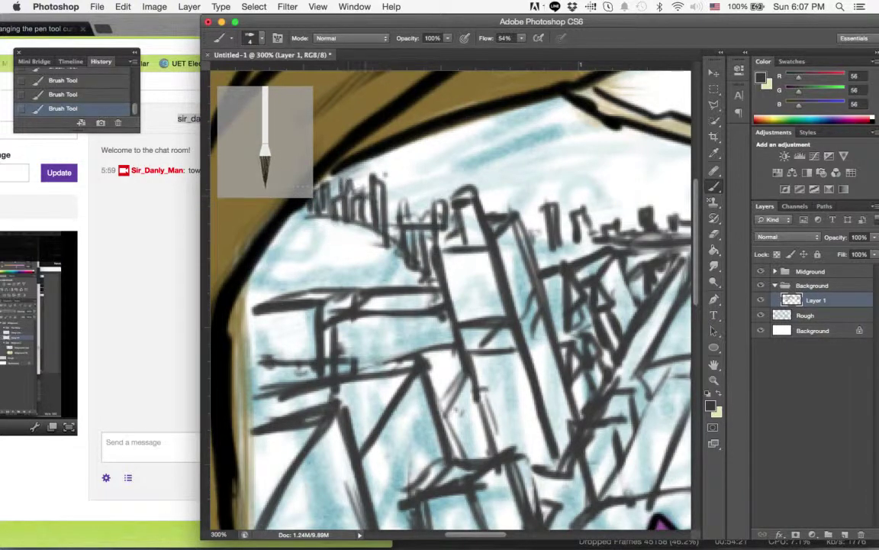
{"action": "left_click_drag", "start_coordinate": [352, 194], "coordinate": [358, 166]}
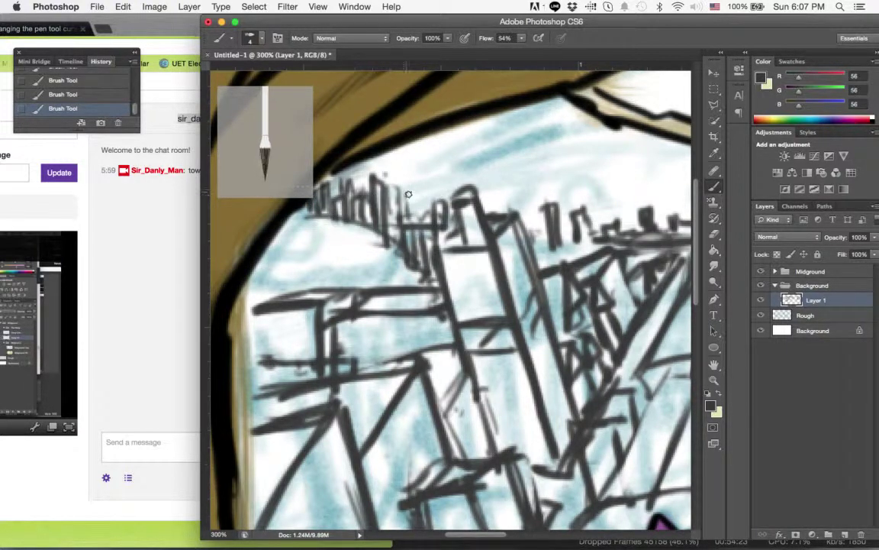
{"action": "left_click_drag", "start_coordinate": [420, 210], "coordinate": [435, 197]}
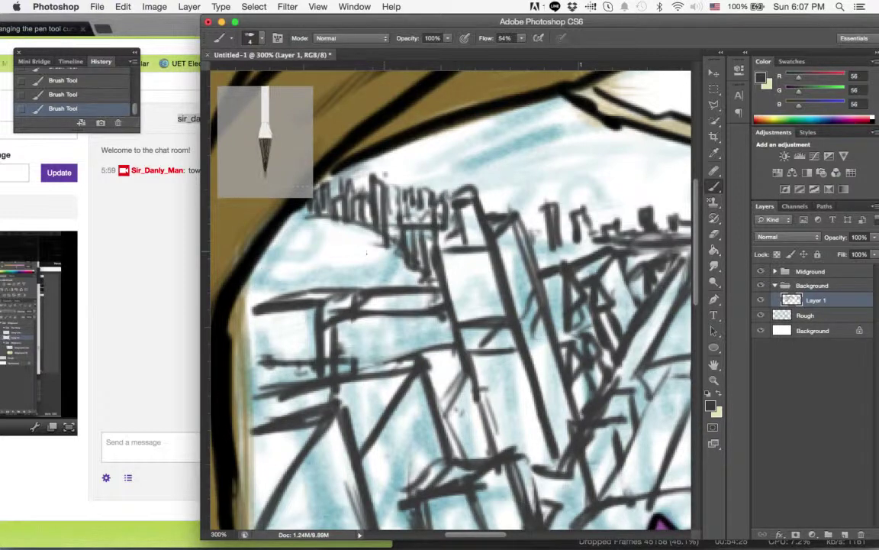
- Draw more thin distant towers behind the tall tower's top and among the small towers beyond it
{"action": "mouse_move", "coordinate": [481, 222]}
{"action": "left_mouse_down"}
{"action": "mouse_move", "coordinate": [479, 173]}
{"action": "mouse_move", "coordinate": [466, 169]}
{"action": "mouse_move", "coordinate": [446, 196]}
{"action": "mouse_move", "coordinate": [469, 167]}
{"action": "left_mouse_up"}
{"action": "mouse_move", "coordinate": [508, 210]}
{"action": "left_mouse_down"}
{"action": "mouse_move", "coordinate": [550, 175]}
{"action": "mouse_move", "coordinate": [592, 200]}
{"action": "left_mouse_up"}
{"action": "left_click_drag", "start_coordinate": [544, 222], "coordinate": [585, 236]}
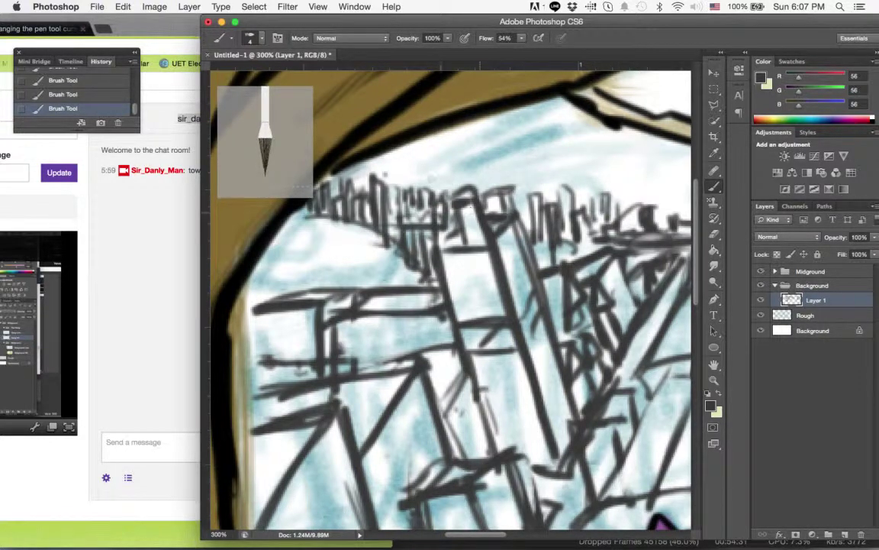
- Fill the remaining skyline gaps beneath the branch with thin towers, and add small roof details to the balloon-side buildings
{"action": "left_click_drag", "start_coordinate": [384, 175], "coordinate": [628, 155]}
{"action": "left_click_drag", "start_coordinate": [551, 200], "coordinate": [467, 201]}
{"action": "left_click_drag", "start_coordinate": [416, 139], "coordinate": [421, 186]}
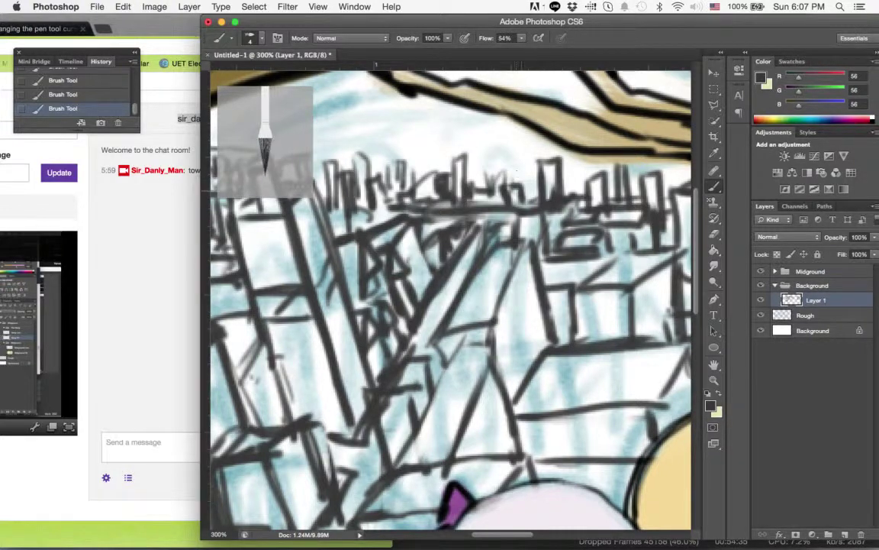
{"action": "left_click_drag", "start_coordinate": [630, 200], "coordinate": [407, 160]}
{"action": "mouse_move", "coordinate": [458, 214]}
{"action": "left_mouse_down"}
{"action": "mouse_move", "coordinate": [144, 227]}
{"action": "mouse_move", "coordinate": [373, 223]}
{"action": "mouse_move", "coordinate": [310, 237]}
{"action": "mouse_move", "coordinate": [320, 242]}
{"action": "left_mouse_up"}
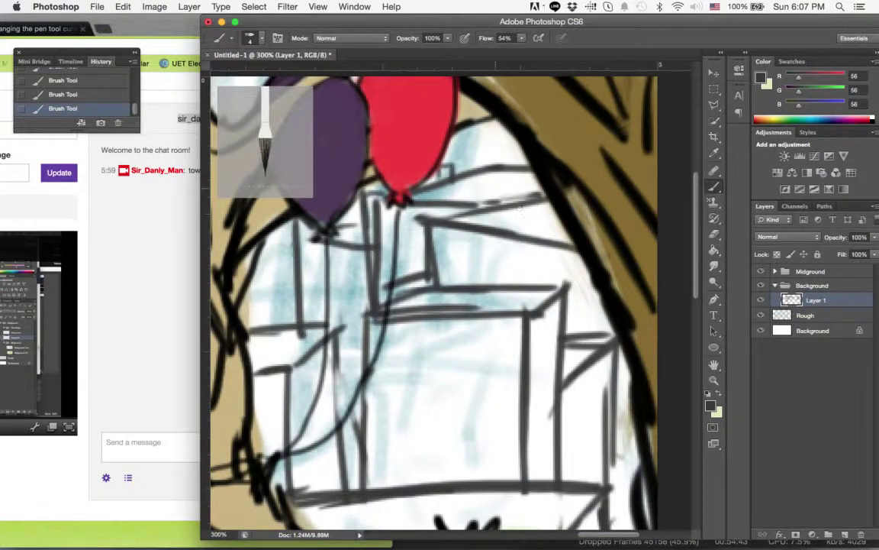
- Examine the whole illustration, and inspect the dense building outlines between the tall tower and the yellow character up close
{"action": "key", "text": "z"}
{"action": "left_click_drag", "start_coordinate": [641, 344], "coordinate": [596, 344]}
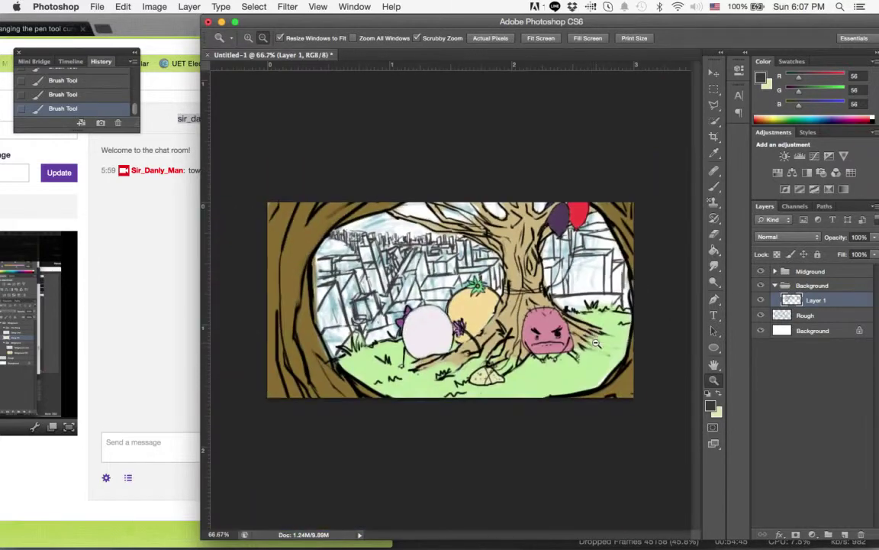
{"action": "left_click", "coordinate": [423, 305]}
{"action": "left_click", "coordinate": [390, 244]}
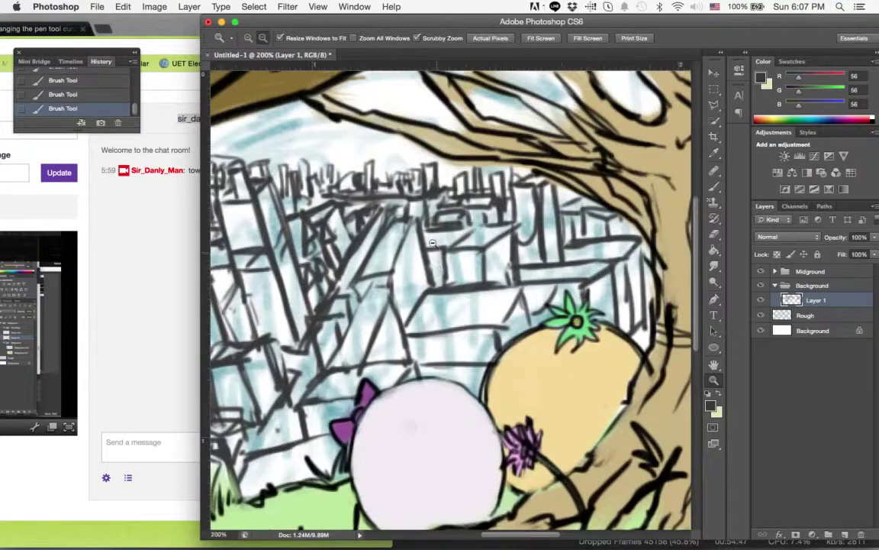
{"action": "left_click_drag", "start_coordinate": [472, 256], "coordinate": [534, 267]}
{"action": "left_click", "coordinate": [446, 238]}
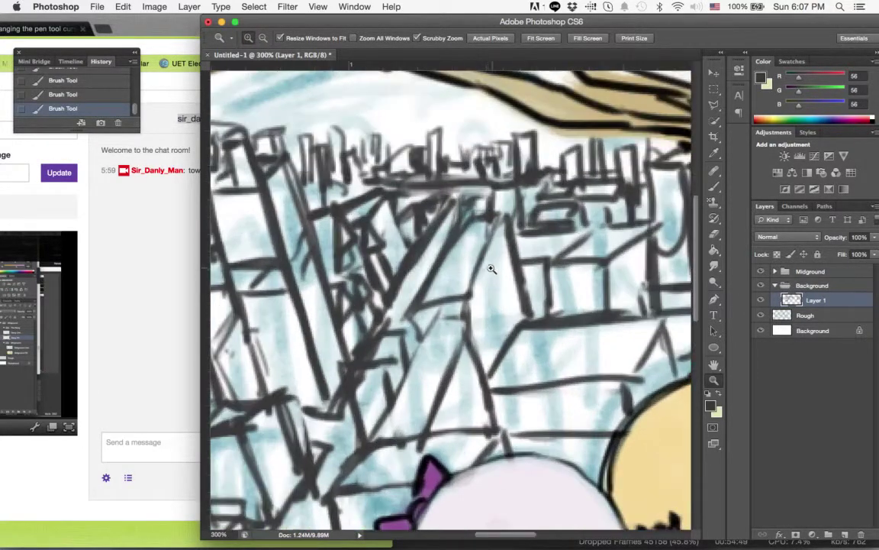
{"action": "left_click", "coordinate": [489, 271]}
{"action": "left_click", "coordinate": [489, 270], "text": "alt"}
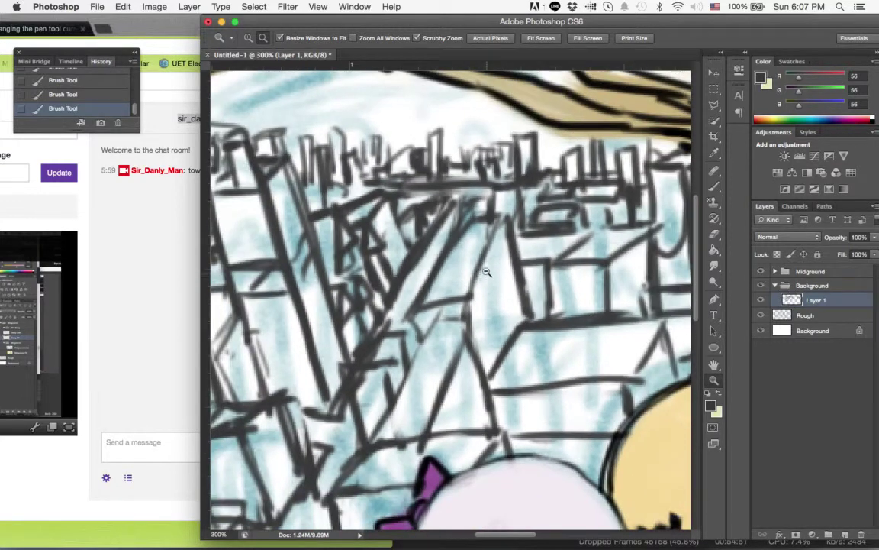
{"action": "left_click_drag", "start_coordinate": [473, 230], "coordinate": [494, 246]}
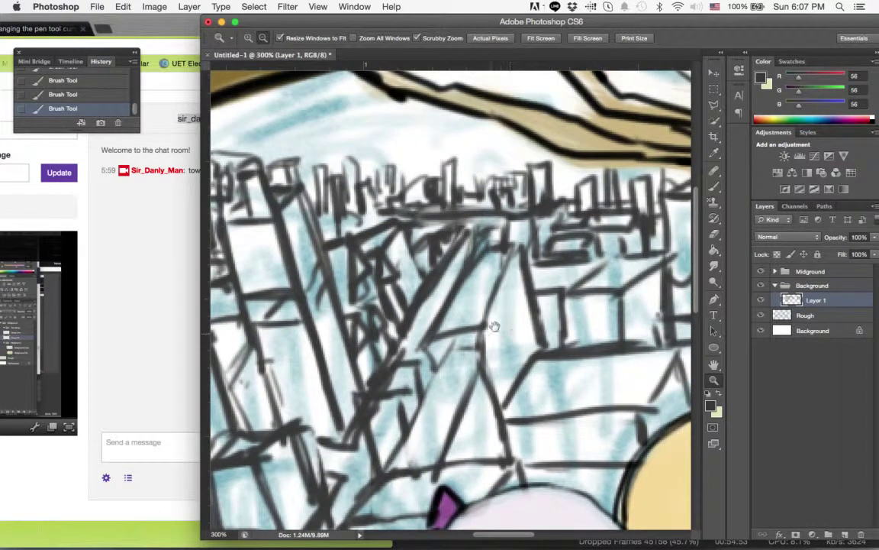
{"action": "left_click_drag", "start_coordinate": [495, 326], "coordinate": [532, 327]}
{"action": "left_click", "coordinate": [716, 187]}
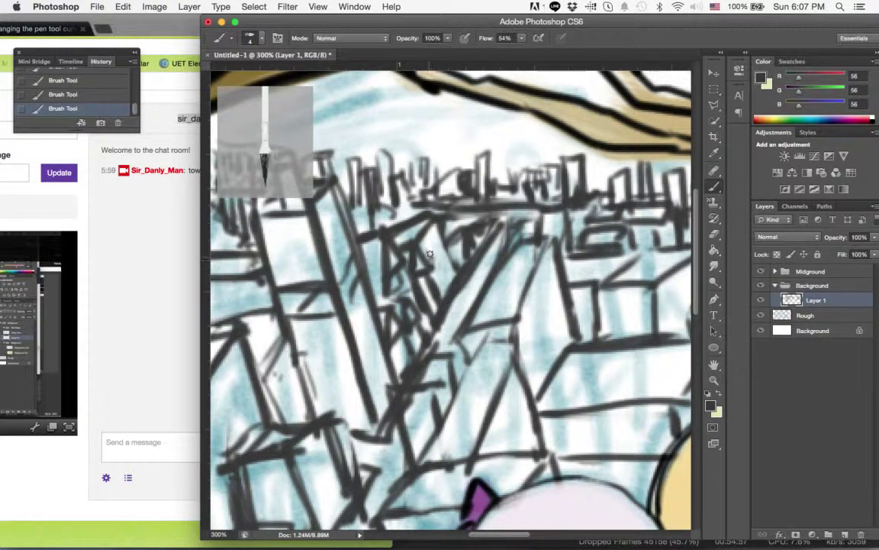
- Add thin curved and diagonal detail lines to the narrow, densely packed buildings just beyond the tall tower
{"action": "left_click_drag", "start_coordinate": [413, 250], "coordinate": [381, 214]}
{"action": "left_click_drag", "start_coordinate": [470, 257], "coordinate": [444, 267]}
{"action": "left_click_drag", "start_coordinate": [472, 235], "coordinate": [463, 276]}
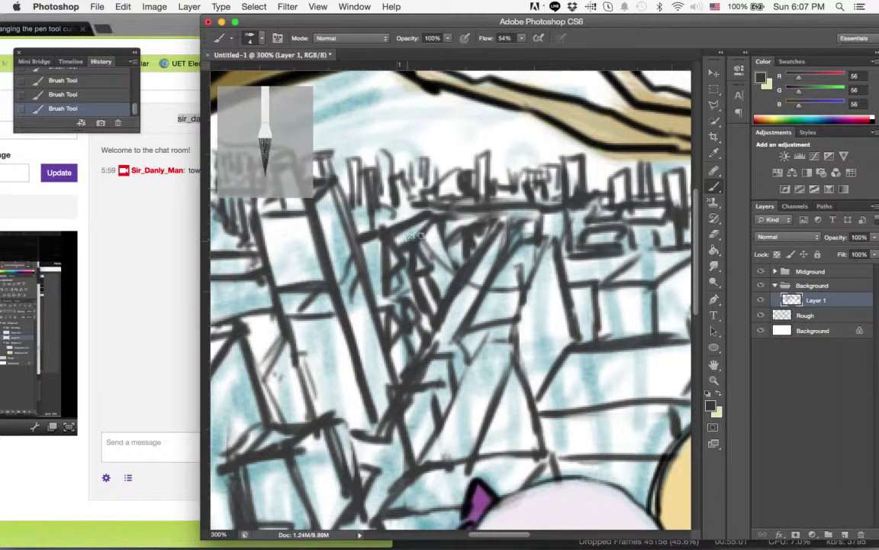
{"action": "left_click_drag", "start_coordinate": [385, 217], "coordinate": [366, 202]}
{"action": "left_click_drag", "start_coordinate": [380, 198], "coordinate": [368, 180]}
- Add short strokes and a small thin spire around the tall tower's base and the crossing outlines beside it
{"action": "scroll", "coordinate": [432, 204], "scroll_direction": "down", "scroll_amount": 5}
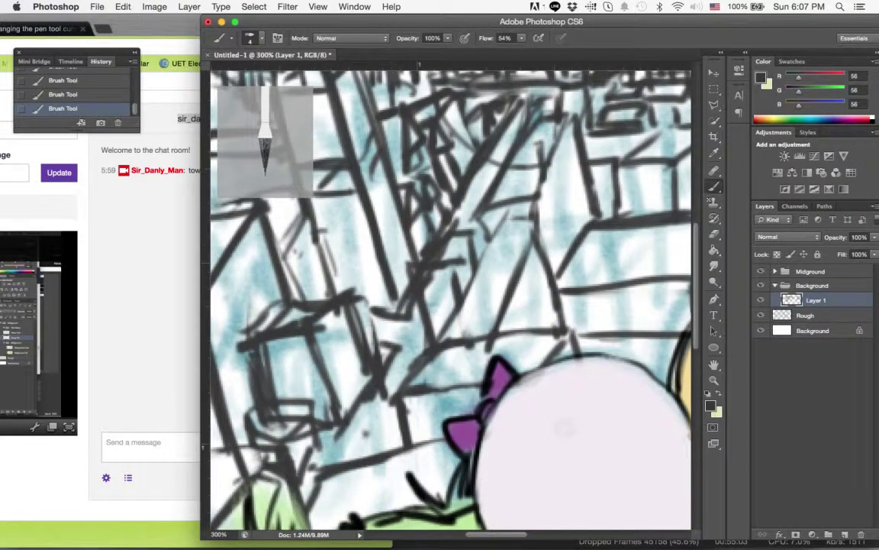
{"action": "left_click_drag", "start_coordinate": [415, 271], "coordinate": [456, 275]}
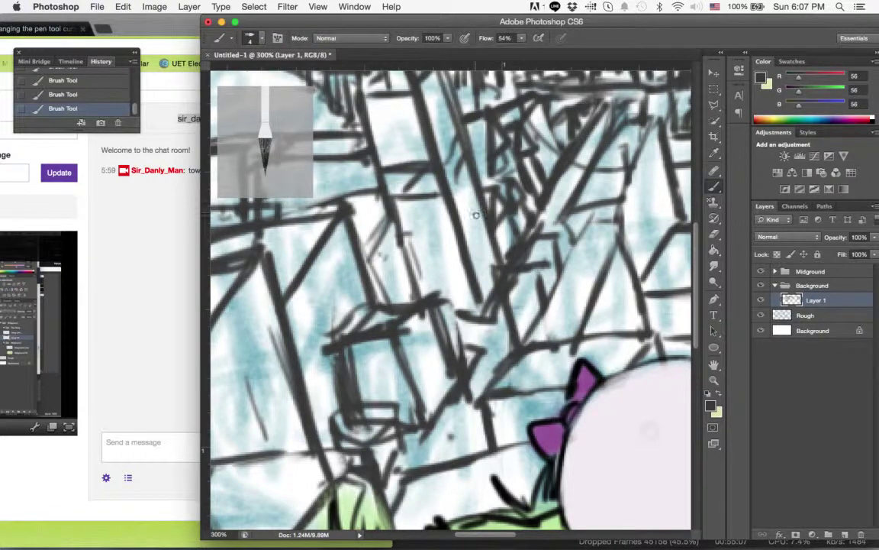
{"action": "left_click_drag", "start_coordinate": [458, 312], "coordinate": [494, 319]}
{"action": "mouse_move", "coordinate": [397, 256]}
{"action": "left_mouse_down"}
{"action": "mouse_move", "coordinate": [416, 311]}
{"action": "mouse_move", "coordinate": [422, 249]}
{"action": "left_mouse_up"}
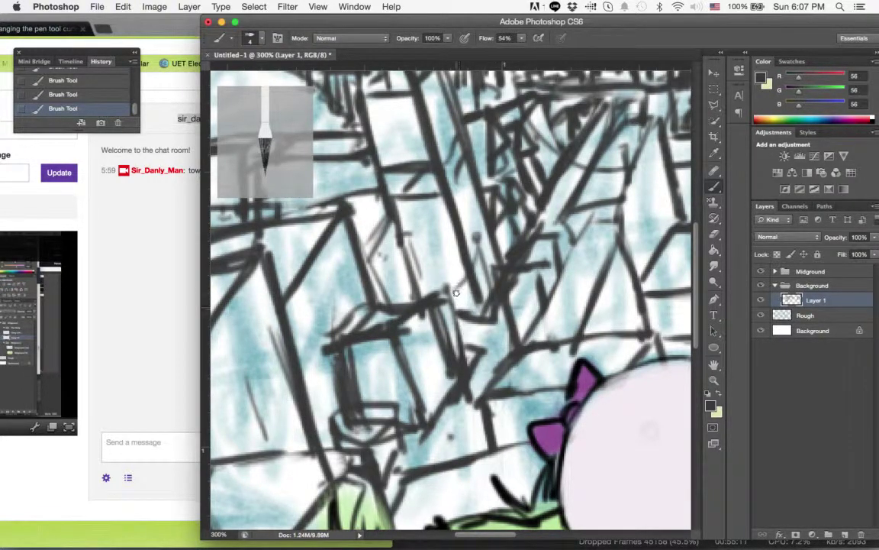
{"action": "left_click_drag", "start_coordinate": [456, 292], "coordinate": [492, 297]}
- Draw boxy rooftop structures and rows of small oval and triangular windows on the long flat-roofed buildings near the tree trunk
{"action": "mouse_move", "coordinate": [450, 191]}
{"action": "left_mouse_down"}
{"action": "mouse_move", "coordinate": [539, 223]}
{"action": "mouse_move", "coordinate": [588, 260]}
{"action": "left_mouse_up"}
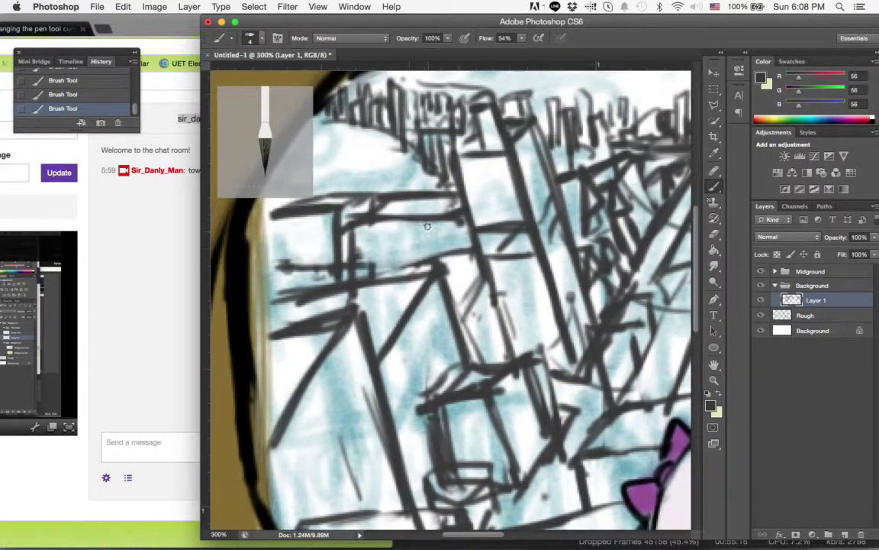
{"action": "left_click_drag", "start_coordinate": [408, 156], "coordinate": [417, 223]}
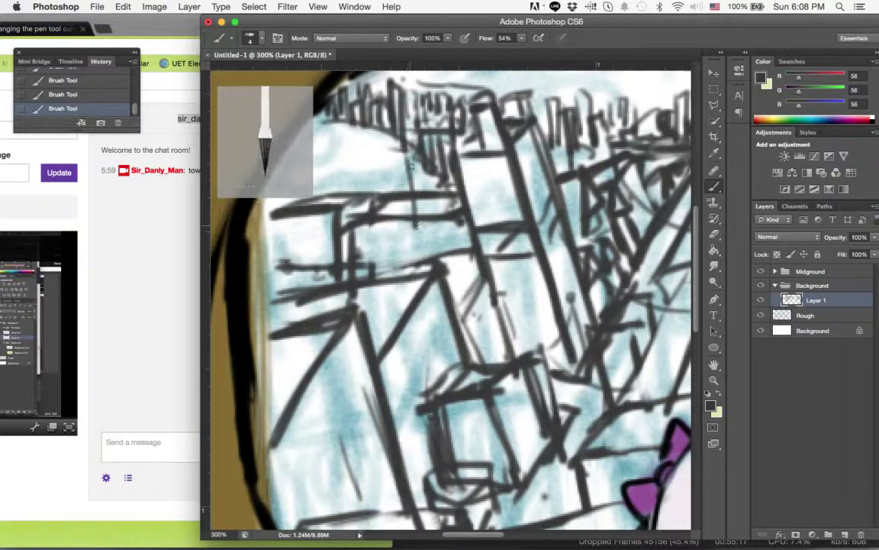
{"action": "left_click_drag", "start_coordinate": [370, 138], "coordinate": [382, 193]}
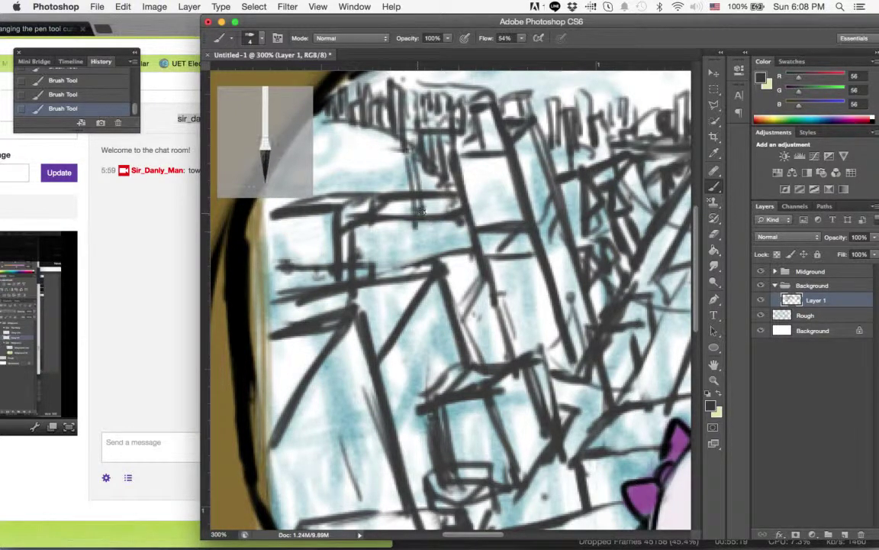
{"action": "mouse_move", "coordinate": [374, 144]}
{"action": "left_mouse_down"}
{"action": "mouse_move", "coordinate": [371, 135]}
{"action": "mouse_move", "coordinate": [347, 136]}
{"action": "mouse_move", "coordinate": [386, 171]}
{"action": "mouse_move", "coordinate": [359, 153]}
{"action": "mouse_move", "coordinate": [355, 187]}
{"action": "mouse_move", "coordinate": [374, 183]}
{"action": "mouse_move", "coordinate": [376, 238]}
{"action": "mouse_move", "coordinate": [335, 229]}
{"action": "mouse_move", "coordinate": [358, 225]}
{"action": "mouse_move", "coordinate": [432, 249]}
{"action": "left_mouse_up"}
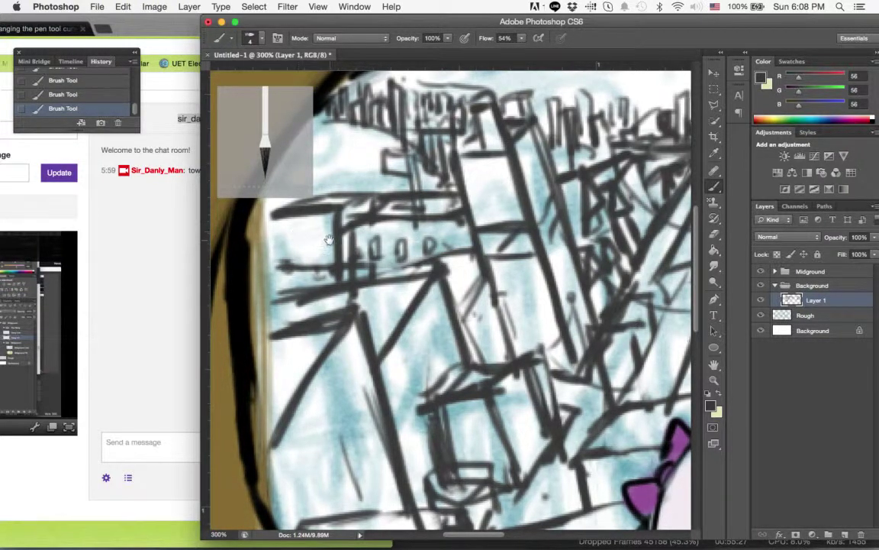
{"action": "mouse_move", "coordinate": [307, 231]}
{"action": "left_mouse_down"}
{"action": "mouse_move", "coordinate": [354, 244]}
{"action": "mouse_move", "coordinate": [348, 255]}
{"action": "mouse_move", "coordinate": [359, 252]}
{"action": "left_mouse_up"}
{"action": "mouse_move", "coordinate": [363, 195]}
{"action": "left_mouse_down"}
{"action": "mouse_move", "coordinate": [364, 180]}
{"action": "mouse_move", "coordinate": [386, 175]}
{"action": "mouse_move", "coordinate": [392, 200]}
{"action": "mouse_move", "coordinate": [396, 178]}
{"action": "mouse_move", "coordinate": [365, 182]}
{"action": "mouse_move", "coordinate": [412, 210]}
{"action": "left_mouse_up"}
- Draw two arched windows with crossed panes and a small ledge on the gabled building beside the tree trunk
{"action": "scroll", "coordinate": [374, 321], "scroll_direction": "down", "scroll_amount": 5}
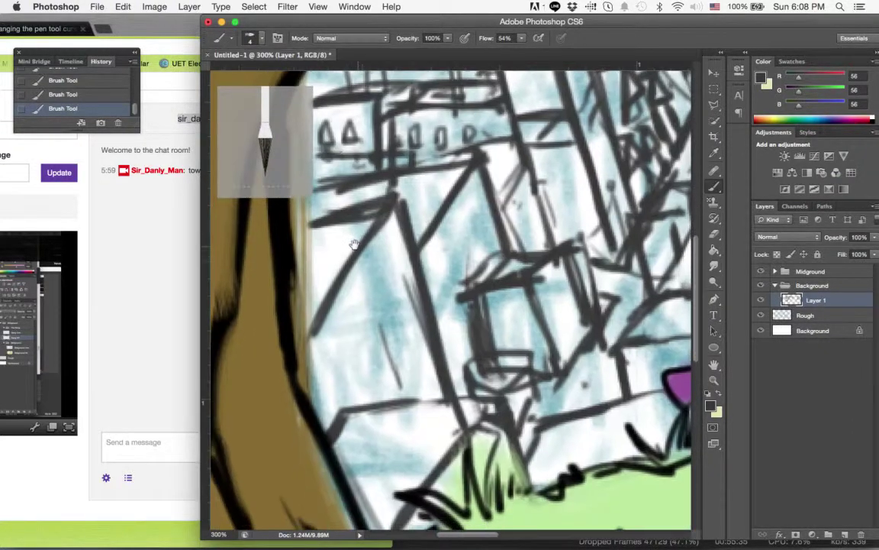
{"action": "mouse_move", "coordinate": [375, 319]}
{"action": "left_mouse_down"}
{"action": "mouse_move", "coordinate": [387, 352]}
{"action": "mouse_move", "coordinate": [389, 291]}
{"action": "mouse_move", "coordinate": [388, 352]}
{"action": "mouse_move", "coordinate": [396, 290]}
{"action": "mouse_move", "coordinate": [404, 379]}
{"action": "mouse_move", "coordinate": [414, 348]}
{"action": "mouse_move", "coordinate": [407, 376]}
{"action": "left_mouse_up"}
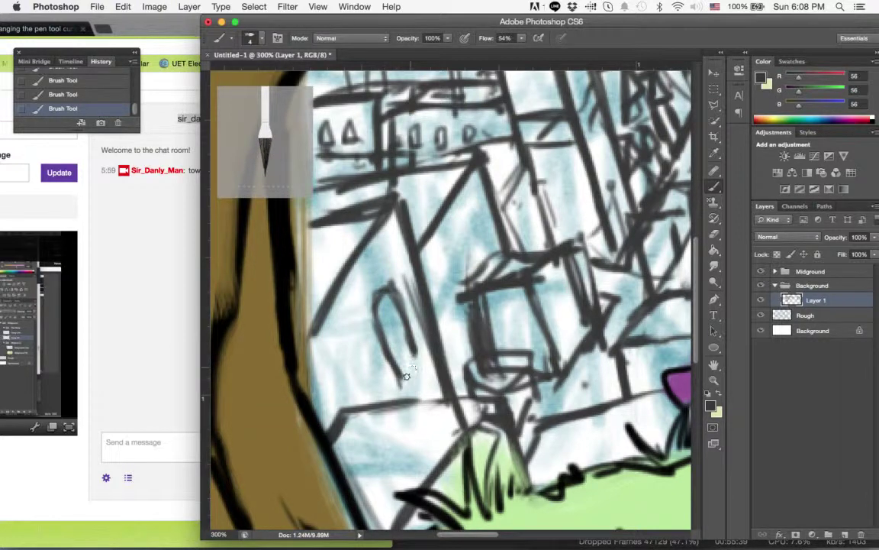
{"action": "mouse_move", "coordinate": [389, 338]}
{"action": "left_mouse_down"}
{"action": "mouse_move", "coordinate": [410, 363]}
{"action": "mouse_move", "coordinate": [402, 369]}
{"action": "mouse_move", "coordinate": [426, 352]}
{"action": "mouse_move", "coordinate": [400, 383]}
{"action": "mouse_move", "coordinate": [422, 397]}
{"action": "left_mouse_up"}
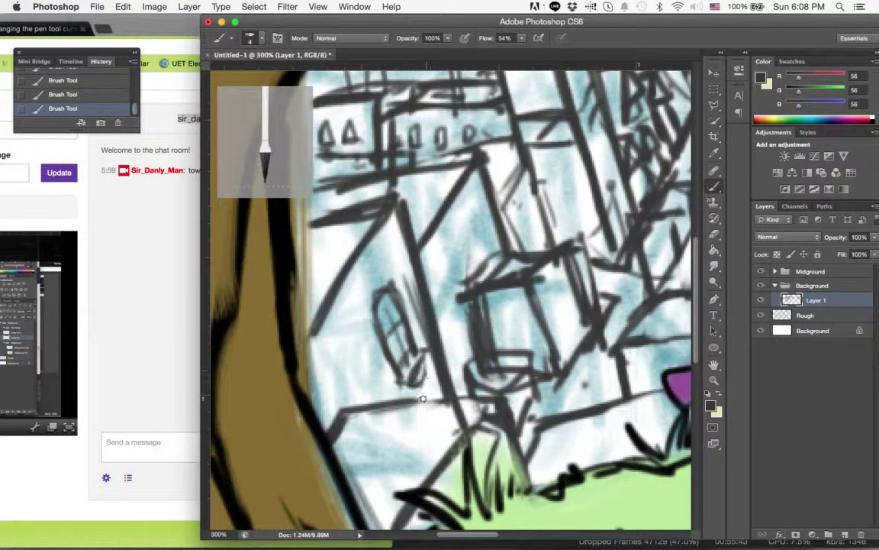
{"action": "mouse_move", "coordinate": [337, 384]}
{"action": "left_mouse_down"}
{"action": "mouse_move", "coordinate": [321, 351]}
{"action": "mouse_move", "coordinate": [328, 359]}
{"action": "mouse_move", "coordinate": [334, 377]}
{"action": "mouse_move", "coordinate": [313, 355]}
{"action": "left_mouse_up"}
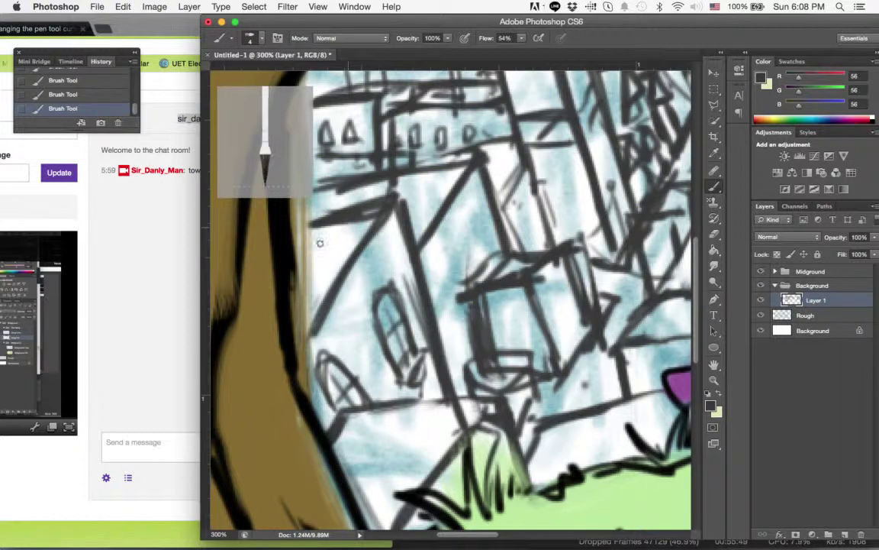
- Add details under the front gable's eaves, and draw inner roof-edge lines with small marks on both gabled buildings
{"action": "mouse_move", "coordinate": [320, 242]}
{"action": "left_mouse_down"}
{"action": "mouse_move", "coordinate": [354, 236]}
{"action": "mouse_move", "coordinate": [321, 215]}
{"action": "mouse_move", "coordinate": [289, 236]}
{"action": "mouse_move", "coordinate": [281, 269]}
{"action": "mouse_move", "coordinate": [327, 233]}
{"action": "left_mouse_up"}
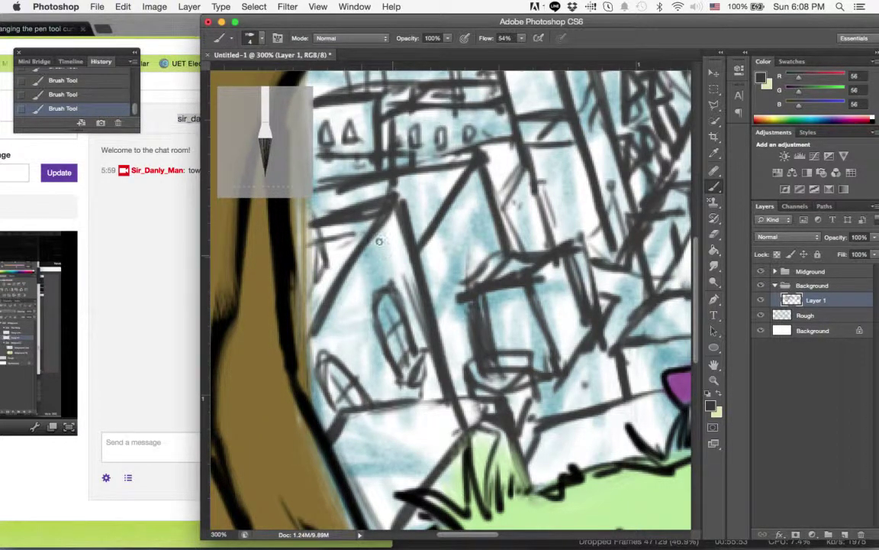
{"action": "mouse_move", "coordinate": [306, 317]}
{"action": "left_mouse_down"}
{"action": "mouse_move", "coordinate": [294, 282]}
{"action": "mouse_move", "coordinate": [362, 199]}
{"action": "left_mouse_up"}
{"action": "mouse_move", "coordinate": [326, 259]}
{"action": "left_mouse_down"}
{"action": "mouse_move", "coordinate": [280, 321]}
{"action": "mouse_move", "coordinate": [360, 205]}
{"action": "left_mouse_up"}
{"action": "left_click_drag", "start_coordinate": [290, 306], "coordinate": [314, 270]}
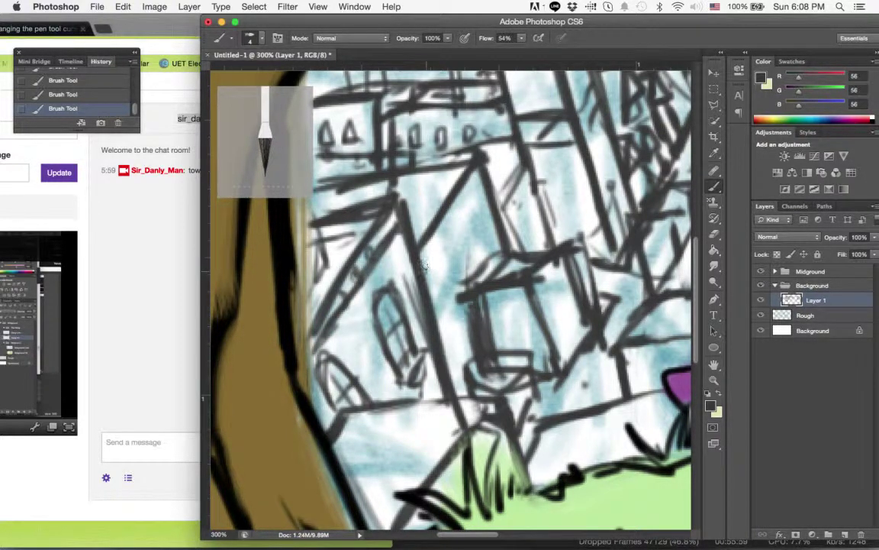
{"action": "left_click_drag", "start_coordinate": [386, 241], "coordinate": [438, 165]}
{"action": "mouse_move", "coordinate": [418, 256]}
{"action": "left_mouse_down"}
{"action": "mouse_move", "coordinate": [456, 206]}
{"action": "mouse_move", "coordinate": [418, 174]}
{"action": "mouse_move", "coordinate": [435, 155]}
{"action": "mouse_move", "coordinate": [370, 228]}
{"action": "left_mouse_up"}
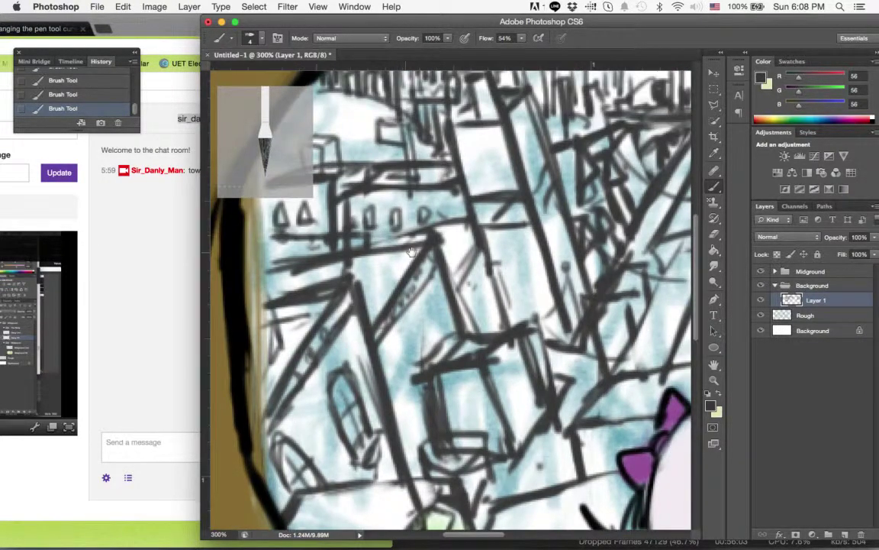
- Draw a slanted window with a crosshatched grid of panes on the second gabled building's wall
{"action": "left_click_drag", "start_coordinate": [329, 190], "coordinate": [292, 132]}
{"action": "left_click_drag", "start_coordinate": [289, 290], "coordinate": [328, 225]}
{"action": "mouse_move", "coordinate": [292, 269]}
{"action": "left_mouse_down"}
{"action": "mouse_move", "coordinate": [347, 209]}
{"action": "mouse_move", "coordinate": [343, 327]}
{"action": "mouse_move", "coordinate": [359, 275]}
{"action": "mouse_move", "coordinate": [384, 239]}
{"action": "left_mouse_up"}
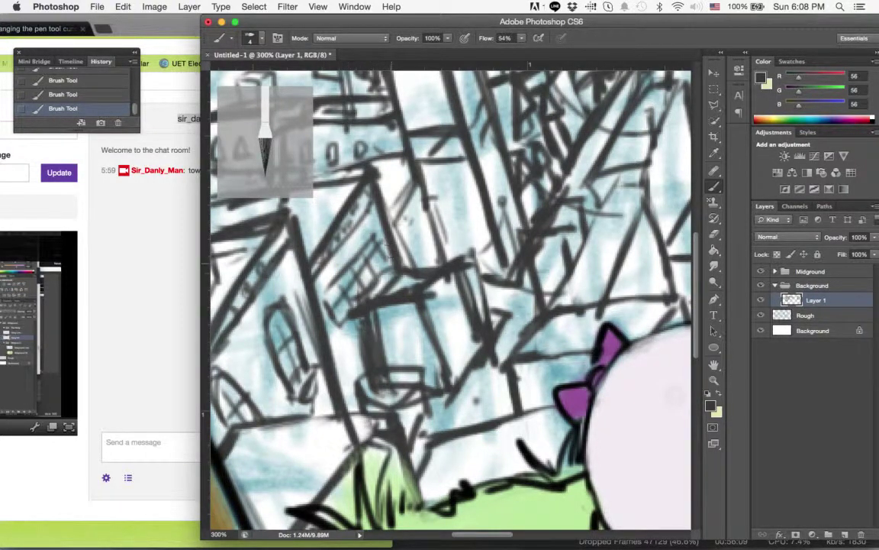
{"action": "left_click_drag", "start_coordinate": [341, 264], "coordinate": [355, 214]}
{"action": "left_click_drag", "start_coordinate": [309, 325], "coordinate": [329, 305]}
- Fill the small box-shaped building with beams and arches, and erase and redraw its heavy roof lines thinner
{"action": "left_click_drag", "start_coordinate": [406, 343], "coordinate": [361, 286]}
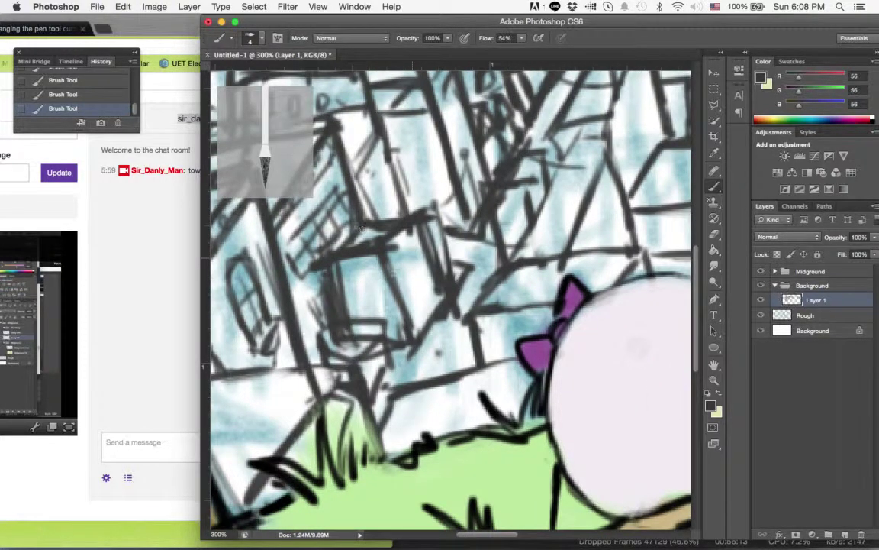
{"action": "mouse_move", "coordinate": [355, 271]}
{"action": "left_mouse_down"}
{"action": "mouse_move", "coordinate": [304, 242]}
{"action": "mouse_move", "coordinate": [299, 249]}
{"action": "mouse_move", "coordinate": [330, 265]}
{"action": "mouse_move", "coordinate": [328, 289]}
{"action": "left_mouse_up"}
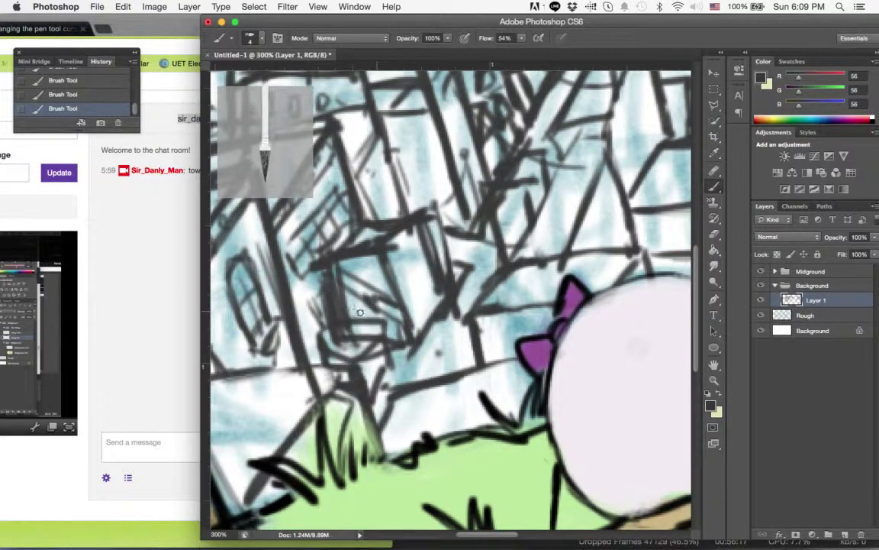
{"action": "left_click_drag", "start_coordinate": [346, 245], "coordinate": [327, 263]}
{"action": "mouse_move", "coordinate": [382, 249]}
{"action": "left_mouse_down"}
{"action": "mouse_move", "coordinate": [363, 292]}
{"action": "mouse_move", "coordinate": [376, 277]}
{"action": "left_mouse_up"}
{"action": "mouse_move", "coordinate": [397, 228]}
{"action": "left_mouse_down"}
{"action": "mouse_move", "coordinate": [360, 255]}
{"action": "mouse_move", "coordinate": [357, 235]}
{"action": "mouse_move", "coordinate": [317, 248]}
{"action": "mouse_move", "coordinate": [339, 204]}
{"action": "left_mouse_up"}
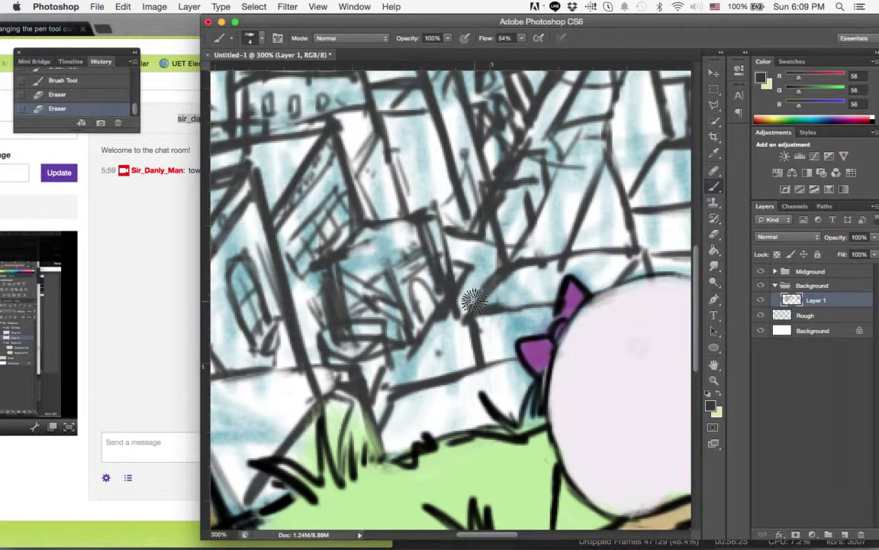
{"action": "mouse_move", "coordinate": [301, 237]}
{"action": "left_mouse_down"}
{"action": "mouse_move", "coordinate": [347, 238]}
{"action": "mouse_move", "coordinate": [373, 207]}
{"action": "mouse_move", "coordinate": [319, 225]}
{"action": "mouse_move", "coordinate": [348, 222]}
{"action": "mouse_move", "coordinate": [332, 231]}
{"action": "mouse_move", "coordinate": [357, 217]}
{"action": "left_mouse_up"}
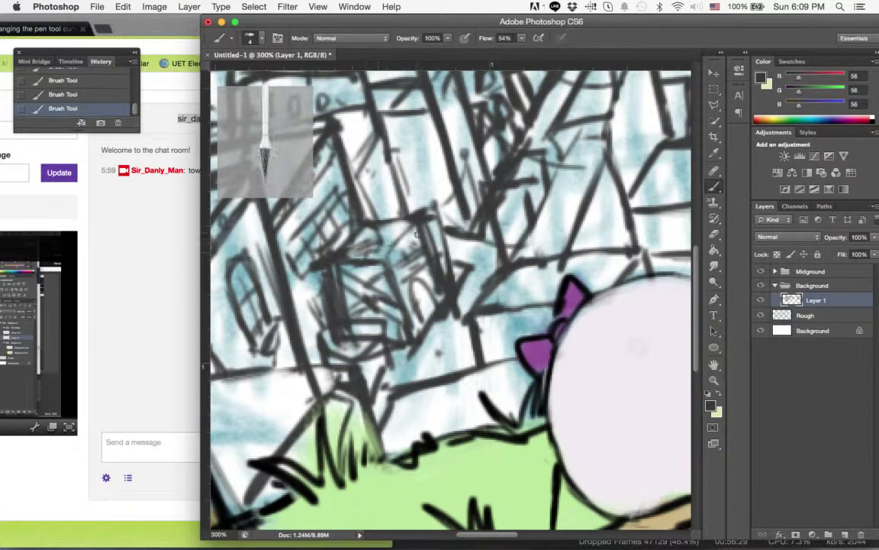
- Draw a thick-rimmed round window and narrow vertical window marks on the tall tower's lower section
{"action": "mouse_move", "coordinate": [434, 226]}
{"action": "left_mouse_down"}
{"action": "mouse_move", "coordinate": [417, 191]}
{"action": "mouse_move", "coordinate": [442, 211]}
{"action": "mouse_move", "coordinate": [423, 237]}
{"action": "mouse_move", "coordinate": [452, 330]}
{"action": "left_mouse_up"}
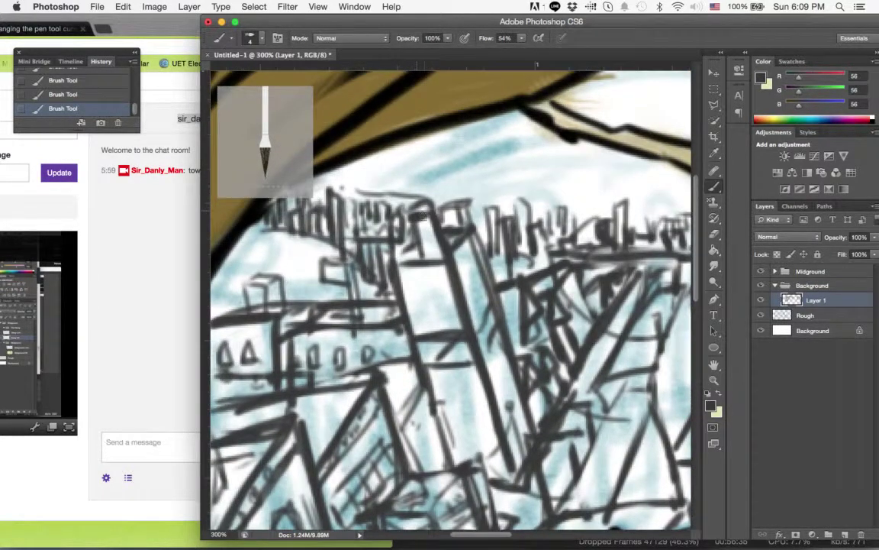
{"action": "mouse_move", "coordinate": [377, 192]}
{"action": "left_mouse_down"}
{"action": "mouse_move", "coordinate": [420, 175]}
{"action": "mouse_move", "coordinate": [429, 248]}
{"action": "mouse_move", "coordinate": [378, 224]}
{"action": "left_mouse_up"}
{"action": "mouse_move", "coordinate": [420, 302]}
{"action": "left_mouse_down"}
{"action": "mouse_move", "coordinate": [419, 313]}
{"action": "mouse_move", "coordinate": [433, 309]}
{"action": "mouse_move", "coordinate": [427, 296]}
{"action": "mouse_move", "coordinate": [468, 289]}
{"action": "mouse_move", "coordinate": [404, 246]}
{"action": "left_mouse_up"}
{"action": "mouse_move", "coordinate": [390, 289]}
{"action": "left_mouse_down"}
{"action": "mouse_move", "coordinate": [382, 336]}
{"action": "mouse_move", "coordinate": [391, 317]}
{"action": "mouse_move", "coordinate": [406, 333]}
{"action": "mouse_move", "coordinate": [405, 349]}
{"action": "left_mouse_up"}
{"action": "left_click_drag", "start_coordinate": [439, 269], "coordinate": [429, 317]}
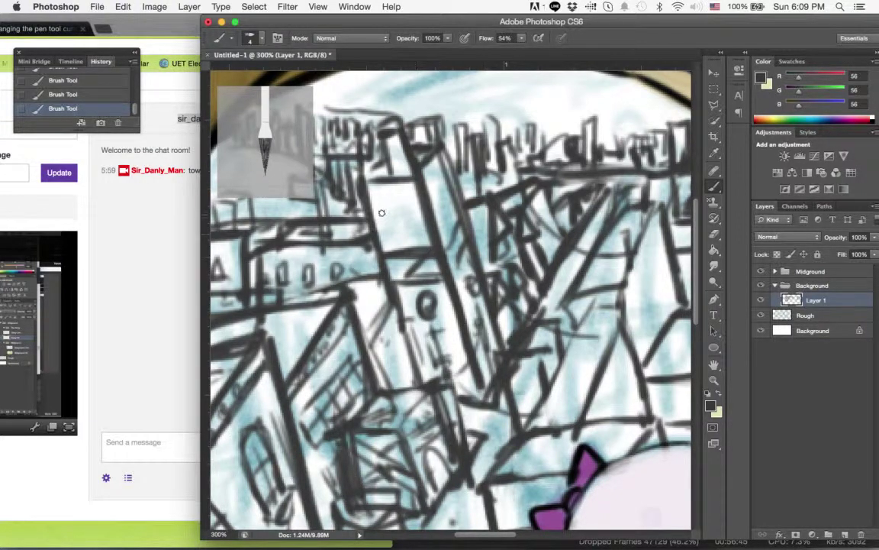
- Draw a pair of square windows on the tall tower's upper front, and add small strokes to its side and dividing band
{"action": "mouse_move", "coordinate": [384, 210]}
{"action": "left_mouse_down"}
{"action": "mouse_move", "coordinate": [387, 223]}
{"action": "mouse_move", "coordinate": [413, 222]}
{"action": "left_mouse_up"}
{"action": "left_click_drag", "start_coordinate": [434, 189], "coordinate": [439, 200]}
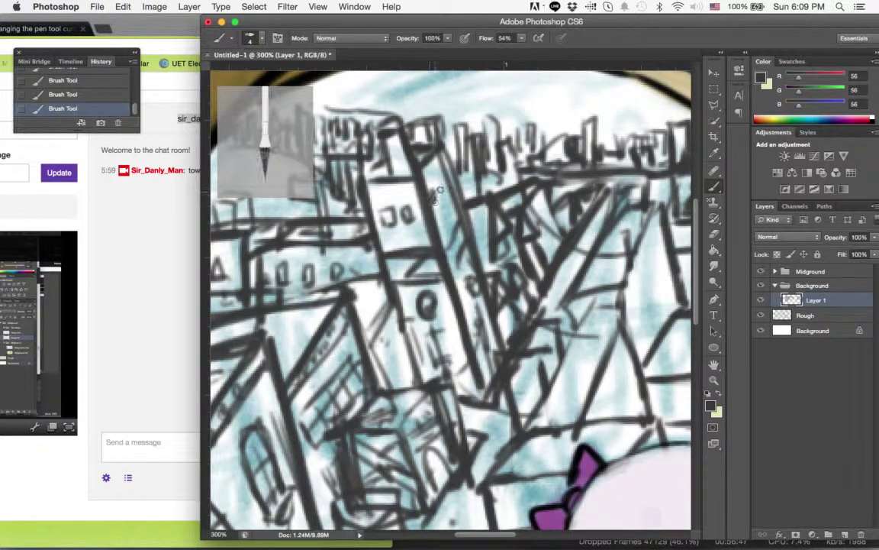
{"action": "left_click_drag", "start_coordinate": [393, 165], "coordinate": [400, 185]}
{"action": "left_click_drag", "start_coordinate": [355, 237], "coordinate": [395, 242]}
{"action": "left_click_drag", "start_coordinate": [505, 324], "coordinate": [511, 333]}
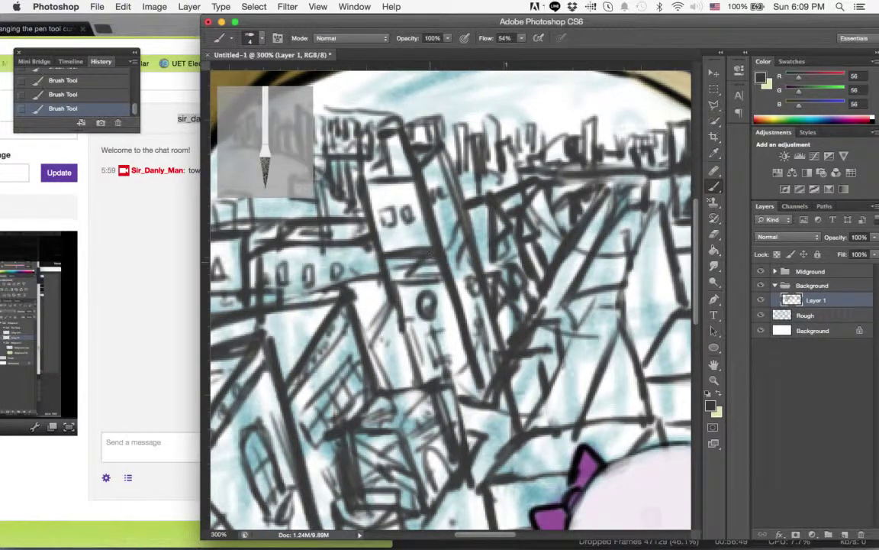
{"action": "mouse_move", "coordinate": [359, 252]}
{"action": "left_mouse_down"}
{"action": "mouse_move", "coordinate": [423, 212]}
{"action": "mouse_move", "coordinate": [393, 248]}
{"action": "mouse_move", "coordinate": [389, 269]}
{"action": "mouse_move", "coordinate": [417, 205]}
{"action": "mouse_move", "coordinate": [409, 254]}
{"action": "left_mouse_up"}
{"action": "scroll", "coordinate": [450, 298], "scroll_direction": "down", "scroll_amount": 5}
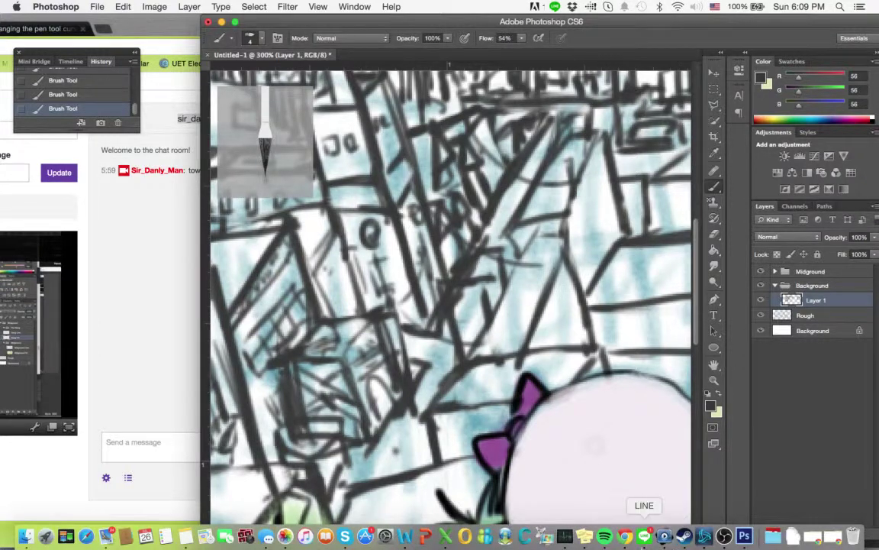
- Switch to LINE to check the group chat, and return to the illustration in Photoshop
{"action": "left_click", "coordinate": [645, 536]}
{"action": "left_click", "coordinate": [712, 398]}
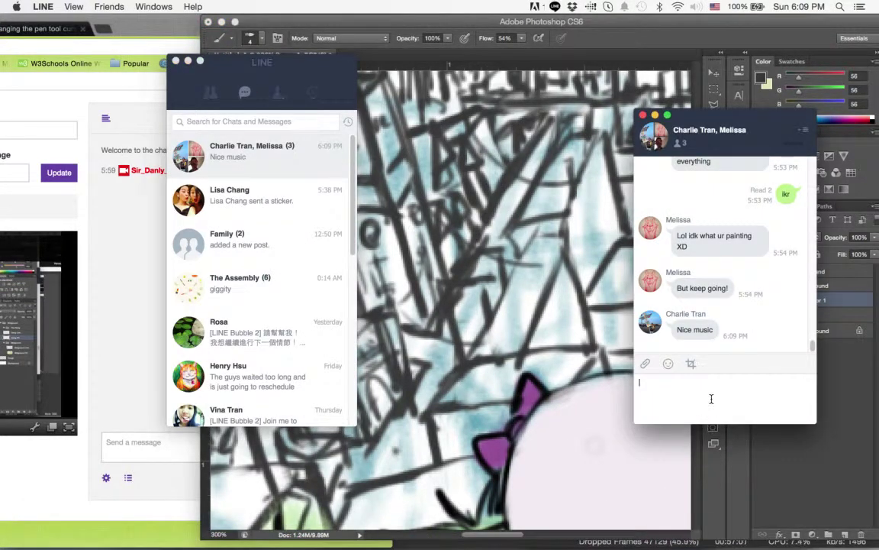
{"action": "left_click", "coordinate": [583, 423]}
{"action": "left_click_drag", "start_coordinate": [514, 334], "coordinate": [517, 300]}
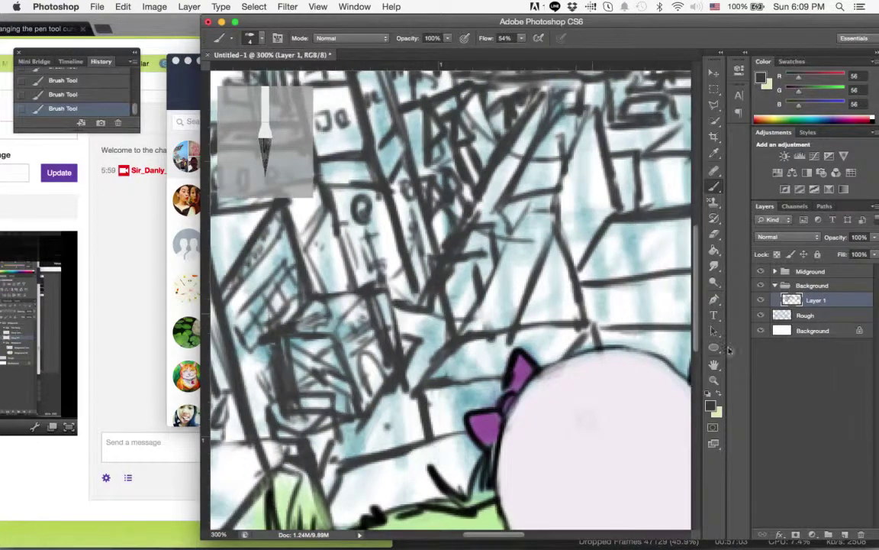
- Send "use twitch chaaat~" to the group chat in LINE, and return to the illustration in Photoshop
{"action": "key", "text": "z"}
{"action": "left_click", "coordinate": [618, 317], "text": "alt"}
{"action": "left_click", "coordinate": [618, 317], "text": "alt"}
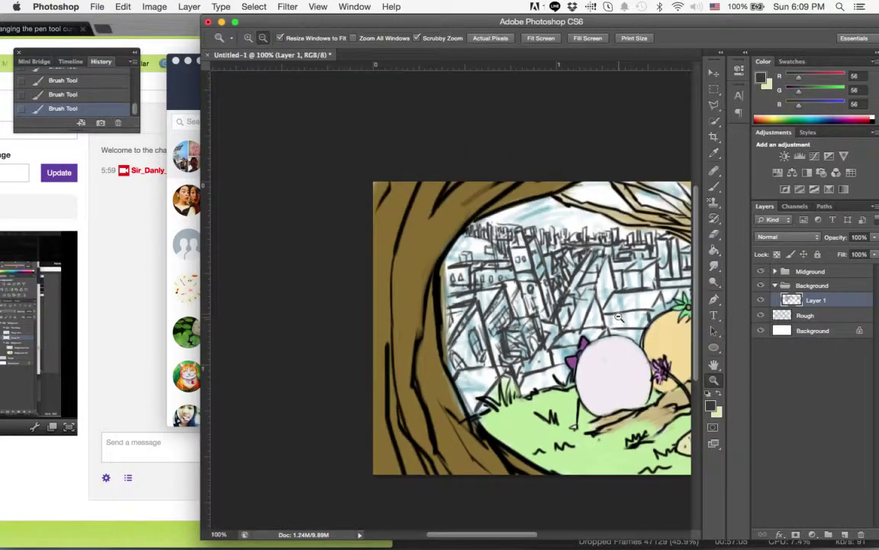
{"action": "left_click", "coordinate": [618, 317]}
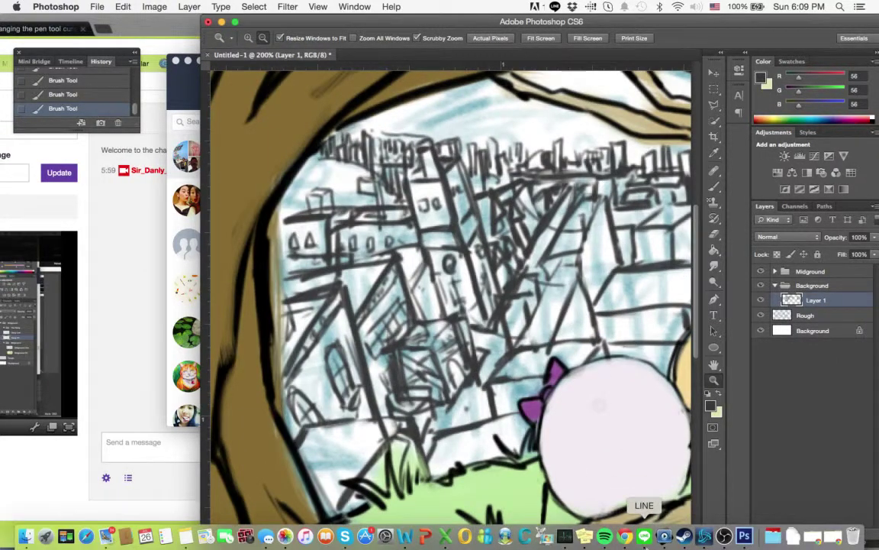
{"action": "left_click", "coordinate": [645, 537]}
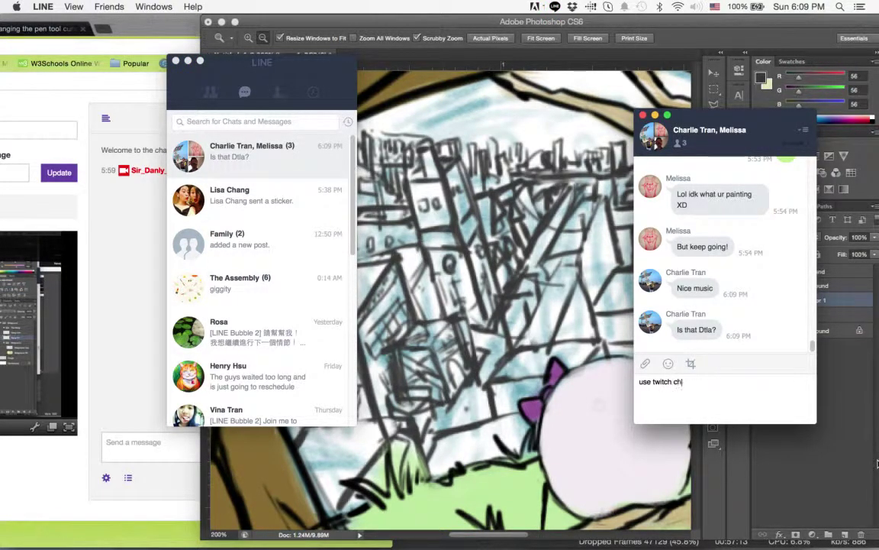
{"action": "key", "text": "Return"}
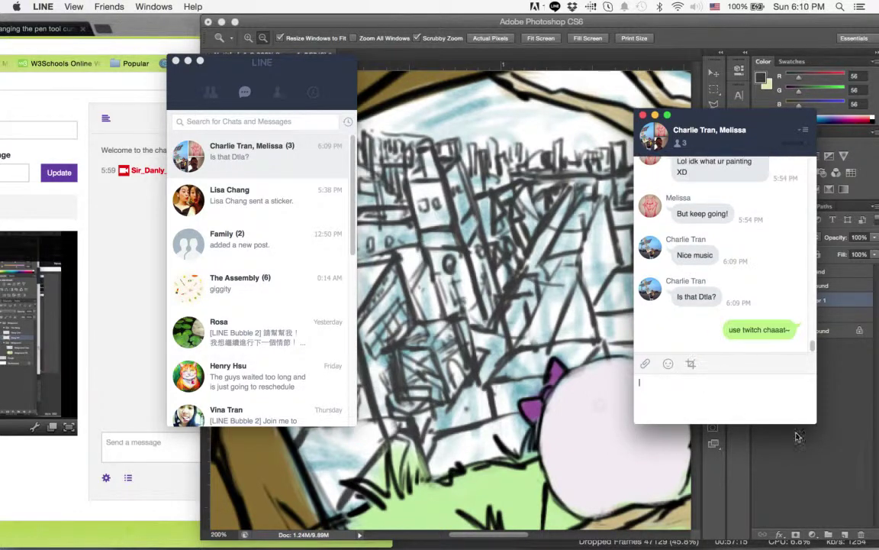
{"action": "left_click", "coordinate": [460, 347]}
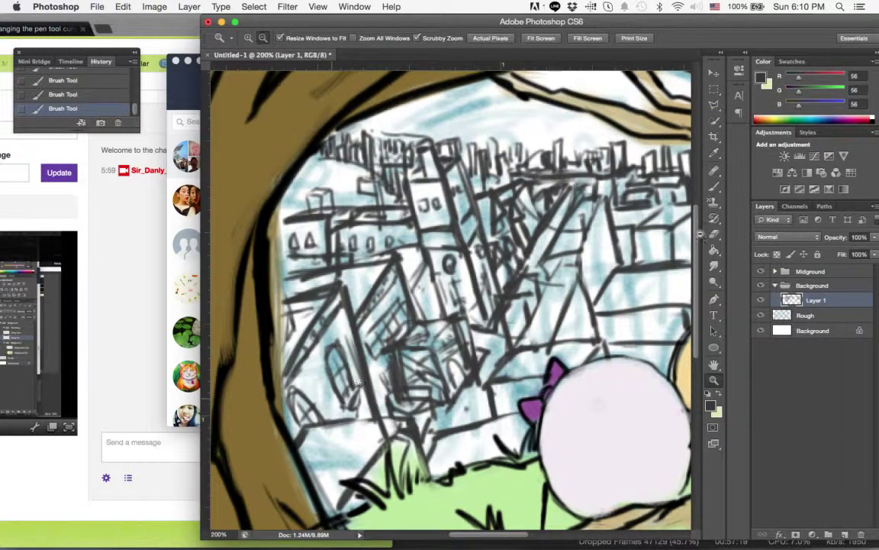
- With the brush, add another row of square windows to the tall tower and more small details to the surrounding buildings
{"action": "key", "text": "b"}
{"action": "scroll", "coordinate": [450, 298], "scroll_direction": "right", "scroll_amount": 2}
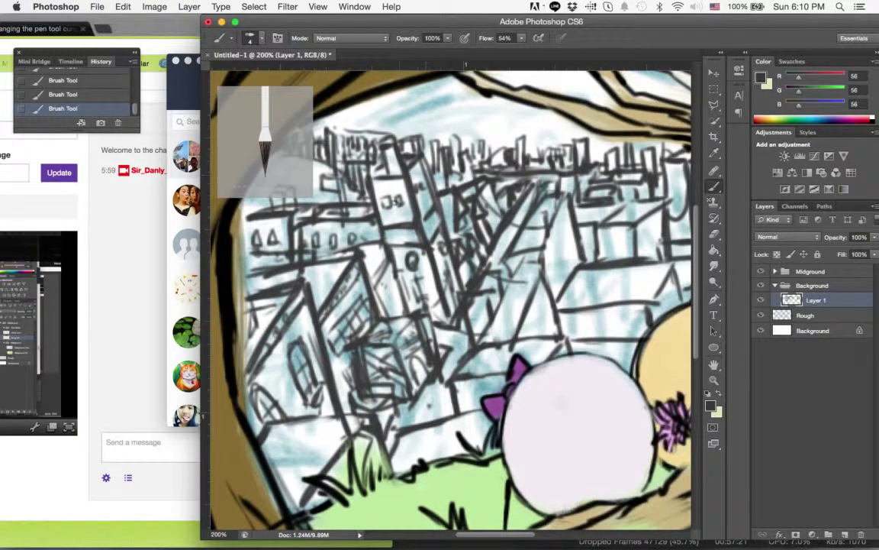
{"action": "left_click_drag", "start_coordinate": [388, 220], "coordinate": [392, 184]}
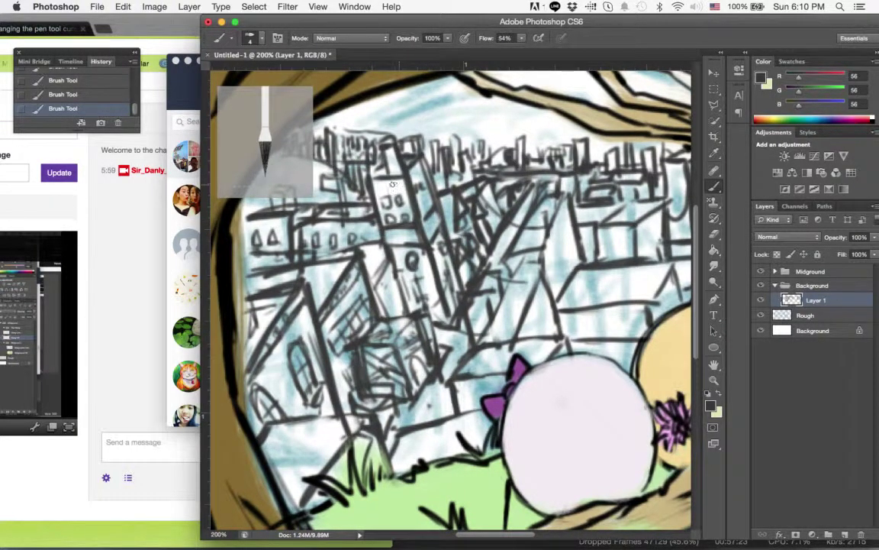
{"action": "left_click_drag", "start_coordinate": [345, 158], "coordinate": [343, 143]}
{"action": "mouse_move", "coordinate": [441, 204]}
{"action": "left_mouse_down"}
{"action": "mouse_move", "coordinate": [352, 264]}
{"action": "mouse_move", "coordinate": [392, 309]}
{"action": "mouse_move", "coordinate": [377, 261]}
{"action": "left_mouse_up"}
{"action": "mouse_move", "coordinate": [336, 200]}
{"action": "left_mouse_down"}
{"action": "mouse_move", "coordinate": [328, 229]}
{"action": "mouse_move", "coordinate": [309, 206]}
{"action": "mouse_move", "coordinate": [313, 229]}
{"action": "left_mouse_up"}
{"action": "scroll", "coordinate": [440, 292], "scroll_direction": "down", "scroll_amount": 3}
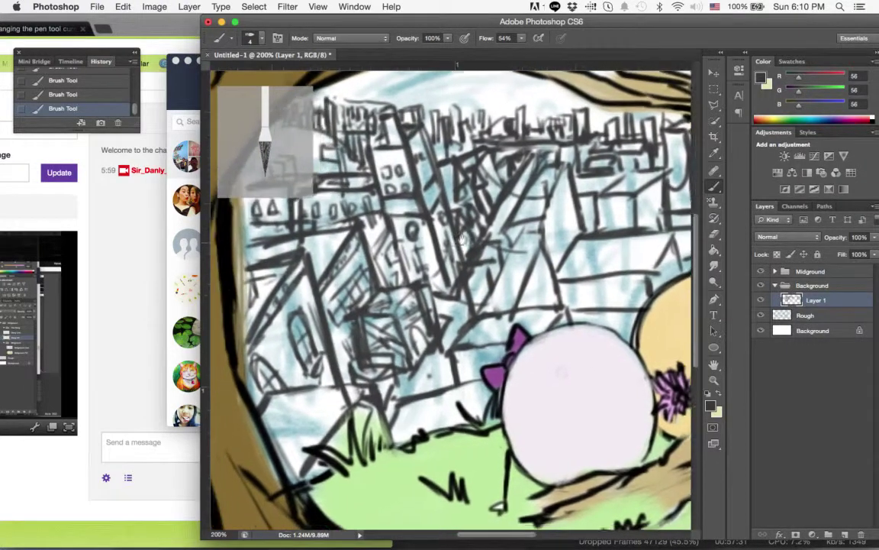
- With the brush, draw ledge and edge lines on the low building beside the tree trunk, just above the grass
{"action": "left_click_drag", "start_coordinate": [351, 335], "coordinate": [374, 313]}
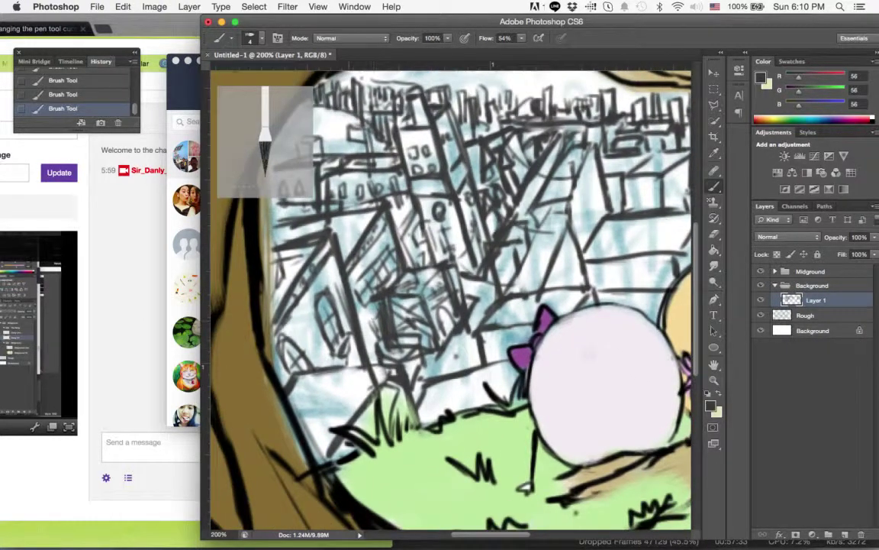
{"action": "left_click_drag", "start_coordinate": [417, 187], "coordinate": [356, 206]}
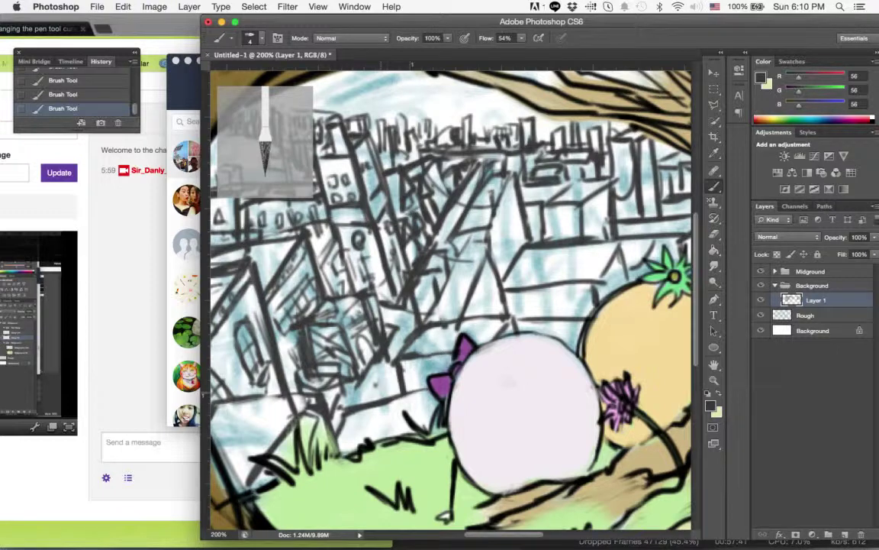
{"action": "left_click_drag", "start_coordinate": [384, 219], "coordinate": [499, 238]}
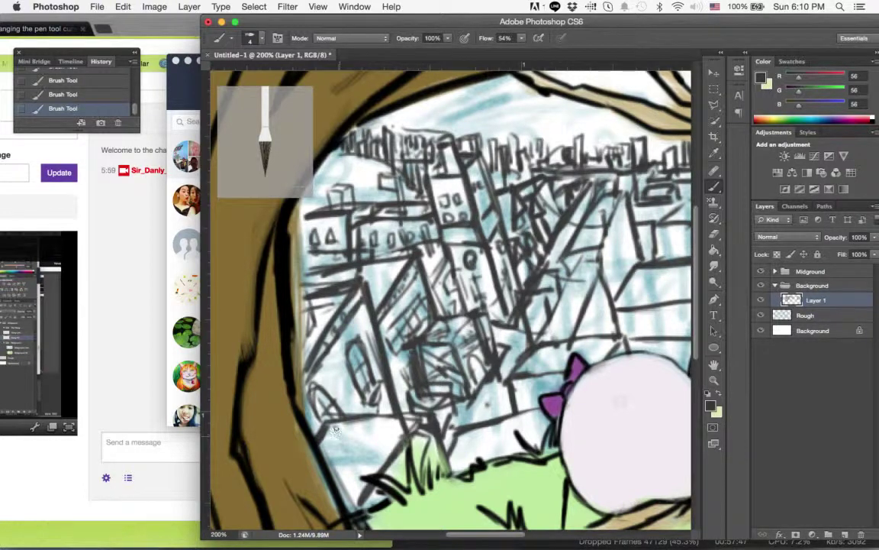
{"action": "left_click_drag", "start_coordinate": [336, 439], "coordinate": [381, 442]}
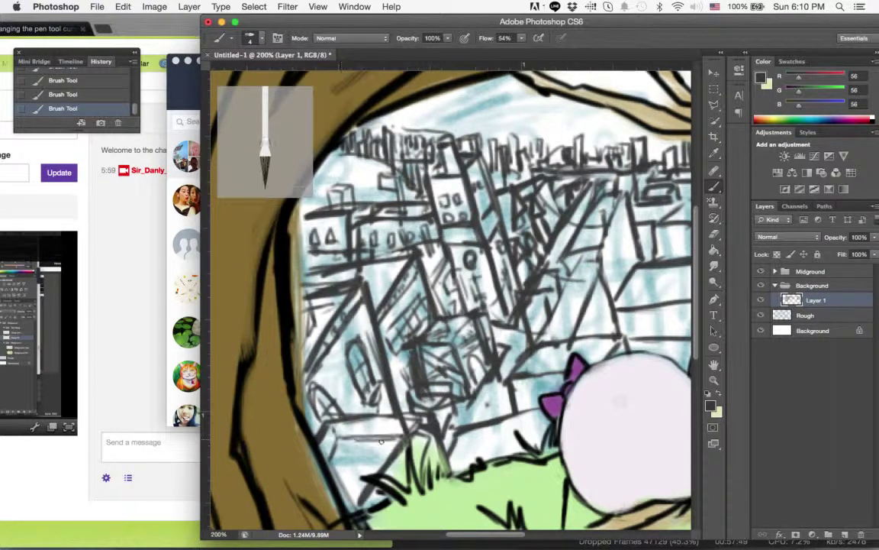
{"action": "left_click_drag", "start_coordinate": [309, 394], "coordinate": [291, 415]}
{"action": "mouse_move", "coordinate": [348, 394]}
{"action": "left_mouse_down"}
{"action": "mouse_move", "coordinate": [373, 384]}
{"action": "mouse_move", "coordinate": [373, 411]}
{"action": "left_mouse_up"}
{"action": "left_click_drag", "start_coordinate": [367, 423], "coordinate": [355, 436]}
{"action": "left_click_drag", "start_coordinate": [357, 445], "coordinate": [349, 451]}
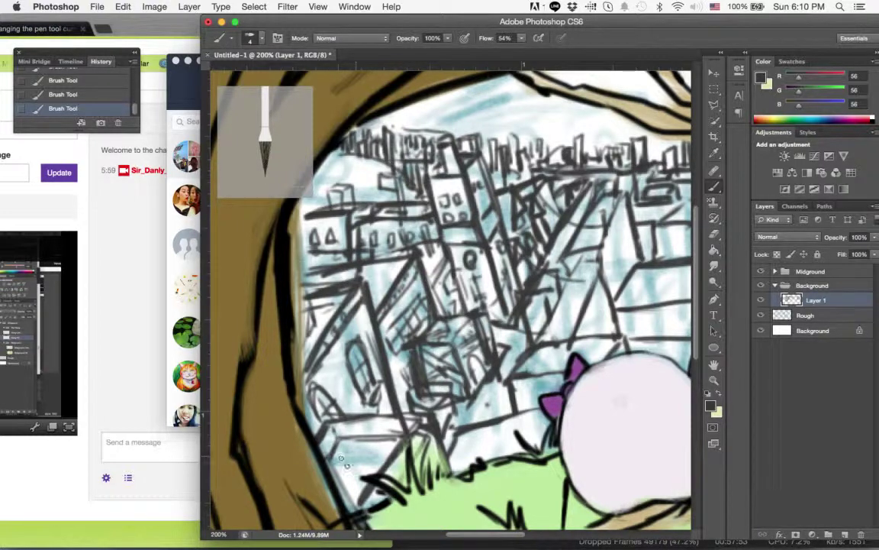
{"action": "left_click_drag", "start_coordinate": [335, 416], "coordinate": [309, 429]}
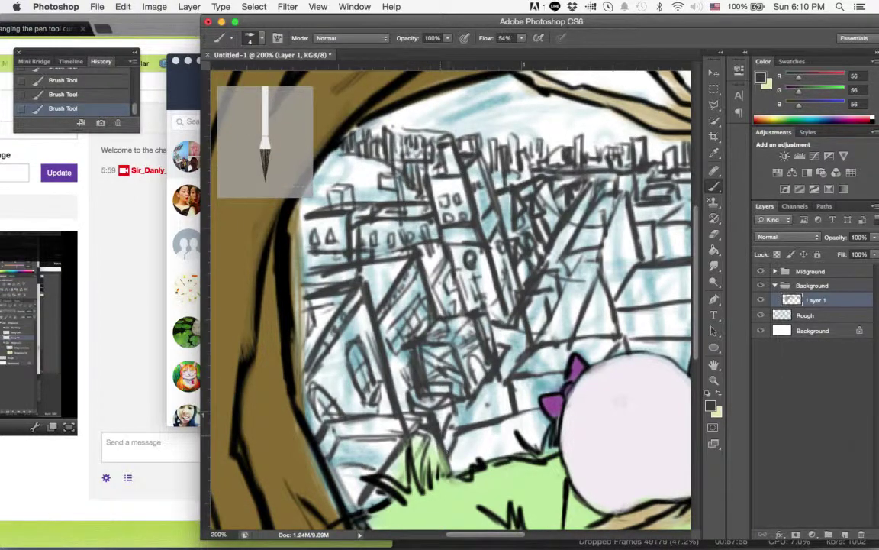
- Outline the low flat-topped wall above the grass, and add short strokes to the building edges near the purple bow
{"action": "left_click_drag", "start_coordinate": [424, 388], "coordinate": [408, 428]}
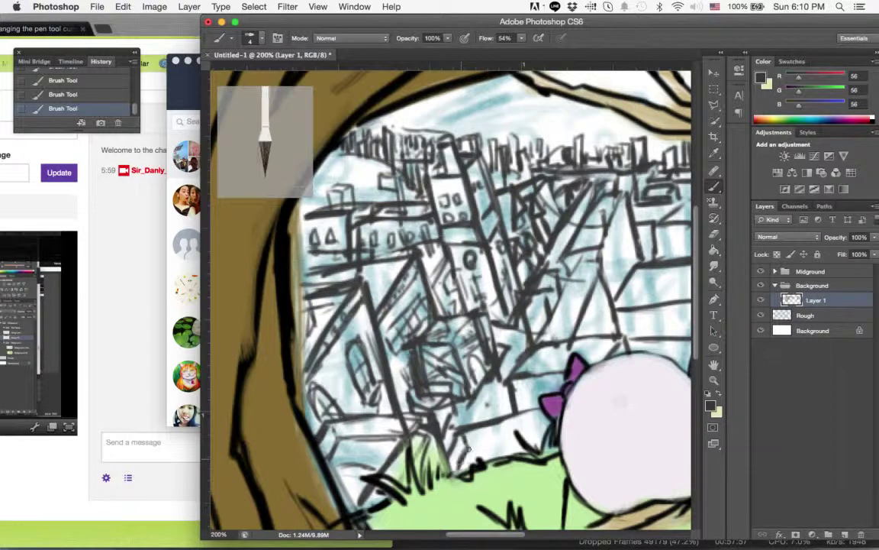
{"action": "mouse_move", "coordinate": [462, 391]}
{"action": "left_mouse_down"}
{"action": "mouse_move", "coordinate": [422, 406]}
{"action": "mouse_move", "coordinate": [411, 385]}
{"action": "mouse_move", "coordinate": [418, 380]}
{"action": "left_mouse_up"}
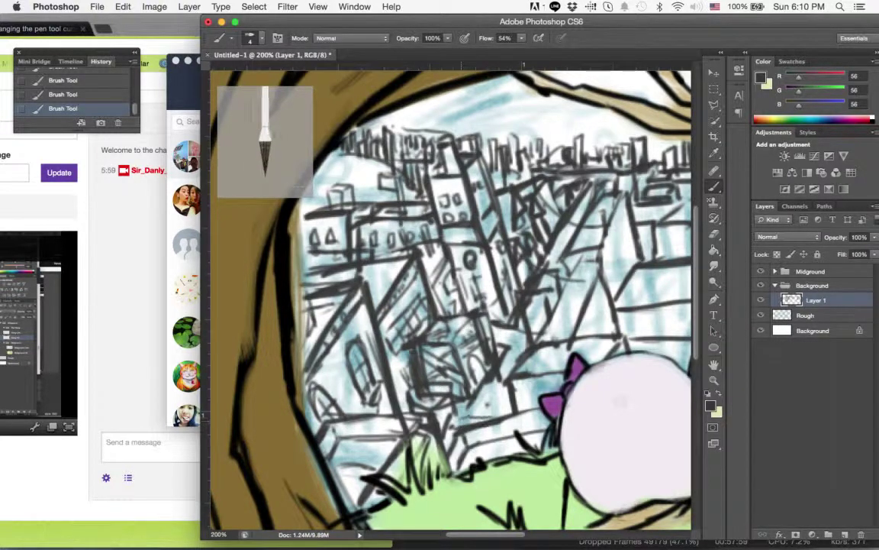
{"action": "left_click_drag", "start_coordinate": [483, 365], "coordinate": [423, 381]}
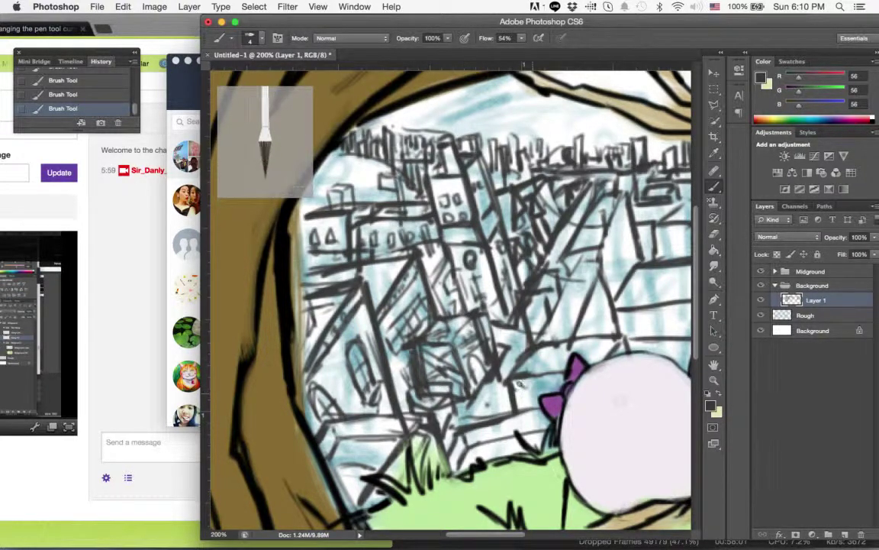
{"action": "mouse_move", "coordinate": [485, 342]}
{"action": "left_mouse_down"}
{"action": "mouse_move", "coordinate": [462, 360]}
{"action": "mouse_move", "coordinate": [463, 373]}
{"action": "left_mouse_up"}
{"action": "left_click_drag", "start_coordinate": [492, 341], "coordinate": [475, 348]}
{"action": "left_click_drag", "start_coordinate": [494, 340], "coordinate": [479, 356]}
{"action": "left_click_drag", "start_coordinate": [502, 342], "coordinate": [486, 352]}
{"action": "scroll", "coordinate": [450, 298], "scroll_direction": "right", "scroll_amount": 5}
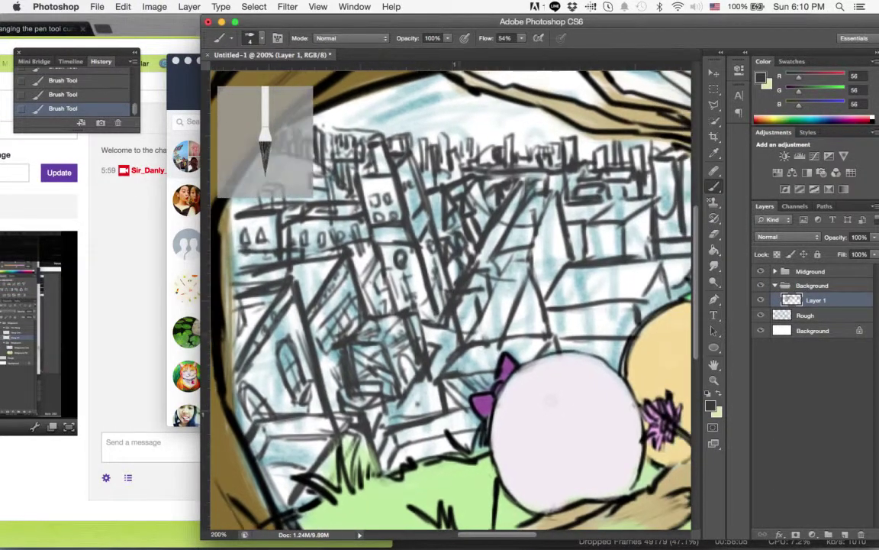
- Draw the base lines and side edges of the triangular building behind the round white character
{"action": "left_click_drag", "start_coordinate": [433, 310], "coordinate": [425, 324]}
{"action": "mouse_move", "coordinate": [493, 308]}
{"action": "left_mouse_down"}
{"action": "mouse_move", "coordinate": [432, 319]}
{"action": "mouse_move", "coordinate": [467, 313]}
{"action": "left_mouse_up"}
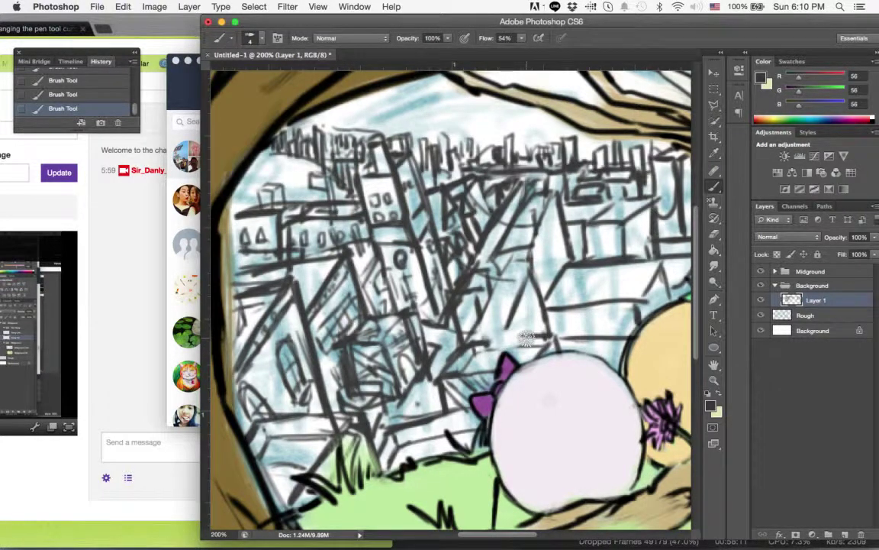
{"action": "left_click_drag", "start_coordinate": [457, 277], "coordinate": [422, 317]}
{"action": "mouse_move", "coordinate": [481, 300]}
{"action": "left_mouse_down"}
{"action": "mouse_move", "coordinate": [435, 322]}
{"action": "mouse_move", "coordinate": [446, 320]}
{"action": "left_mouse_up"}
{"action": "left_click_drag", "start_coordinate": [434, 315], "coordinate": [413, 332]}
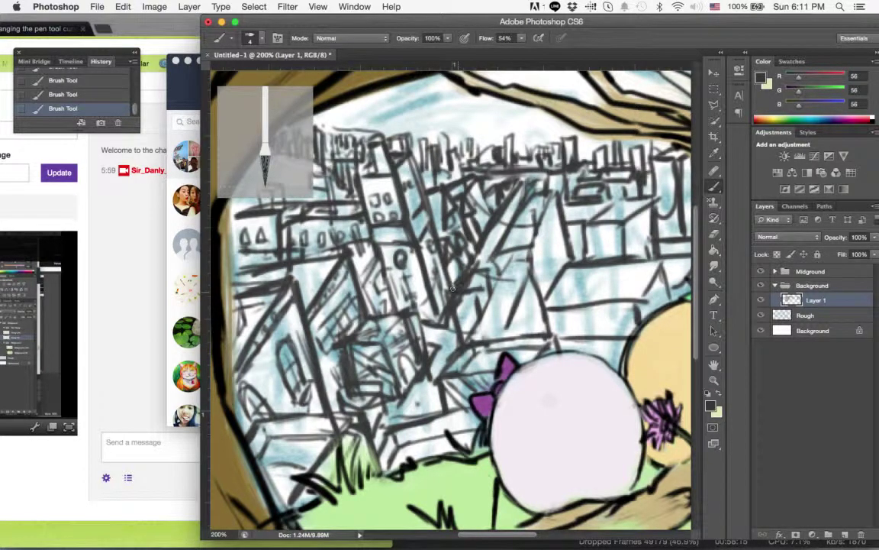
{"action": "left_click_drag", "start_coordinate": [484, 243], "coordinate": [461, 252]}
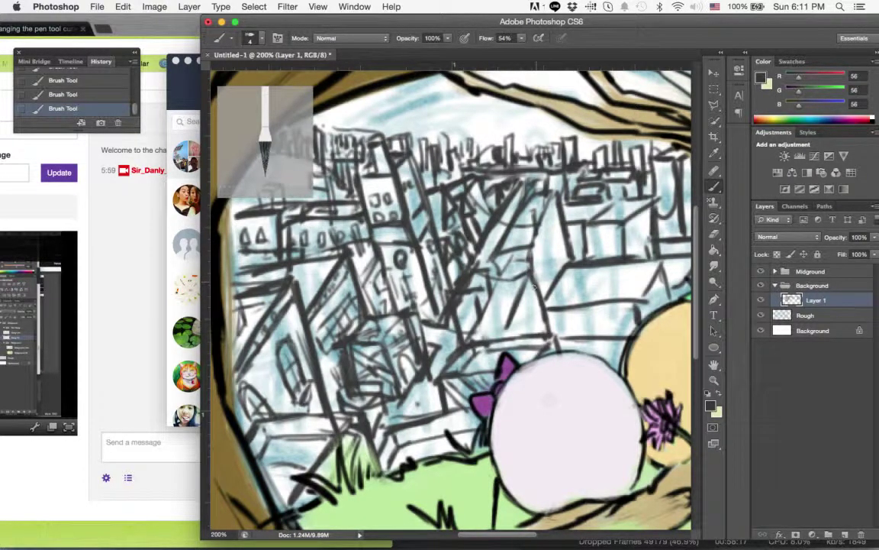
- Draw a round emblem on the front of the low wall above the grass, and add small strokes to the neighbouring building
{"action": "mouse_move", "coordinate": [394, 349]}
{"action": "left_mouse_down"}
{"action": "mouse_move", "coordinate": [367, 400]}
{"action": "mouse_move", "coordinate": [371, 413]}
{"action": "mouse_move", "coordinate": [385, 394]}
{"action": "mouse_move", "coordinate": [386, 406]}
{"action": "mouse_move", "coordinate": [362, 409]}
{"action": "left_mouse_up"}
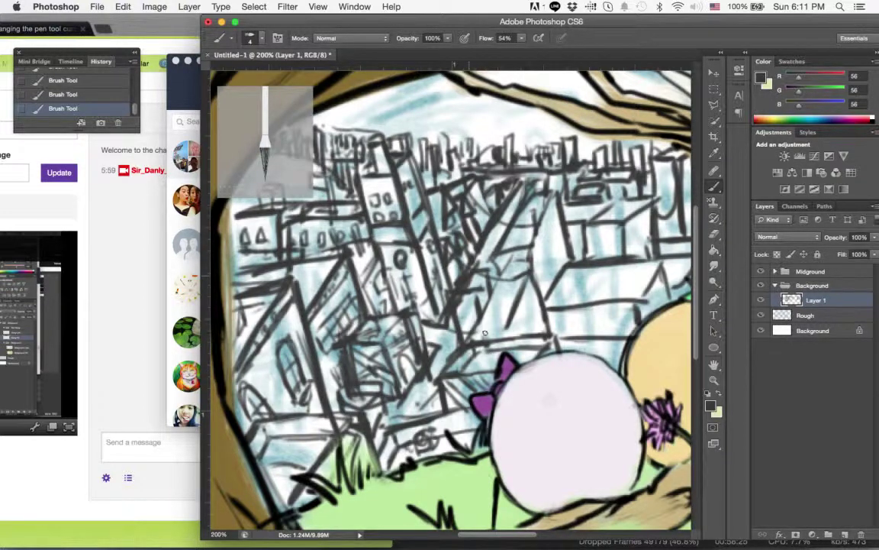
{"action": "left_click_drag", "start_coordinate": [460, 274], "coordinate": [448, 283]}
{"action": "left_click_drag", "start_coordinate": [457, 264], "coordinate": [442, 282]}
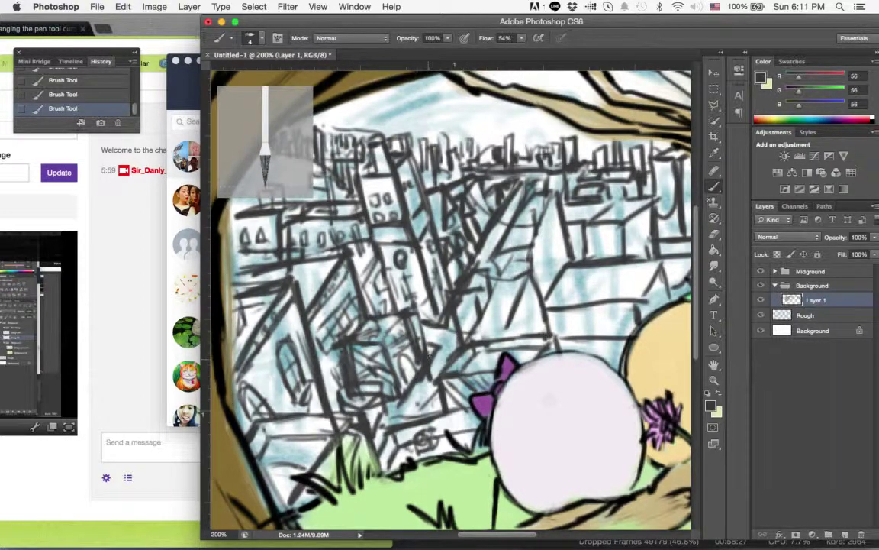
- Darken and extend the long diagonal edges rising from the low wall past the triangular building to the skyline
{"action": "left_click_drag", "start_coordinate": [377, 344], "coordinate": [356, 384]}
{"action": "left_click_drag", "start_coordinate": [403, 299], "coordinate": [393, 312]}
{"action": "left_click_drag", "start_coordinate": [414, 281], "coordinate": [398, 304]}
{"action": "left_click_drag", "start_coordinate": [404, 294], "coordinate": [386, 319]}
{"action": "left_click_drag", "start_coordinate": [386, 368], "coordinate": [403, 352]}
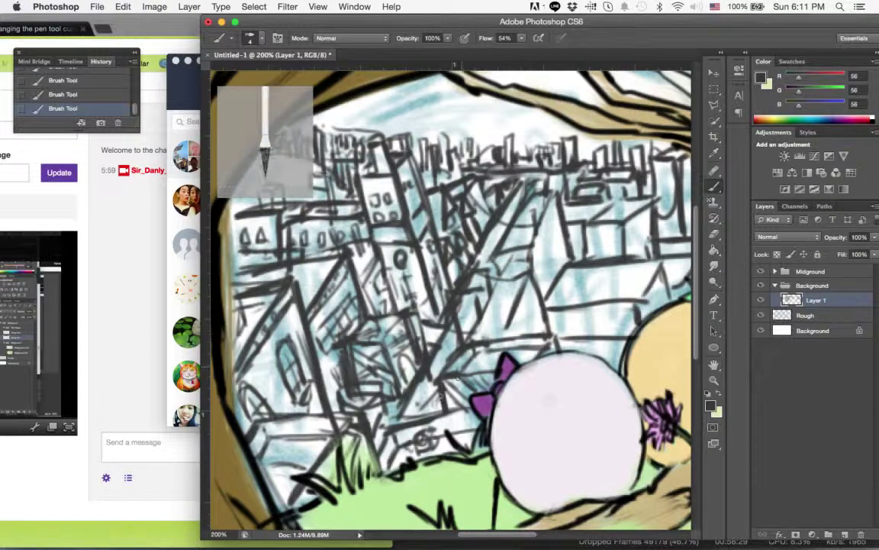
{"action": "left_click_drag", "start_coordinate": [417, 308], "coordinate": [457, 197]}
{"action": "left_click_drag", "start_coordinate": [429, 237], "coordinate": [465, 162]}
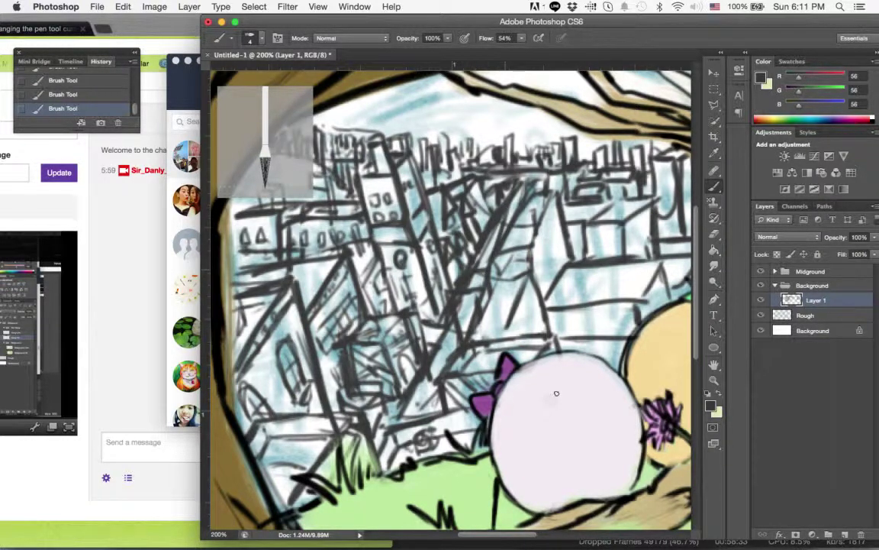
{"action": "left_click_drag", "start_coordinate": [445, 227], "coordinate": [435, 215]}
- Set the eraser size to 3 px and erase stray lines at the upper end of the long diagonal building
{"action": "key", "text": "e"}
{"action": "left_click", "coordinate": [252, 37]}
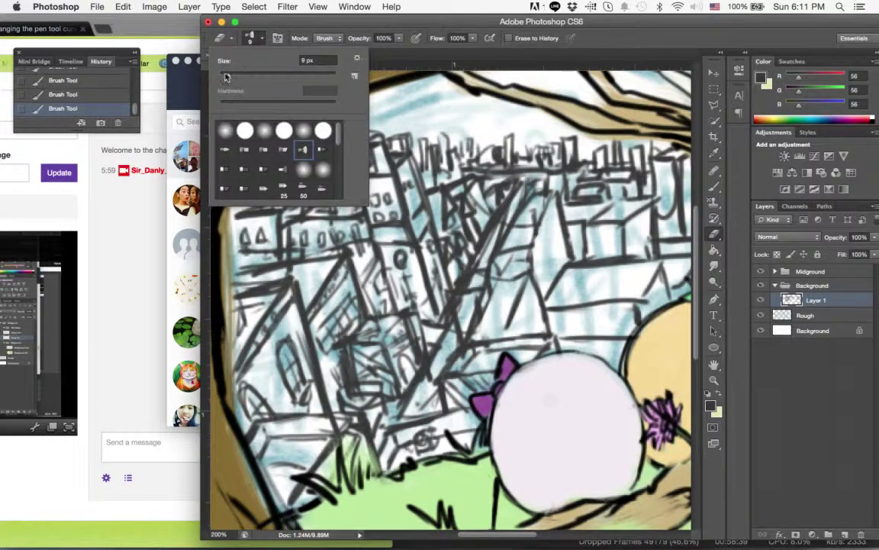
{"action": "left_click_drag", "start_coordinate": [225, 76], "coordinate": [204, 71]}
{"action": "key", "text": "Return"}
{"action": "left_click_drag", "start_coordinate": [451, 199], "coordinate": [437, 224]}
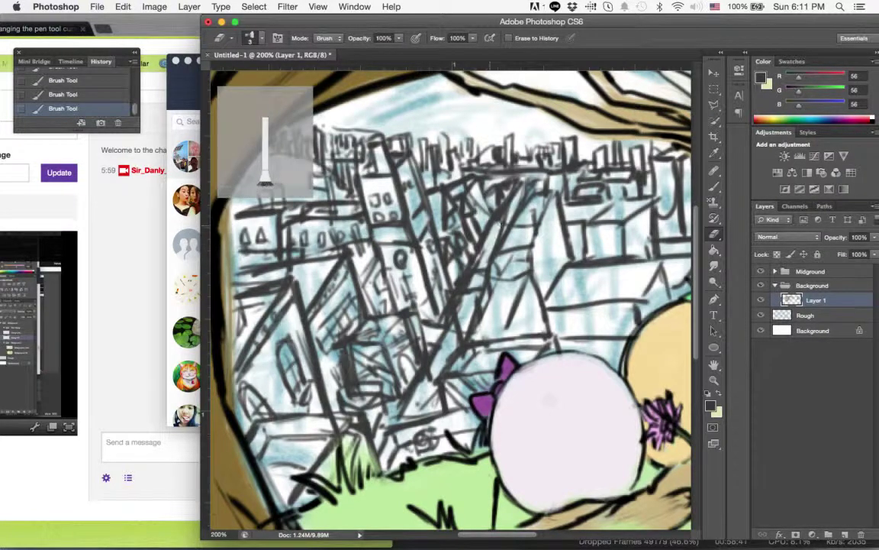
{"action": "mouse_move", "coordinate": [462, 166]}
{"action": "left_mouse_down"}
{"action": "mouse_move", "coordinate": [444, 204]}
{"action": "mouse_move", "coordinate": [458, 174]}
{"action": "mouse_move", "coordinate": [463, 179]}
{"action": "left_mouse_up"}
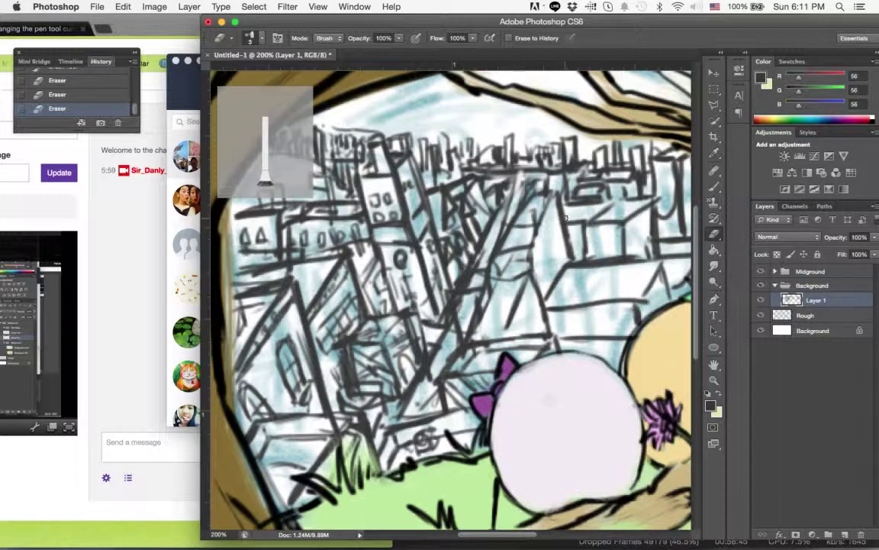
- Switch to LINE and send "its me trying to draw a cityscape though" to the group chat
{"action": "mouse_move", "coordinate": [632, 541]}
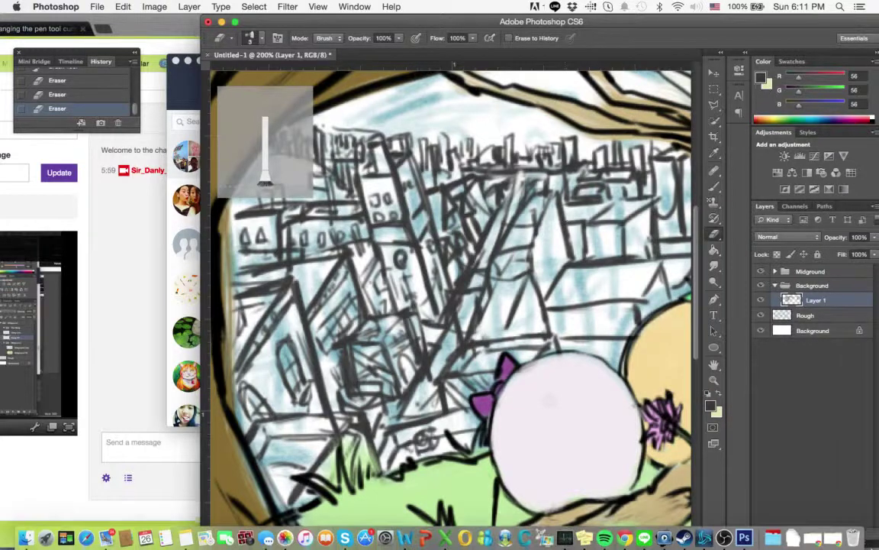
{"action": "left_click", "coordinate": [644, 537]}
{"action": "left_click", "coordinate": [743, 390]}
{"action": "type", "text": "its "}
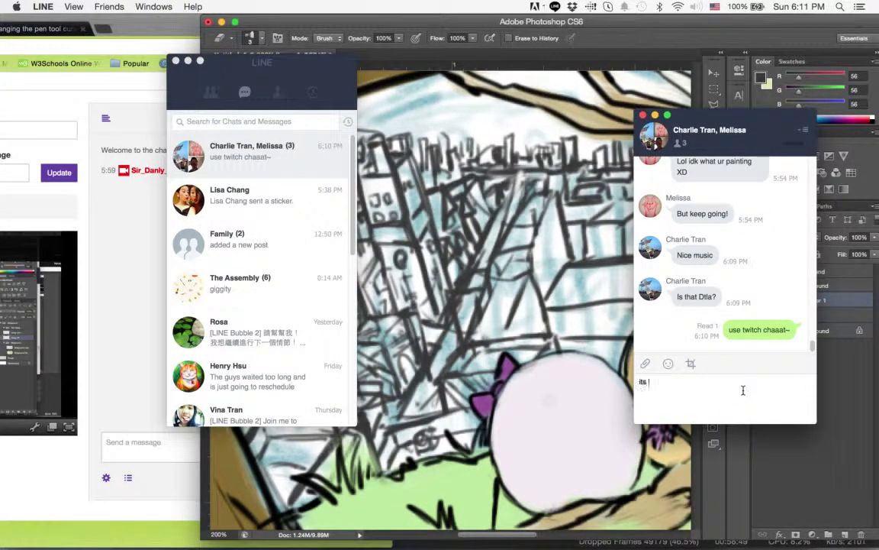
{"action": "type", "text": "me trying to draw a"}
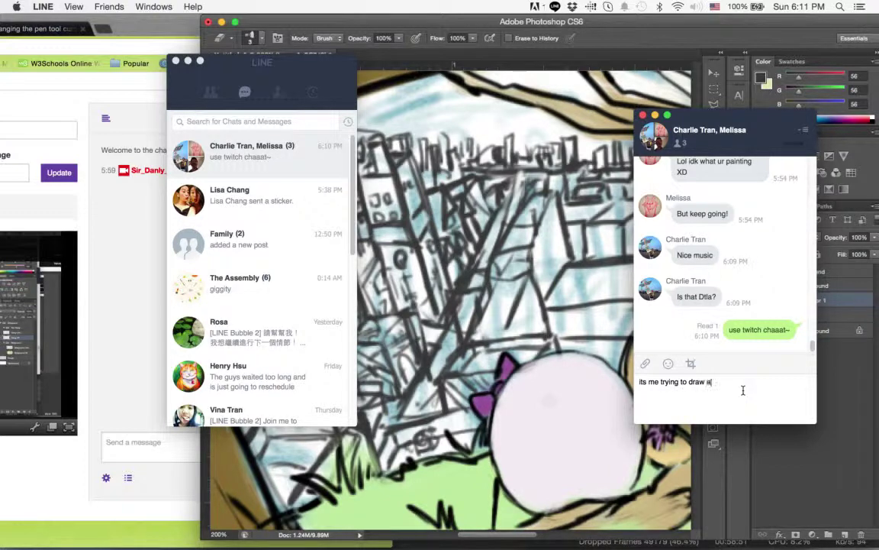
{"action": "type", "text": " cityscape though"}
{"action": "key", "text": "Return"}
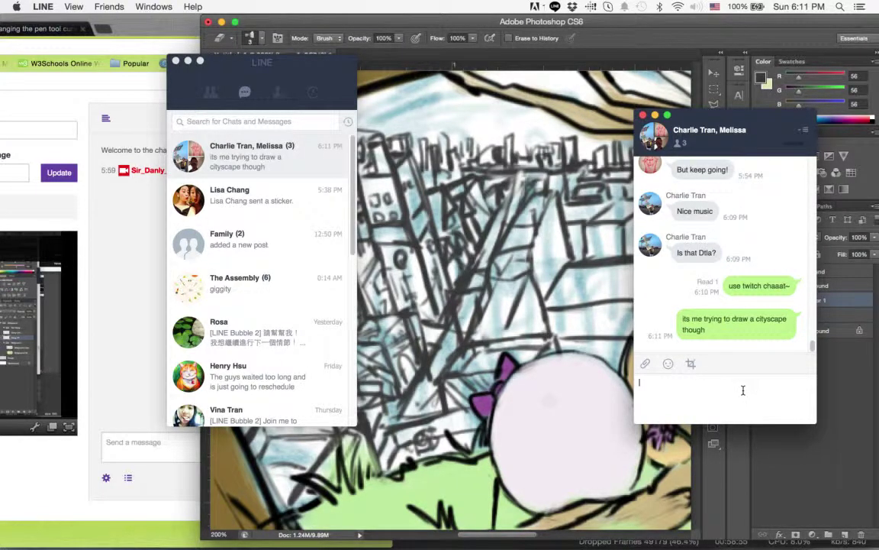
- Send "withot reference", "its hard" and "i dont draw buildings normally" to the group chat, and return to the illustration in Photoshop
{"action": "type", "text": "withot reference"}
{"action": "key", "text": "Return"}
{"action": "type", "text": "its hard"}
{"action": "key", "text": "Return"}
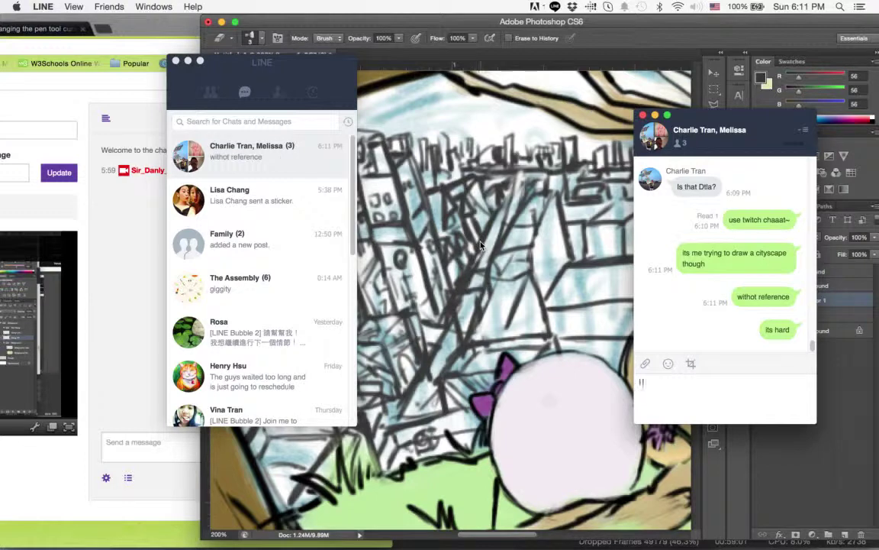
{"action": "type", "text": "i dont draw buildings "}
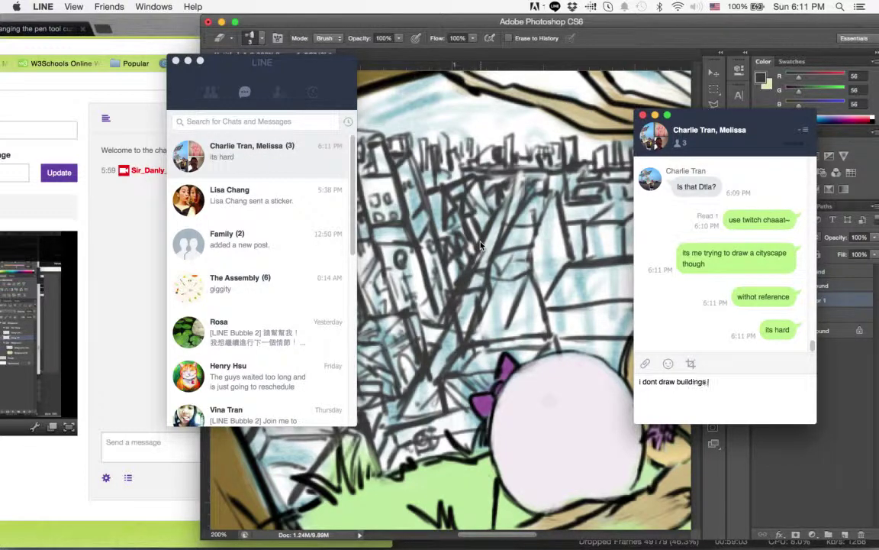
{"action": "type", "text": "normally"}
{"action": "key", "text": "Return"}
{"action": "left_click", "coordinate": [471, 266]}
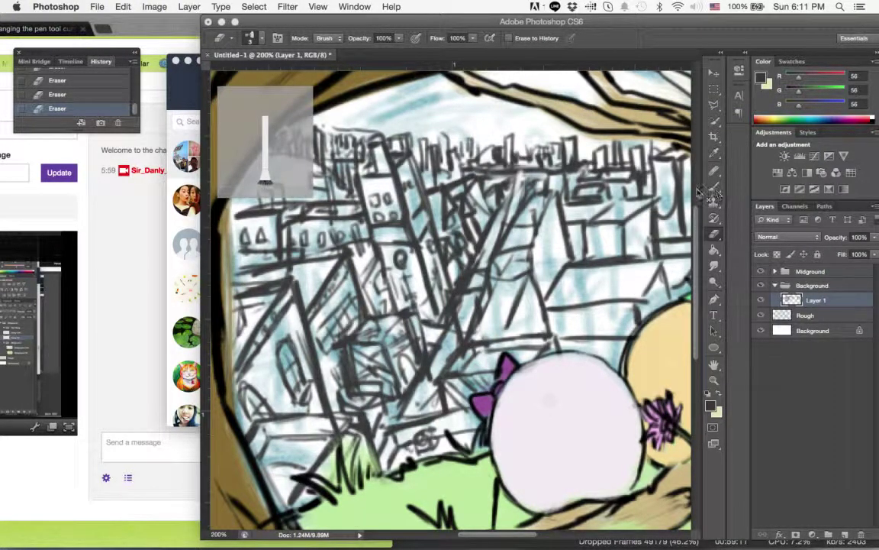
{"action": "left_click", "coordinate": [183, 250]}
{"action": "left_click", "coordinate": [688, 226]}
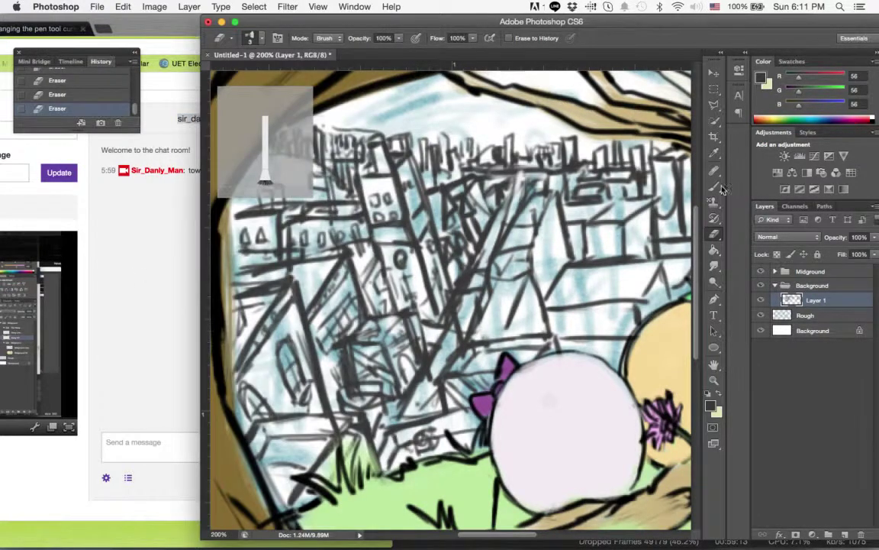
- With the brush, add horizontal floor lines, inner slanted edges and a small arched doorway to the triangular building behind the white character
{"action": "key", "text": "b"}
{"action": "left_click_drag", "start_coordinate": [350, 153], "coordinate": [336, 135]}
{"action": "left_click_drag", "start_coordinate": [345, 146], "coordinate": [337, 132]}
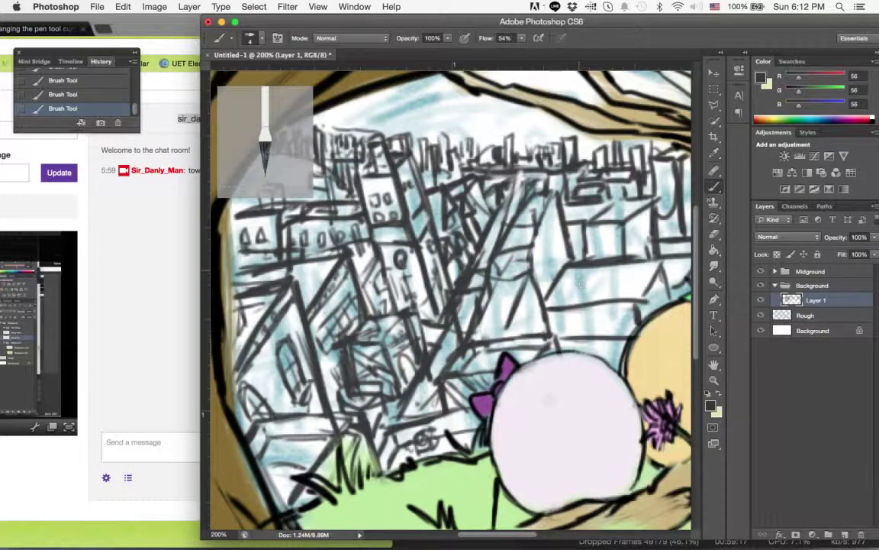
{"action": "scroll", "coordinate": [463, 206], "scroll_direction": "down", "scroll_amount": 3}
{"action": "scroll", "coordinate": [462, 206], "scroll_direction": "right", "scroll_amount": 3}
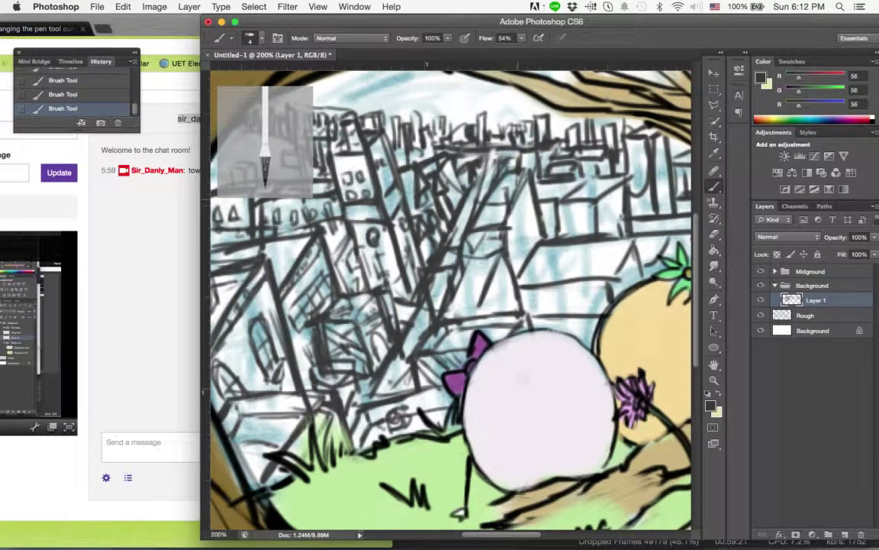
{"action": "mouse_move", "coordinate": [422, 240]}
{"action": "left_mouse_down"}
{"action": "mouse_move", "coordinate": [450, 222]}
{"action": "mouse_move", "coordinate": [432, 285]}
{"action": "mouse_move", "coordinate": [405, 280]}
{"action": "left_mouse_up"}
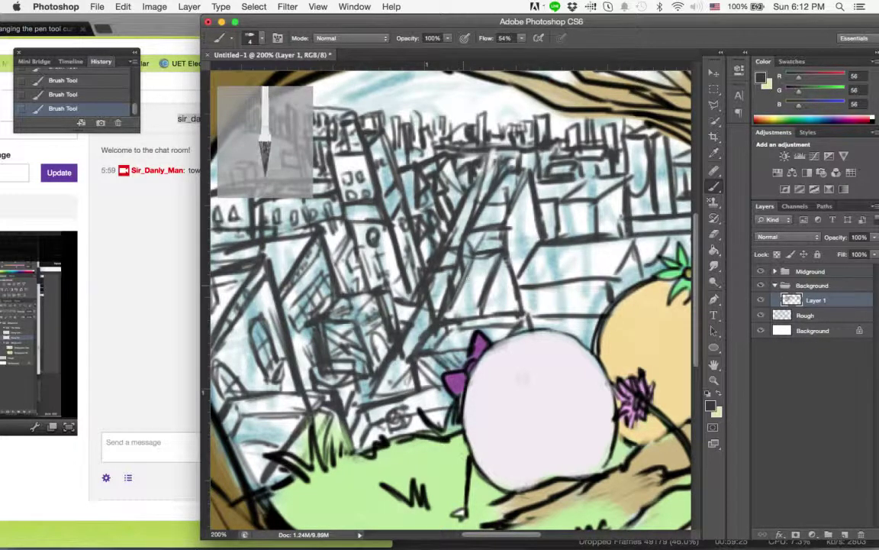
{"action": "mouse_move", "coordinate": [458, 233]}
{"action": "left_mouse_down"}
{"action": "mouse_move", "coordinate": [453, 285]}
{"action": "mouse_move", "coordinate": [440, 279]}
{"action": "mouse_move", "coordinate": [437, 294]}
{"action": "mouse_move", "coordinate": [434, 288]}
{"action": "left_mouse_up"}
{"action": "mouse_move", "coordinate": [455, 256]}
{"action": "left_mouse_down"}
{"action": "mouse_move", "coordinate": [446, 277]}
{"action": "mouse_move", "coordinate": [408, 284]}
{"action": "left_mouse_up"}
{"action": "left_click_drag", "start_coordinate": [438, 225], "coordinate": [413, 284]}
{"action": "mouse_move", "coordinate": [441, 233]}
{"action": "left_mouse_down"}
{"action": "mouse_move", "coordinate": [425, 251]}
{"action": "mouse_move", "coordinate": [432, 240]}
{"action": "mouse_move", "coordinate": [422, 296]}
{"action": "left_mouse_up"}
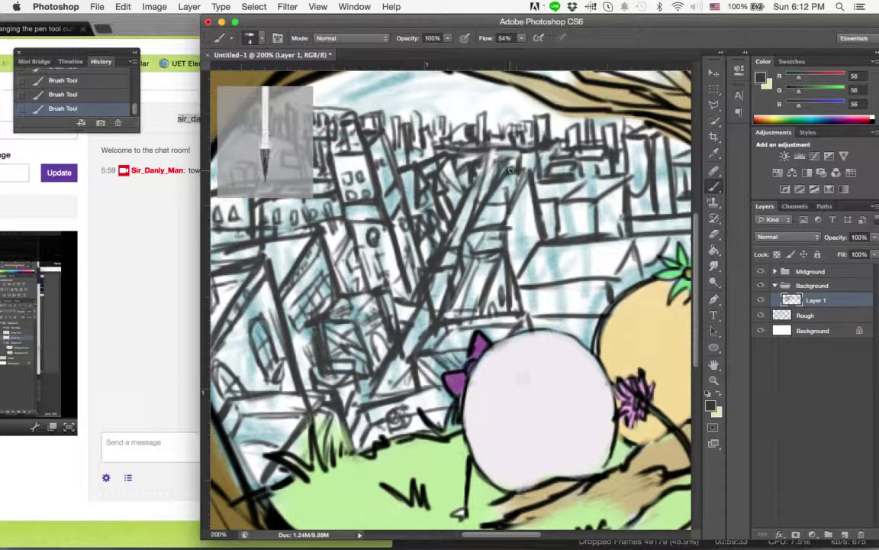
{"action": "mouse_move", "coordinate": [456, 165]}
{"action": "left_mouse_down"}
{"action": "mouse_move", "coordinate": [437, 208]}
{"action": "mouse_move", "coordinate": [456, 167]}
{"action": "left_mouse_up"}
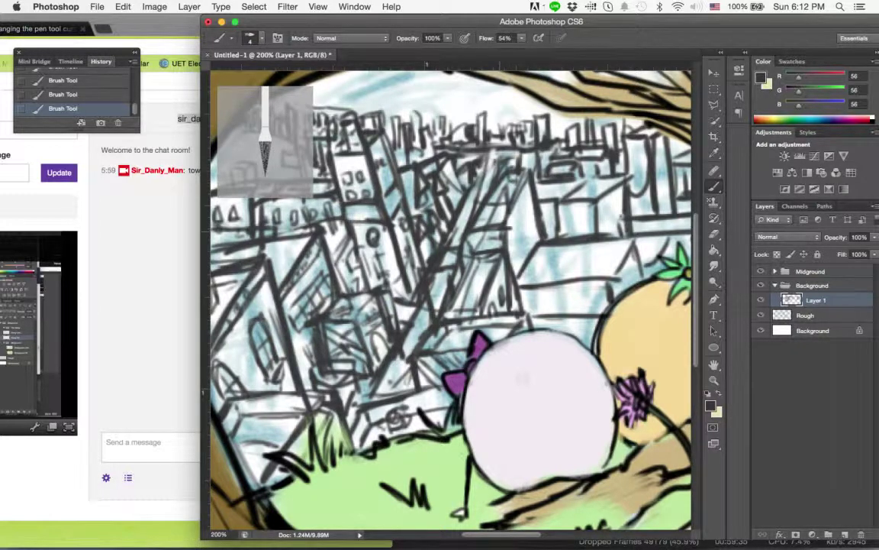
- Switch to LINE to read the newest message in the group chat and place the cursor in the reply field
{"action": "mouse_move", "coordinate": [664, 537]}
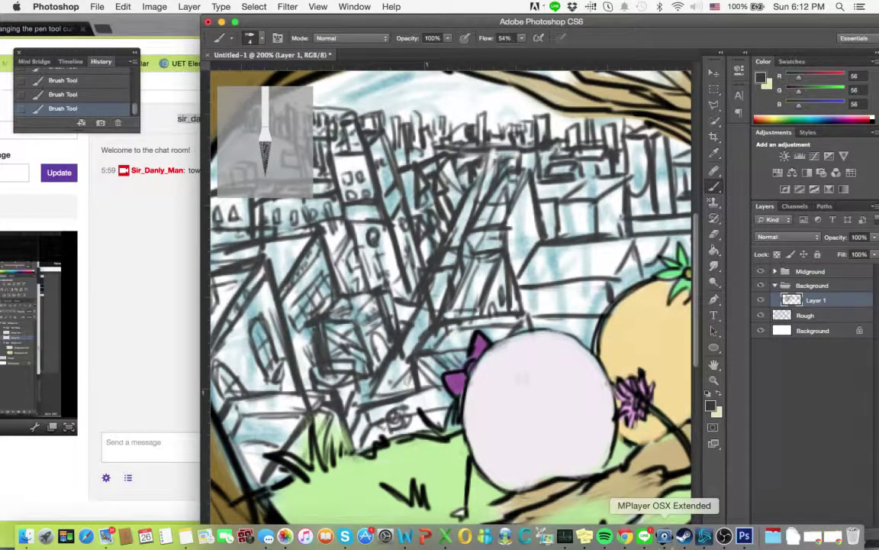
{"action": "left_click", "coordinate": [644, 537]}
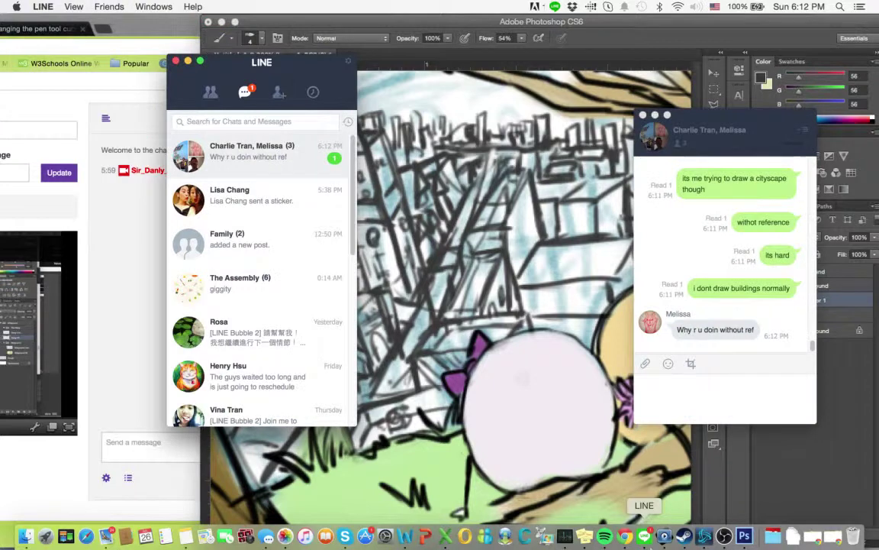
{"action": "left_click", "coordinate": [699, 402]}
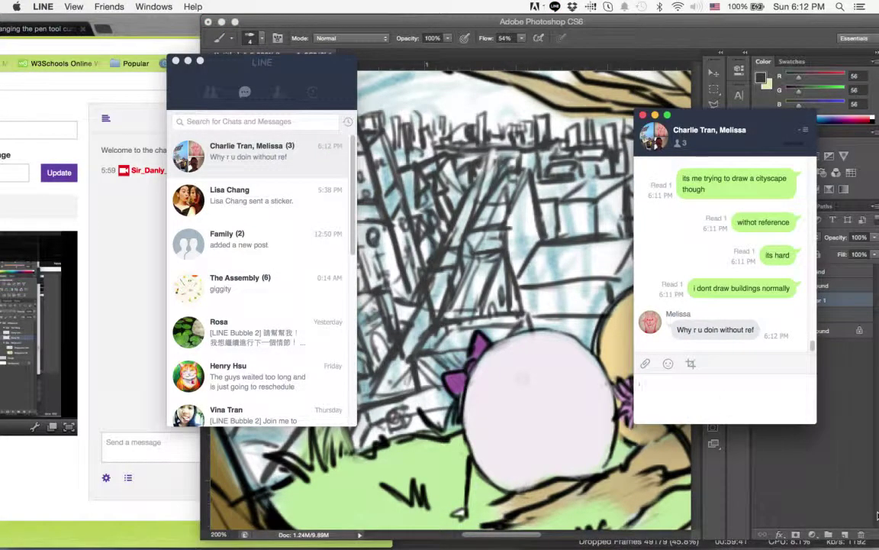
{"action": "type", "text": "cuz i"}
{"action": "key", "text": "BackSpace"}
{"action": "key", "text": "BackSpace"}
{"action": "key", "text": "BackSpace"}
{"action": "key", "text": "BackSpace"}
{"action": "key", "text": "BackSpace"}
{"action": "key", "text": "BackSpace"}
{"action": "key", "text": "BackSpace"}
{"action": "key", "text": "BackSpace"}
{"action": "key", "text": "BackSpace"}
{"action": "key", "text": "BackSpace"}
{"action": "key", "text": "BackSpace"}
{"action": "key", "text": "BackSpace"}
{"action": "key", "text": "BackSpace"}
{"action": "key", "text": "BackSpace"}
{"action": "key", "text": "BackSpace"}
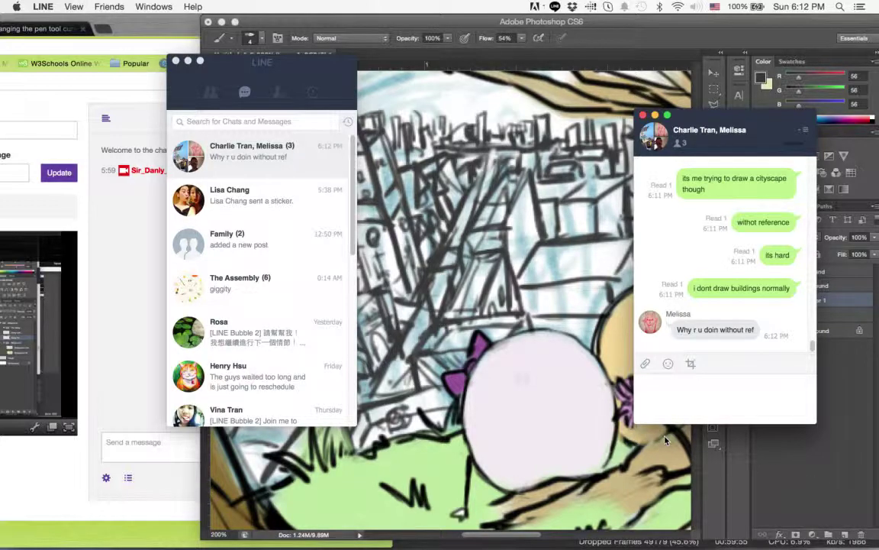